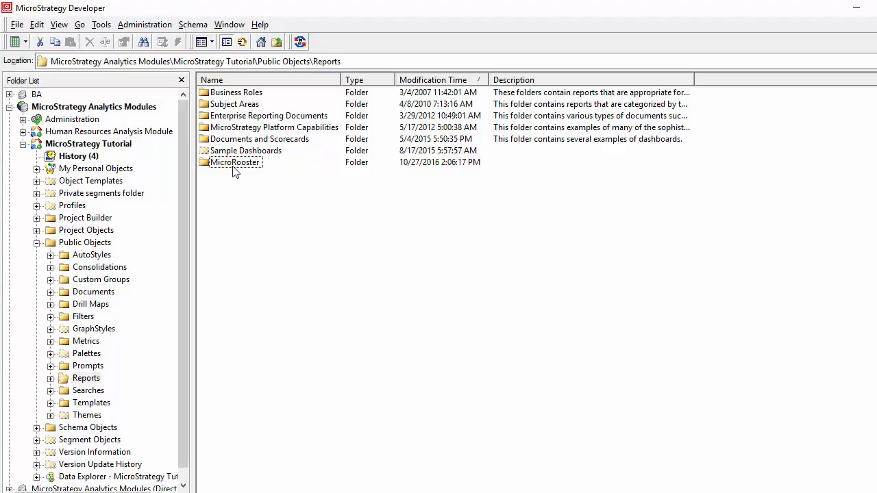
Create a new report in the Public Objects Reports folder and open it for design.
right_click(226, 189)
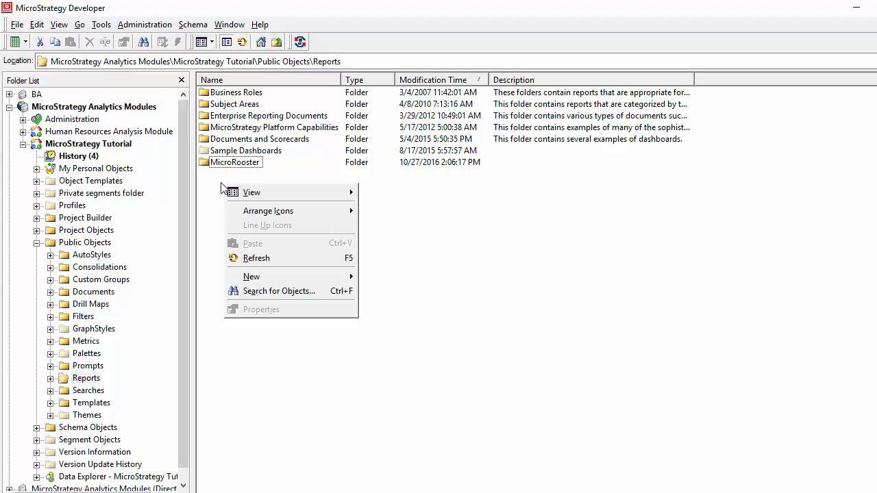
mouse_move(302, 282)
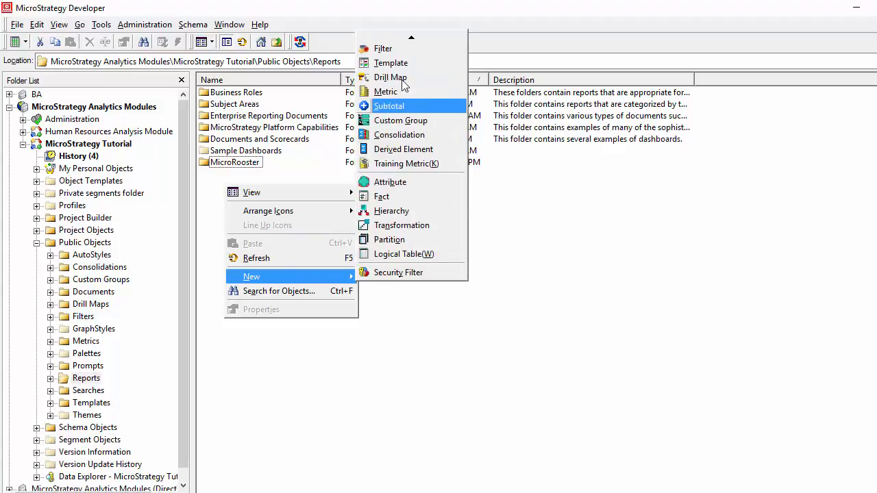
mouse_move(412, 37)
left_click(383, 83)
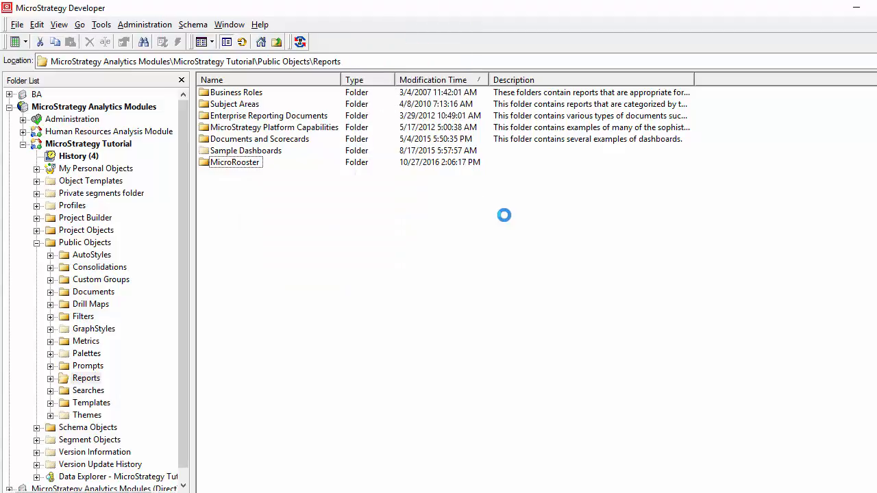
left_click(500, 350)
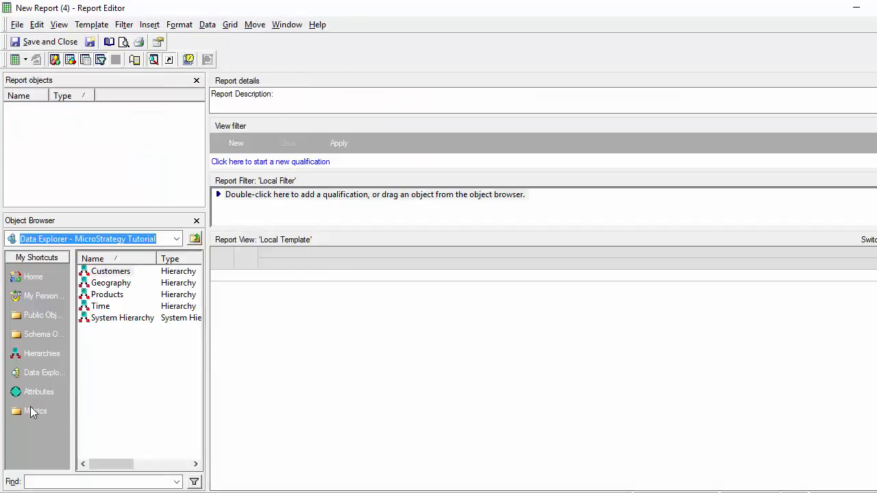
Add the Region attribute from the Geography attributes folder to the report's page-by area.
left_click(19, 393)
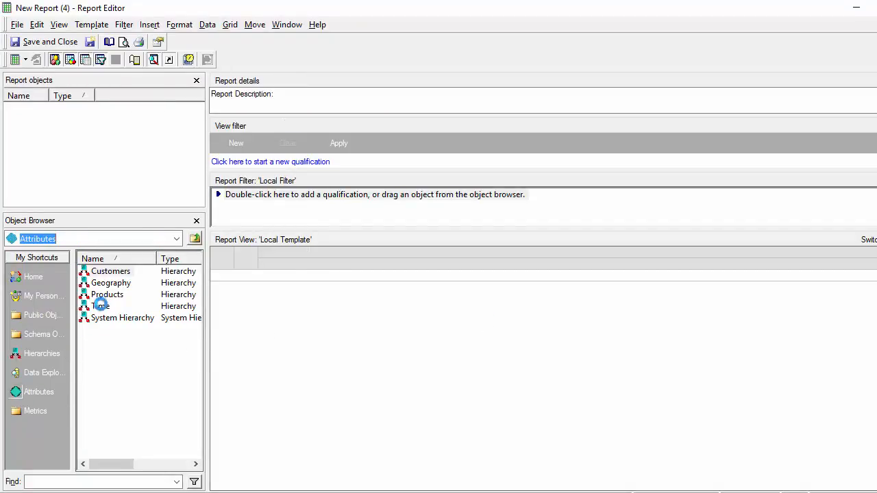
double_click(98, 285)
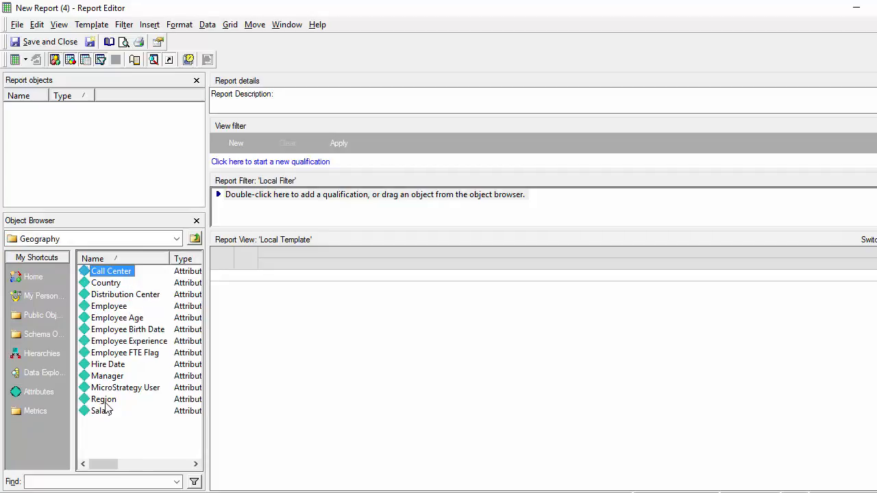
right_click(106, 402)
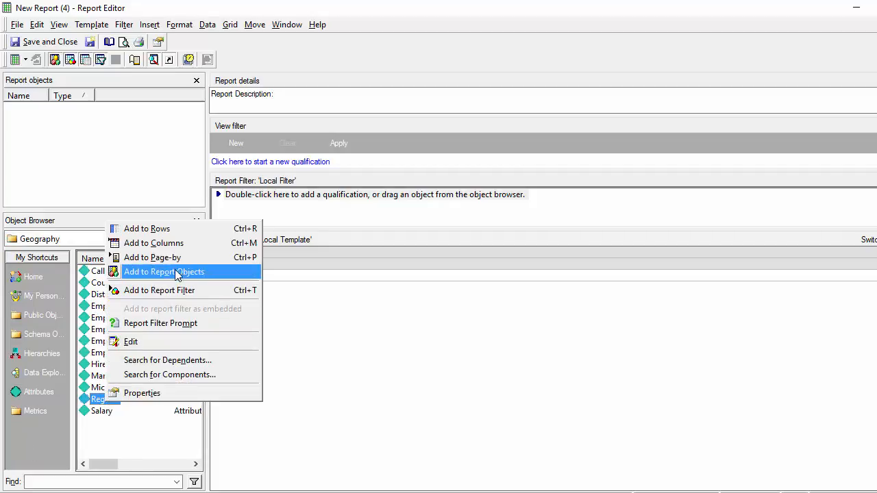
left_click(147, 228)
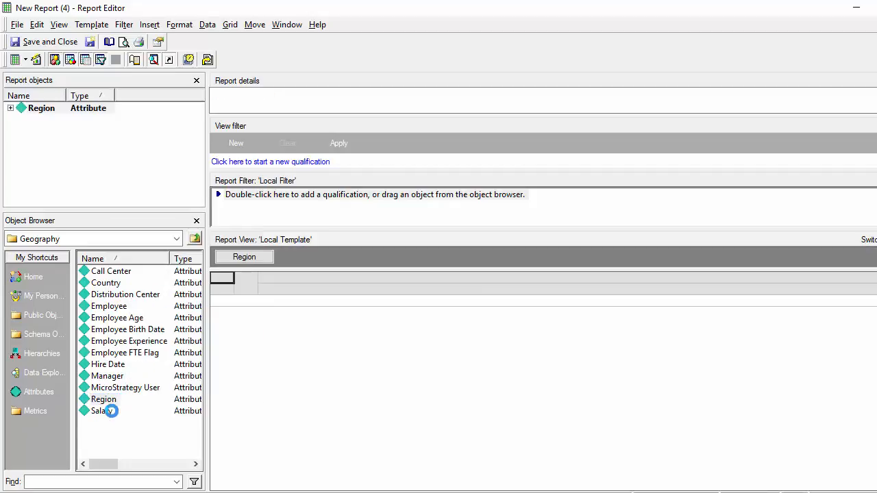
Add the Day attribute from the Time attributes folder to the report's rows.
left_click(195, 239)
double_click(101, 319)
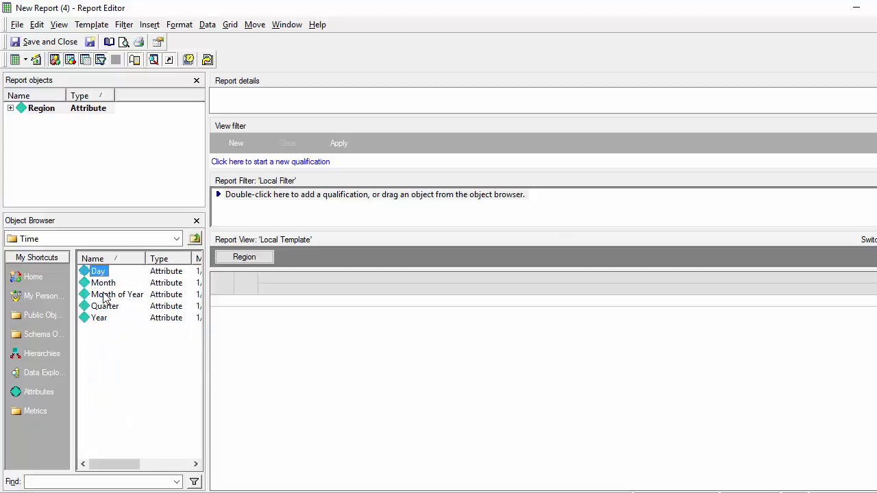
right_click(100, 274)
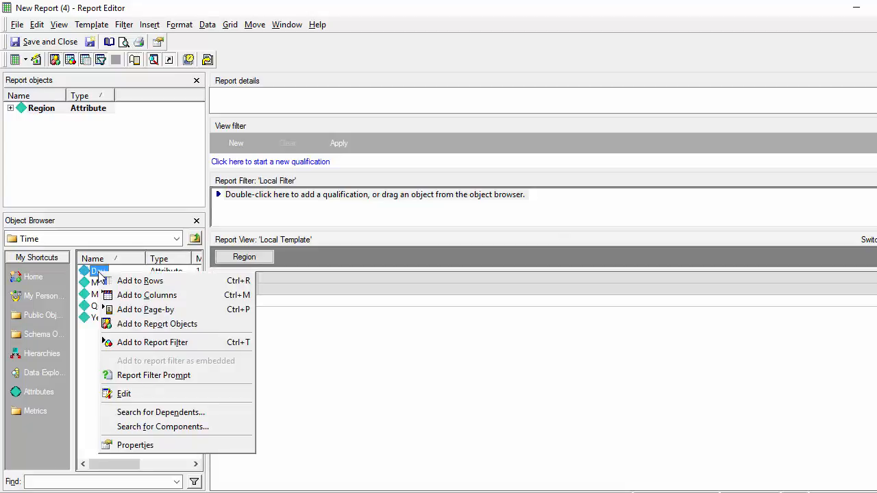
left_click(135, 282)
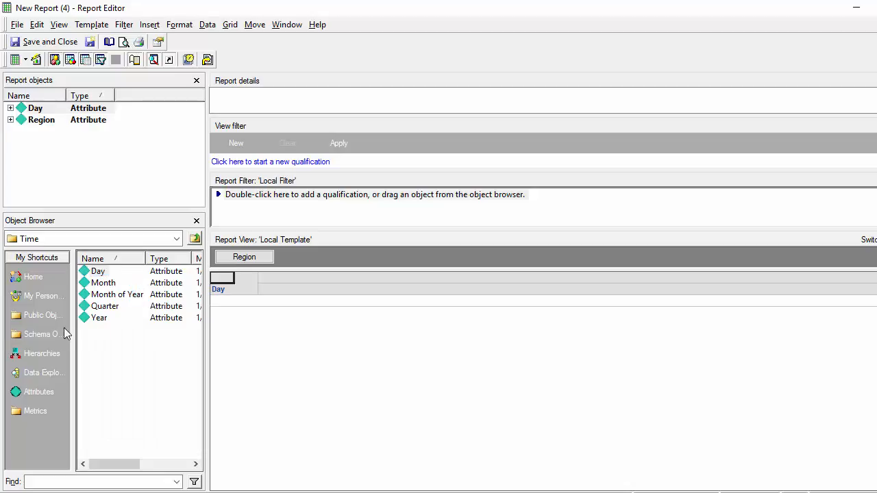
Add the Revenue metric from the Sales Metrics folder under Public Objects to the report.
left_click(34, 320)
double_click(110, 353)
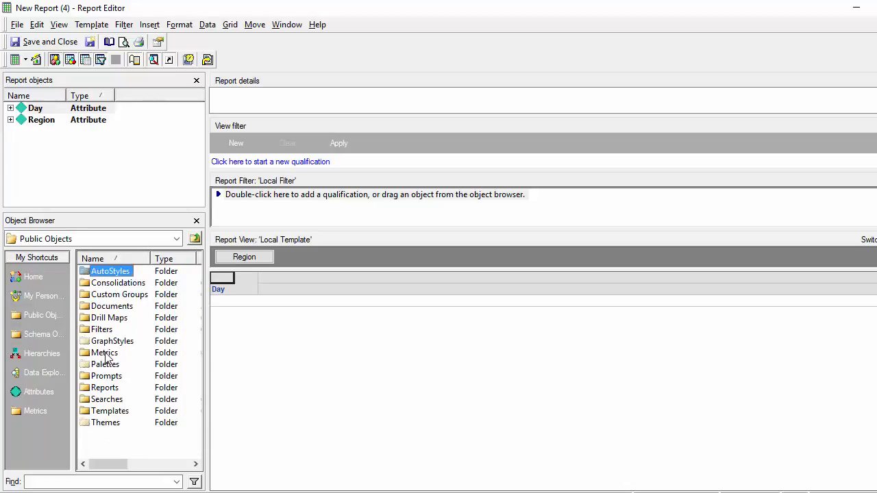
double_click(131, 333)
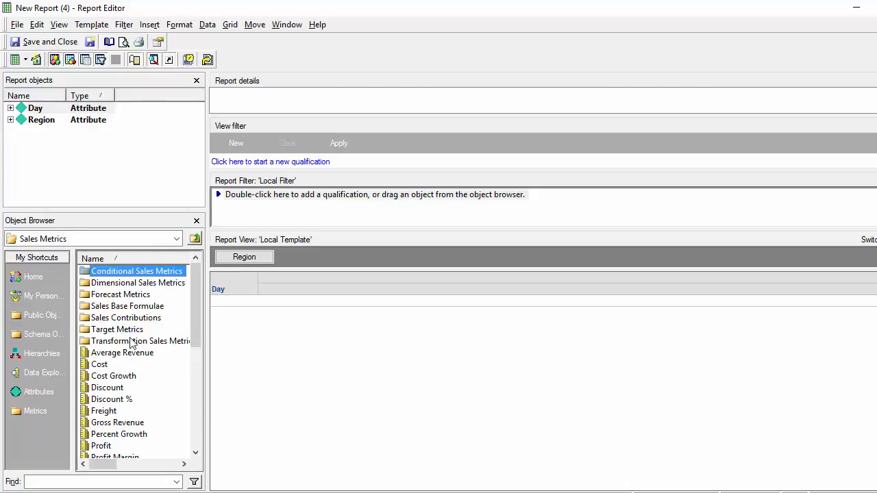
scroll(146, 385, "down", 4)
double_click(114, 387)
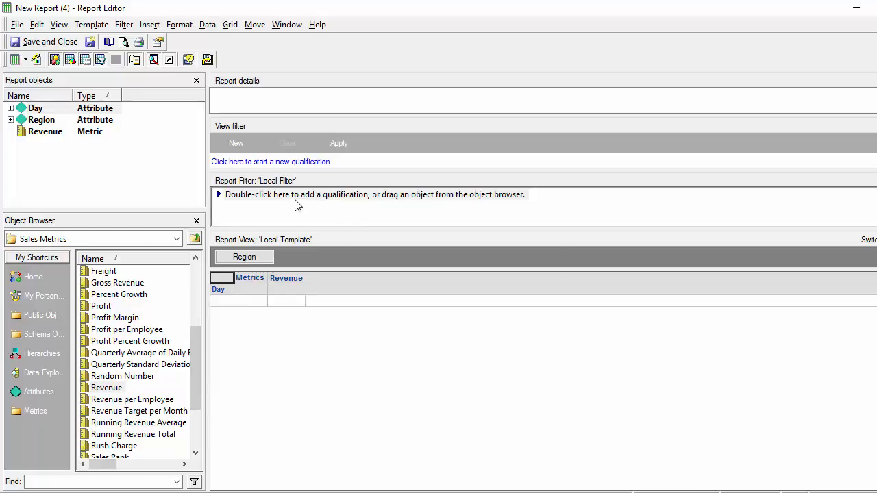
Add the Date Filter from the MicroRooster reports folder to the report filter as a shortcut.
left_click(33, 327)
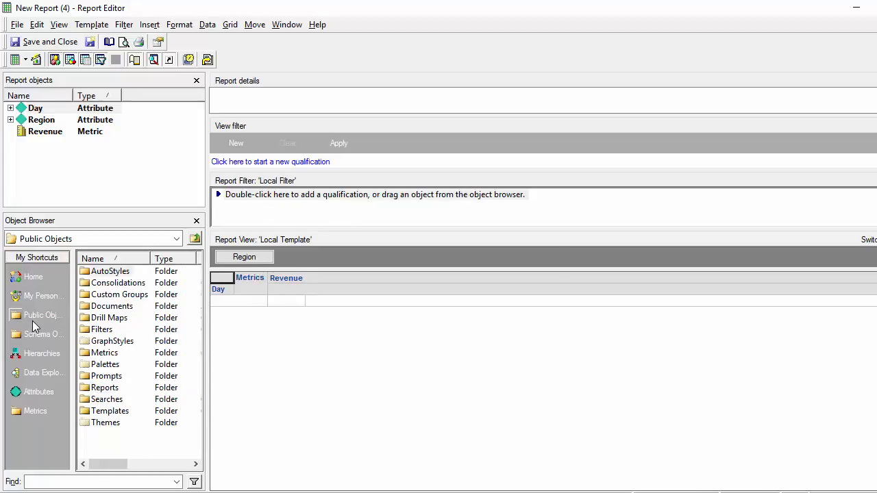
double_click(102, 388)
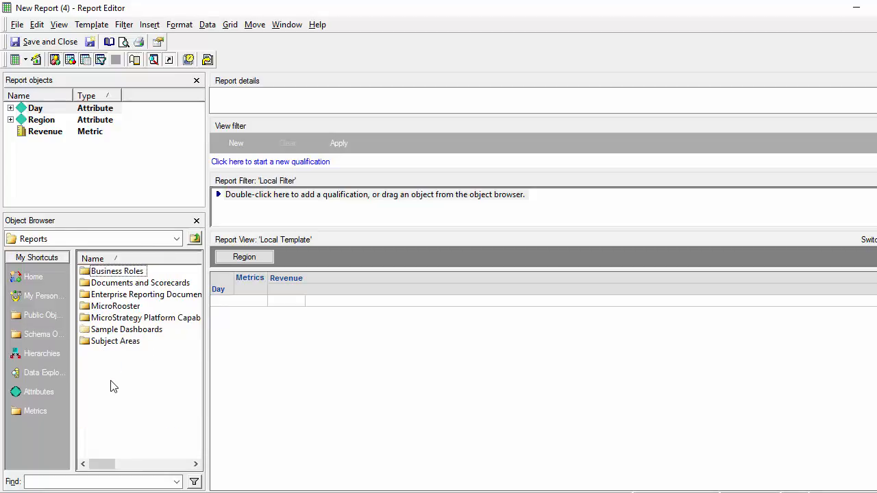
double_click(122, 306)
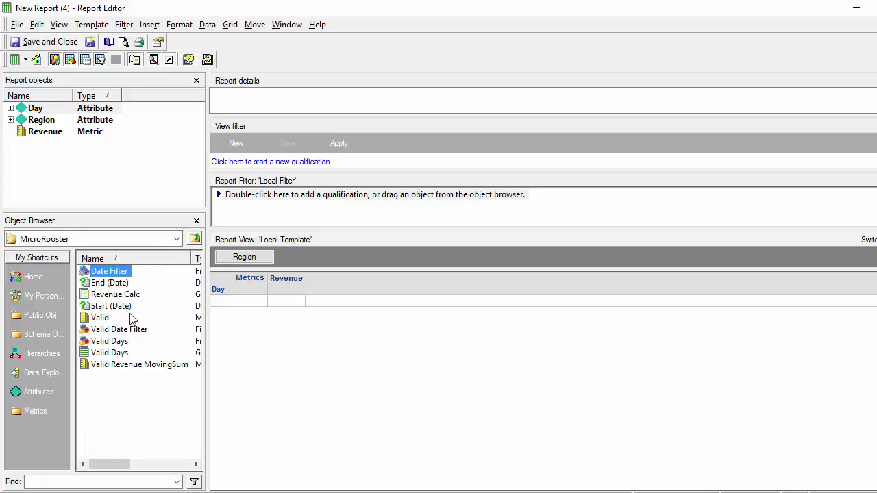
left_click_drag(106, 276, 235, 215)
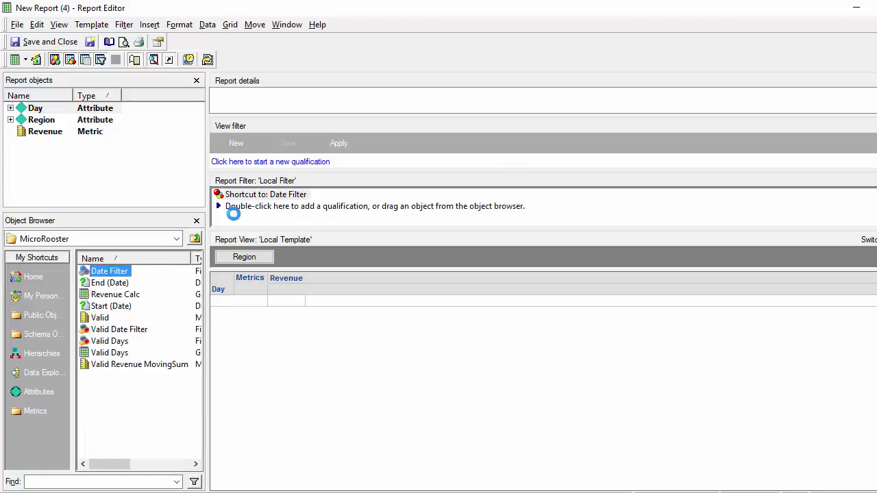
Examine the definition of the Date Filter shortcut in the report filter, then close its settings.
left_click(252, 195)
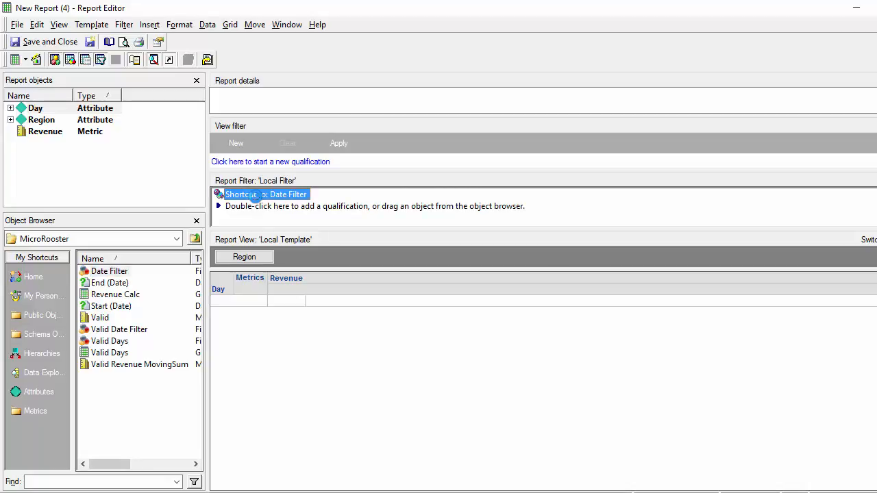
left_click(195, 238)
left_click(254, 199)
right_click(254, 200)
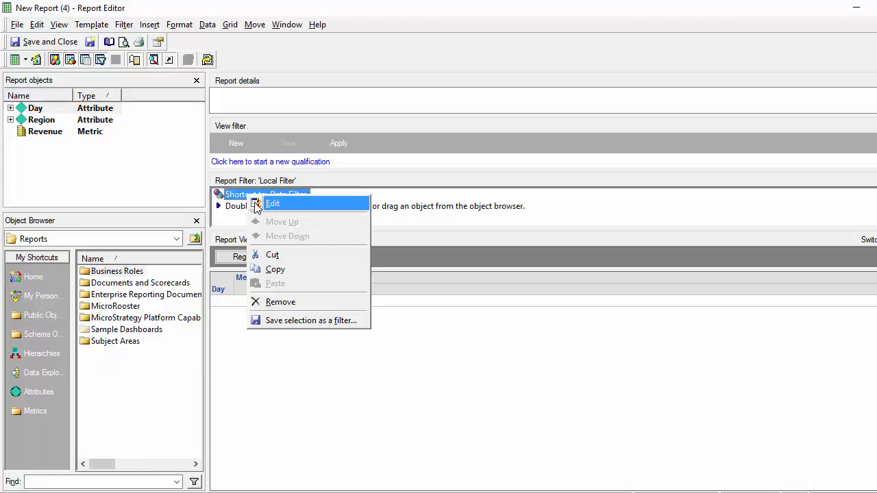
left_click(256, 204)
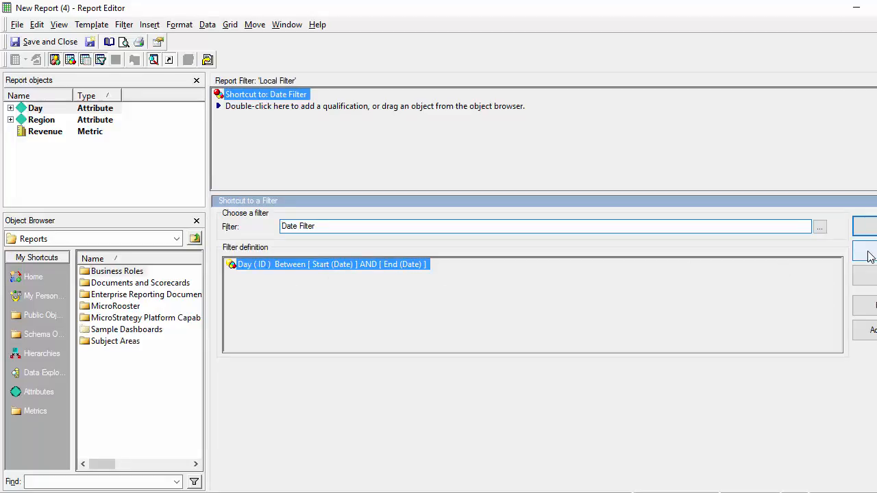
left_click(865, 227)
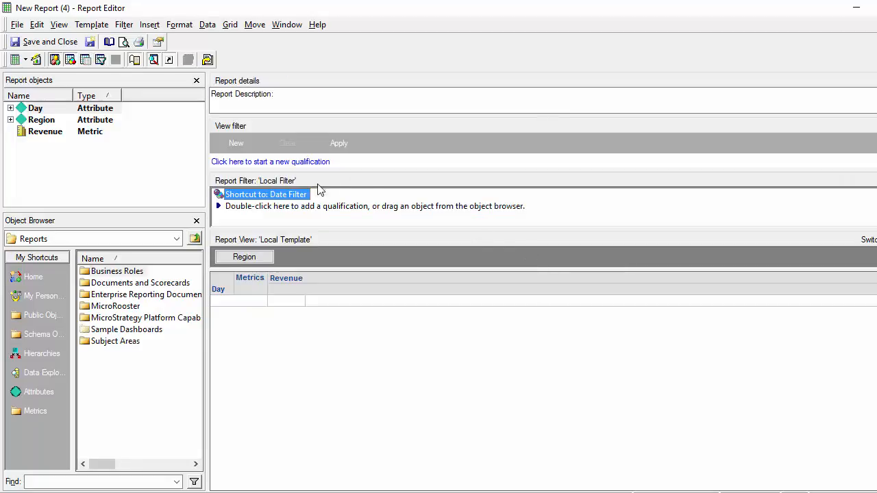
right_click(299, 194)
left_click(307, 201)
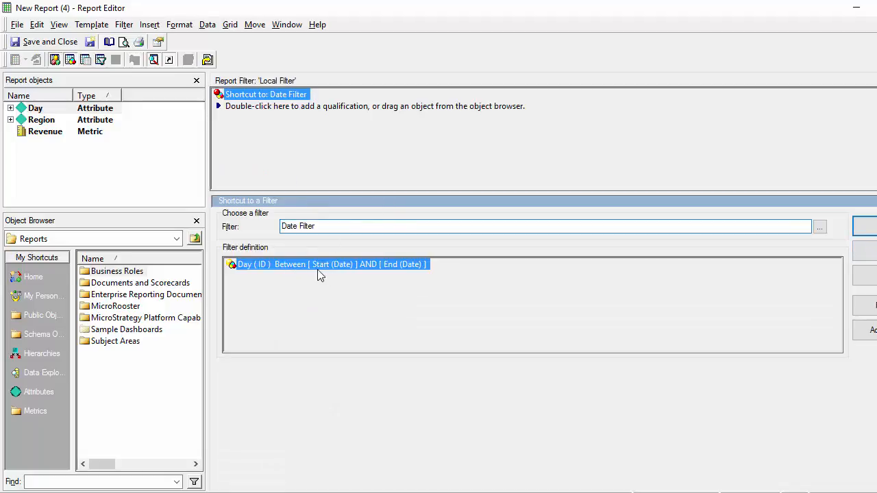
left_click(866, 251)
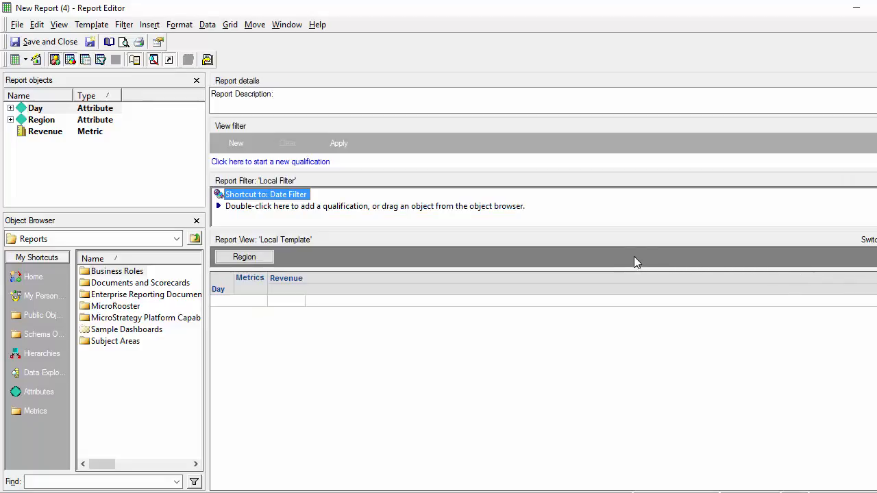
Switch to the MicroStrategy Developer window and review the Start (Date) prompt in the MicroRooster folder, then cancel its wizard.
left_click(166, 491)
left_click(167, 490)
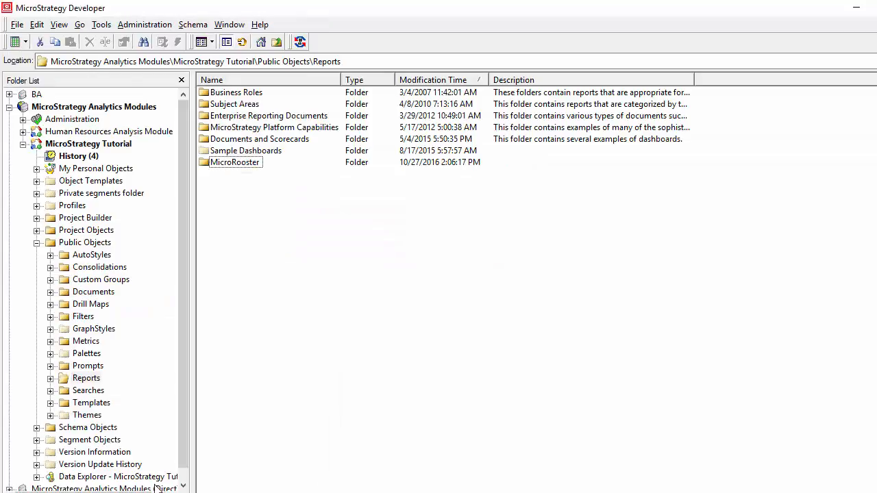
double_click(234, 165)
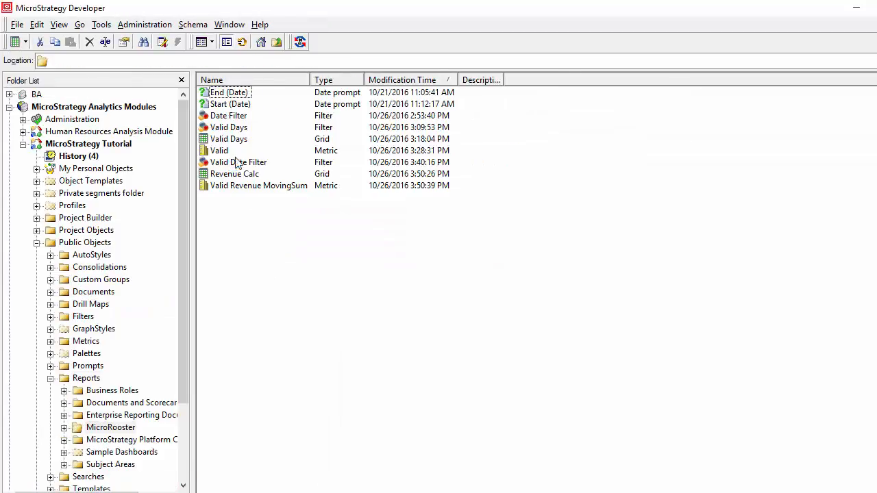
double_click(233, 105)
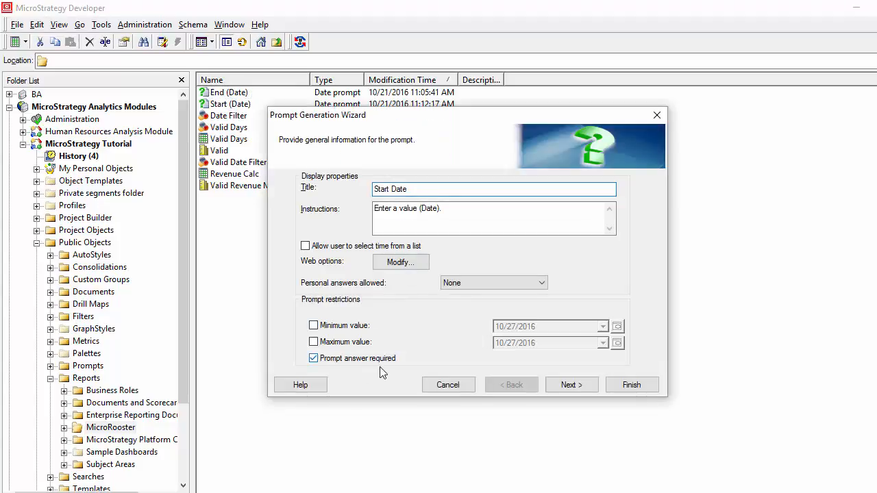
left_click(463, 388)
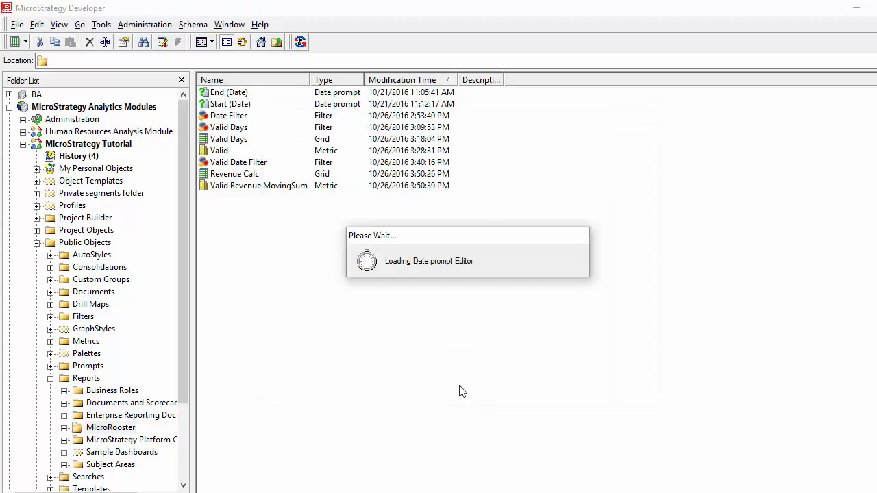
Inspect the Day qualification in the Date Filter, close the filter without saving, and return to the new report in the Report Editor.
double_click(226, 116)
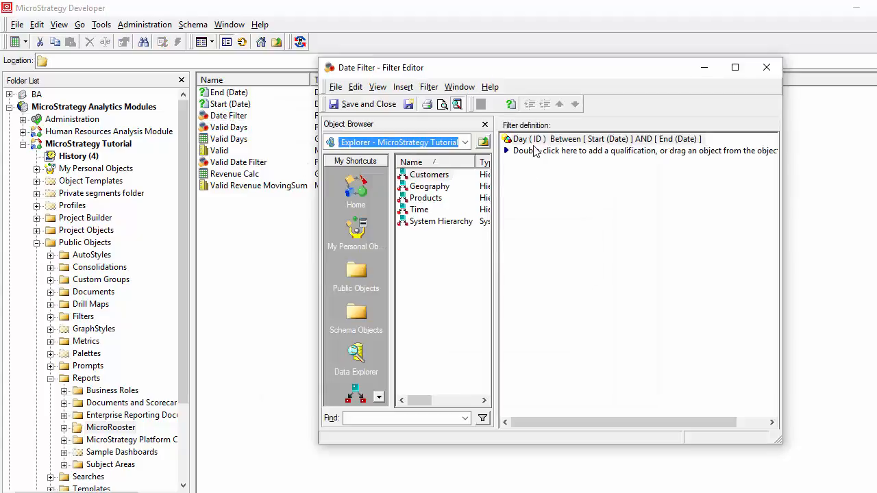
double_click(533, 143)
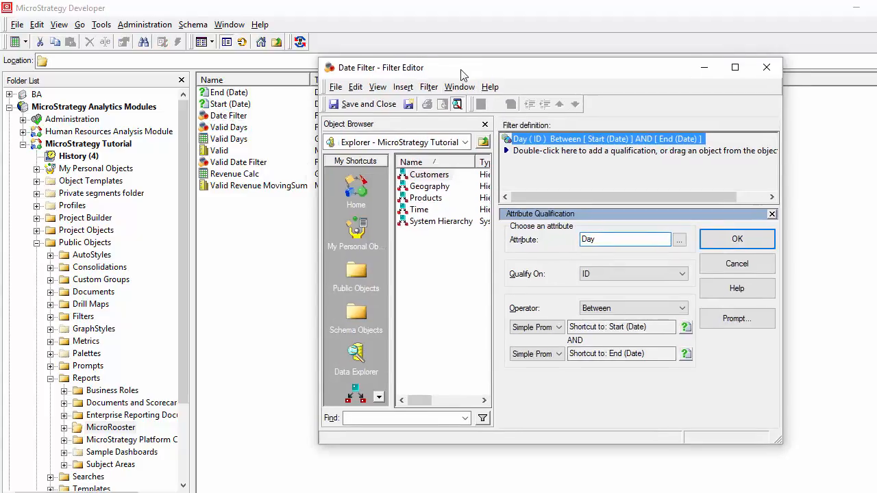
left_click_drag(466, 72, 352, 70)
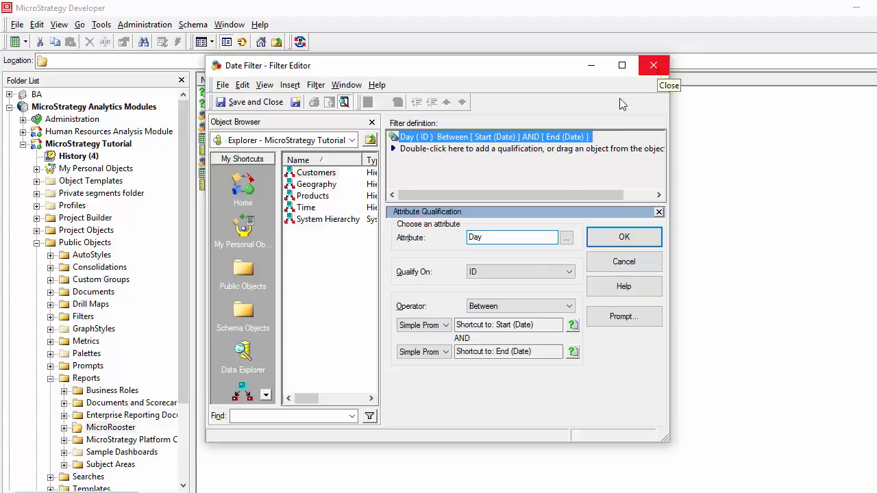
left_click(659, 72)
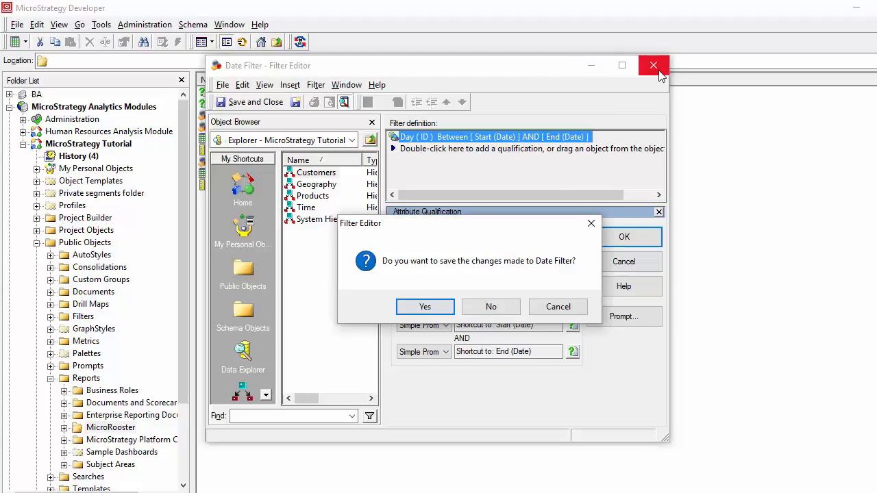
left_click(508, 314)
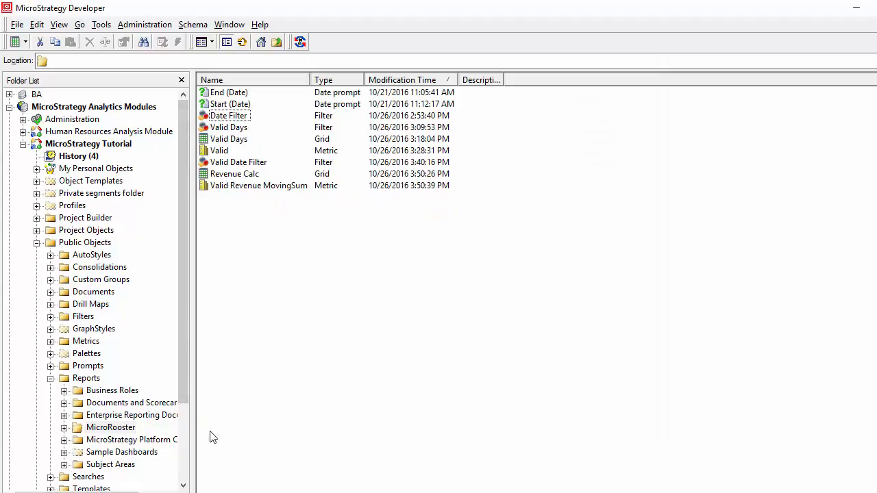
left_click(95, 381)
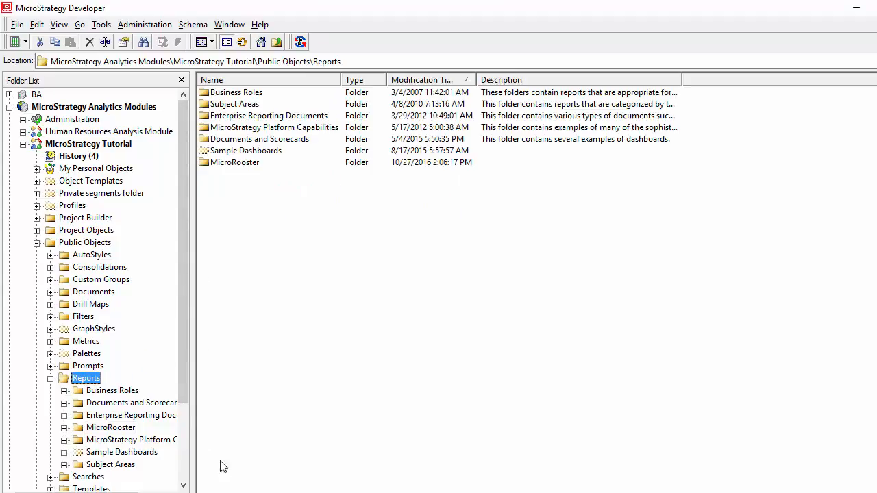
left_click(246, 482)
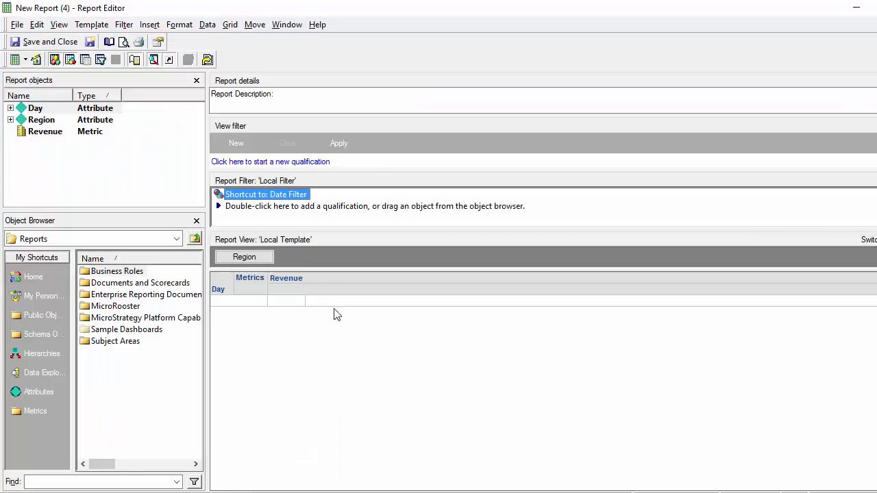
Save the report in the Reports folder as MicroRooster Moving Windows.
left_click(17, 25)
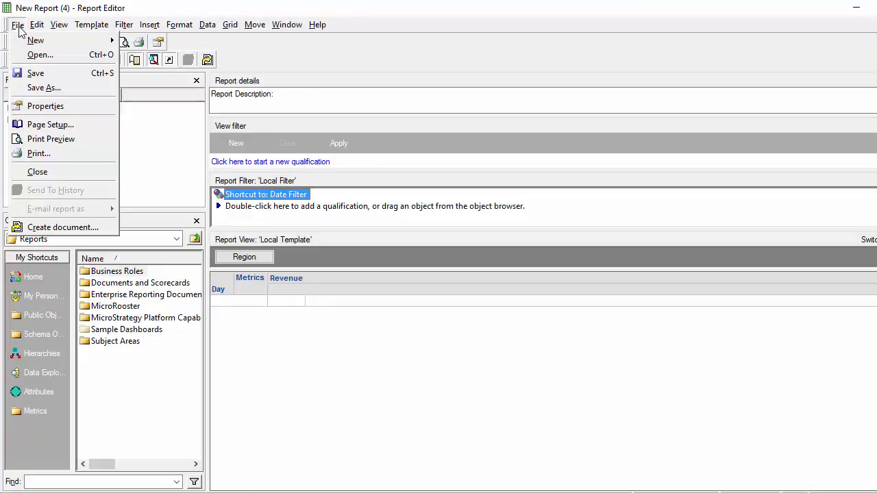
left_click(38, 73)
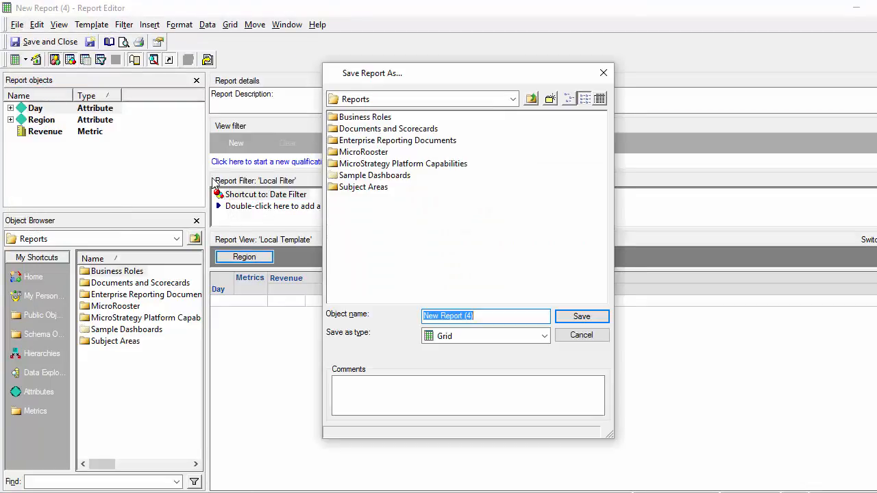
type("MicroRoost")
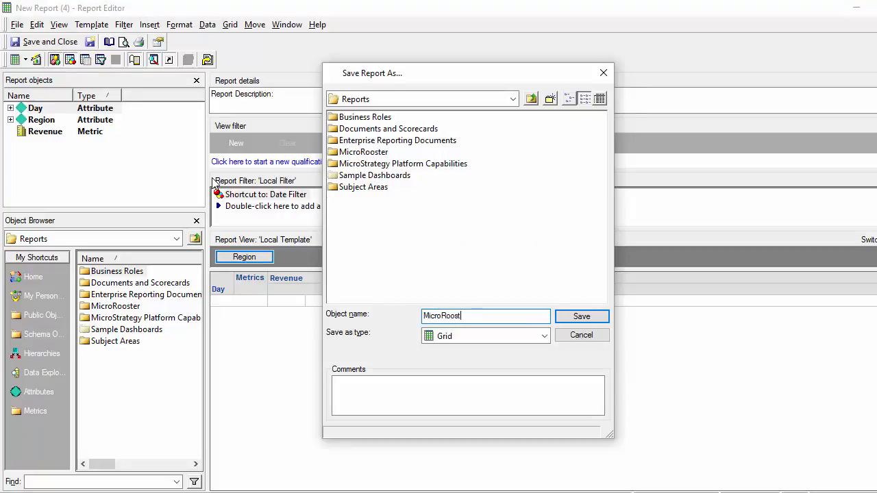
type("er Moving Windows")
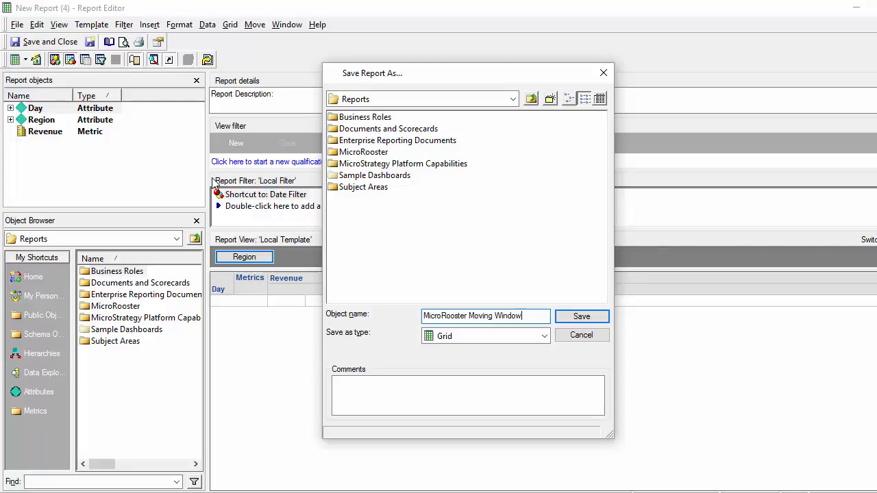
left_click(582, 318)
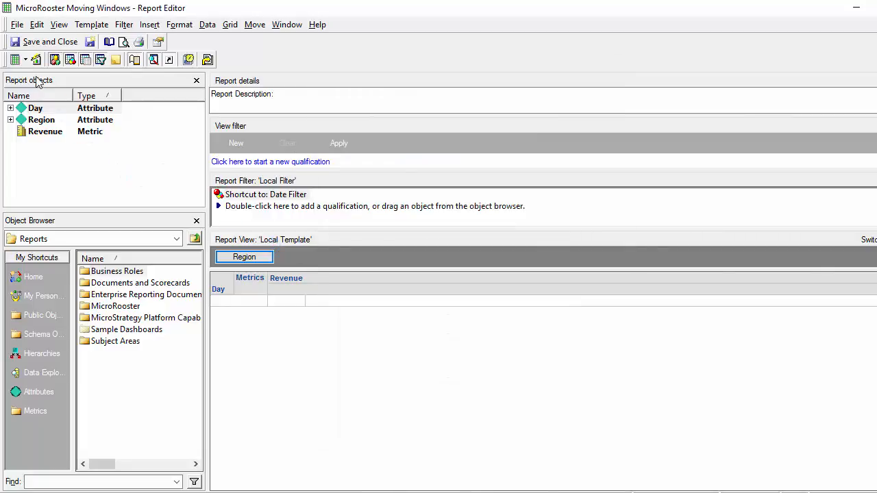
Run the report with the Start Date prompt set to 10/1/2016 and the End Date prompt set to 10/15/2016.
left_click(15, 60)
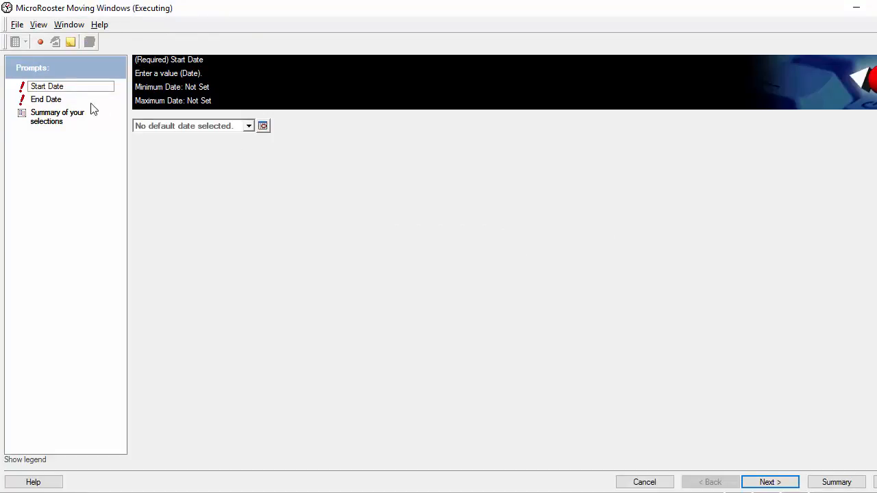
left_click(248, 126)
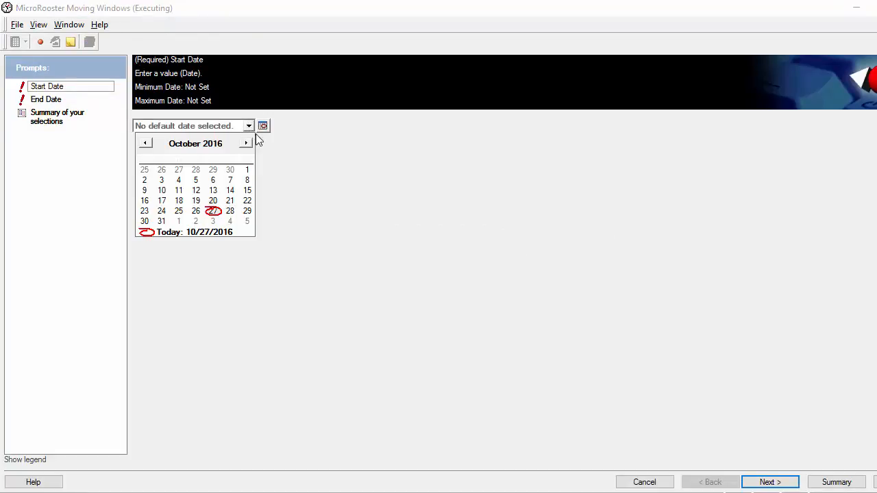
left_click(247, 170)
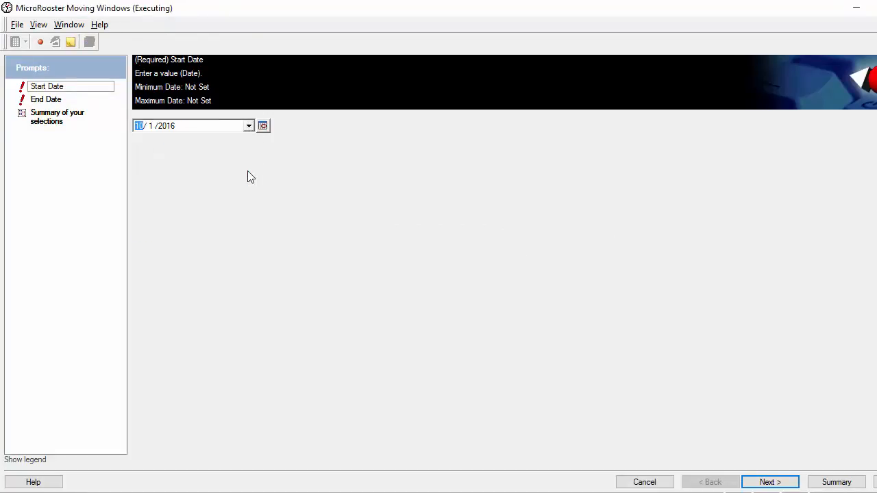
left_click(61, 101)
left_click(251, 127)
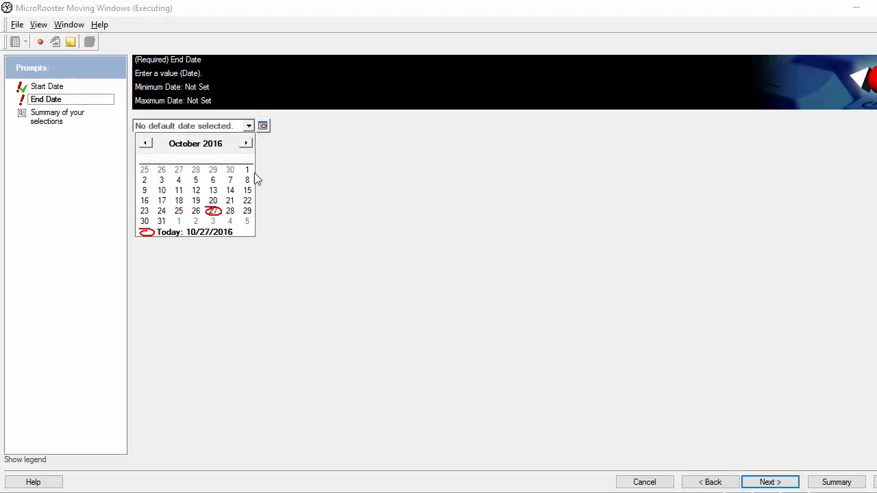
left_click(247, 191)
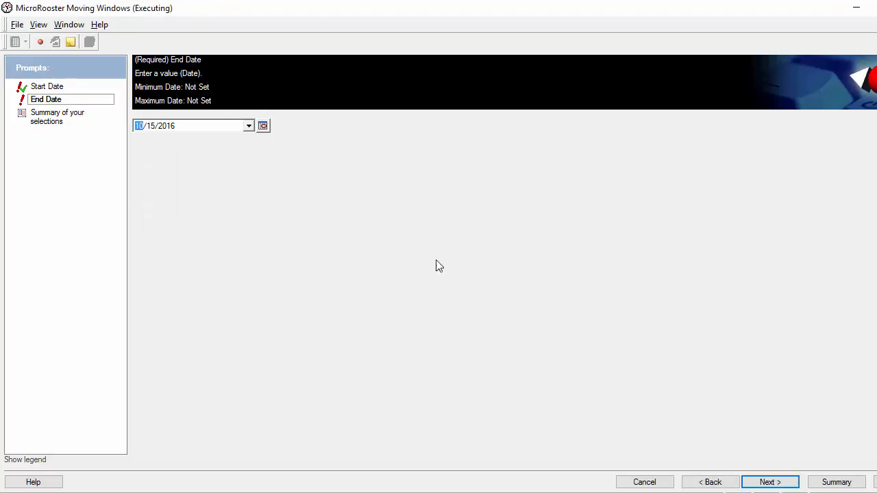
left_click(875, 482)
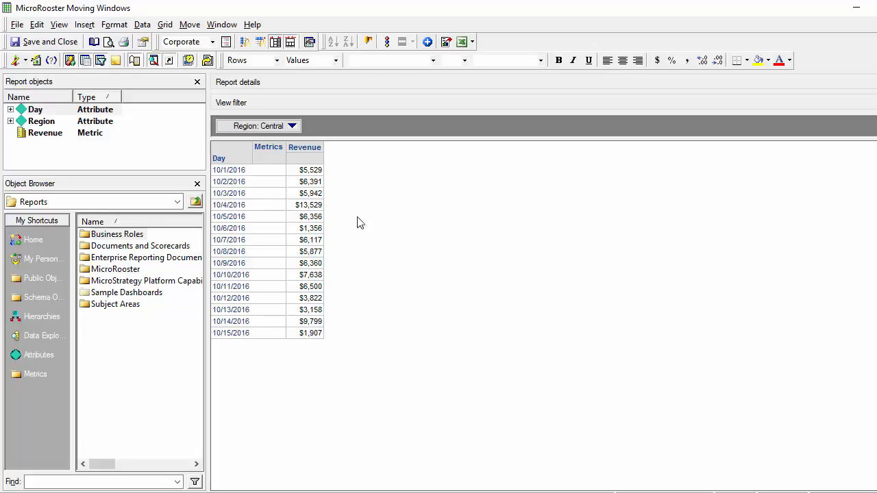
Return the report to design view and insert a new metric, ready for its formula.
left_click(16, 60)
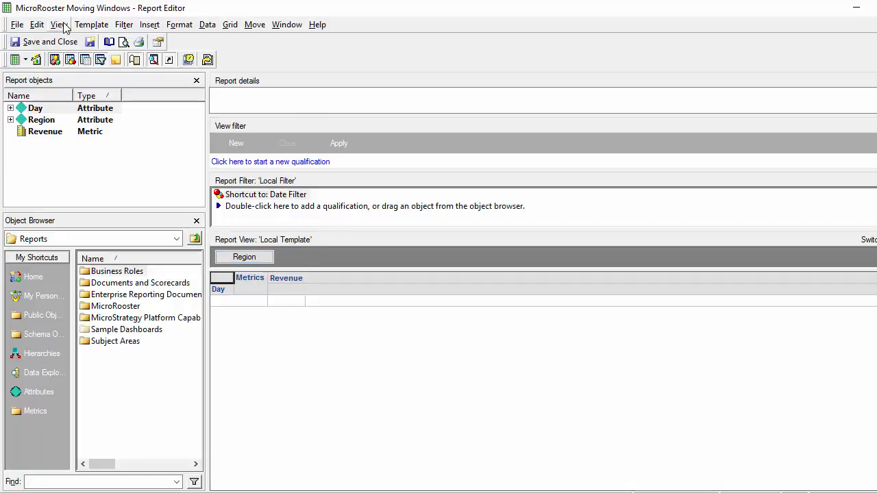
left_click(149, 25)
left_click(182, 87)
left_click(468, 224)
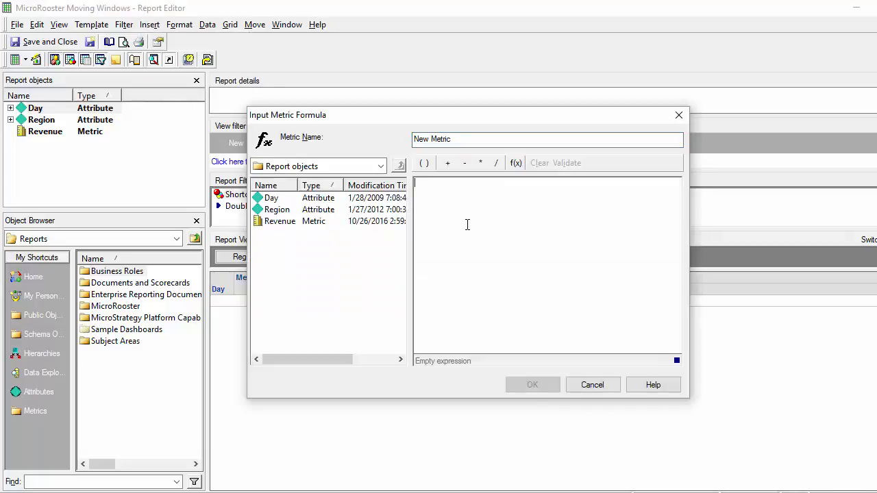
Browse the OLAP Functions category in the function wizard and review the moving functions from MovingAvg through MovingStdevP.
left_click(518, 164)
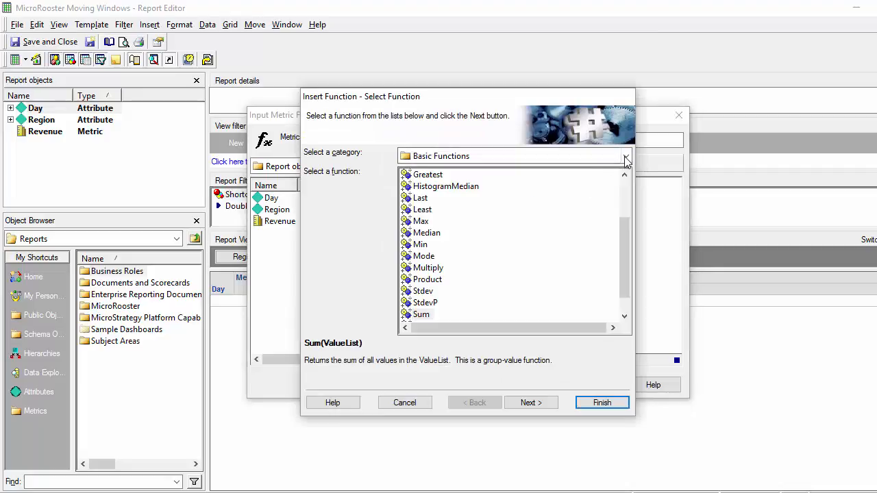
left_click(626, 159)
scroll(531, 226, "down", 3)
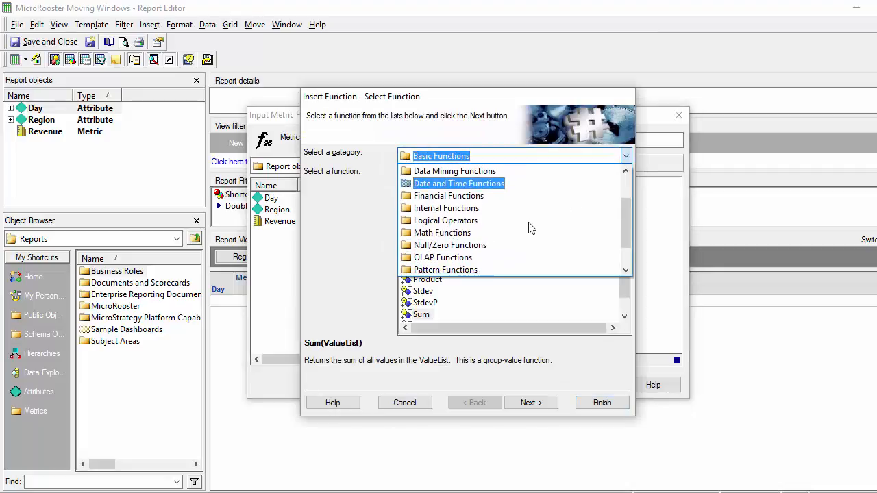
left_click(476, 257)
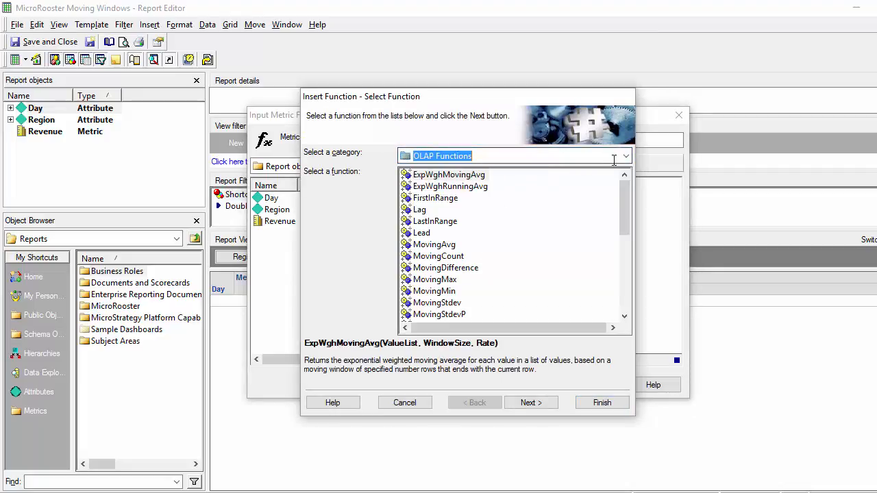
left_click(434, 245)
left_click(437, 256)
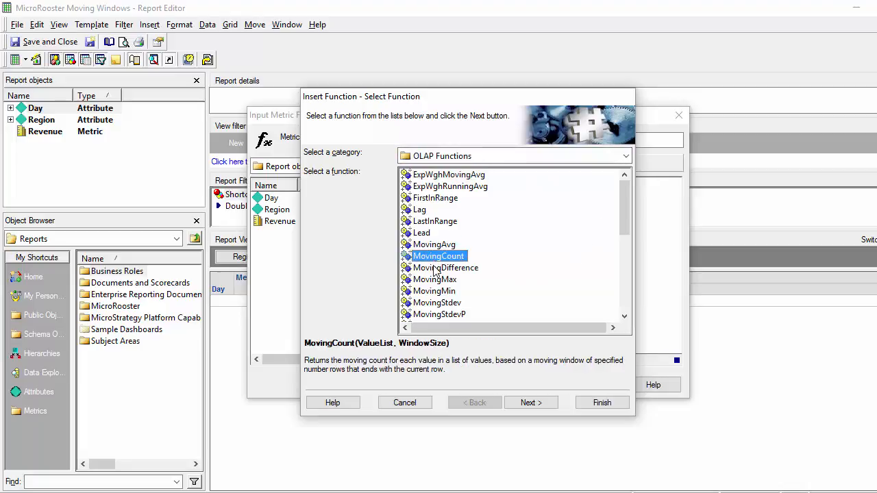
left_click(435, 270)
left_click(436, 280)
left_click(437, 292)
left_click(438, 302)
left_click(443, 314)
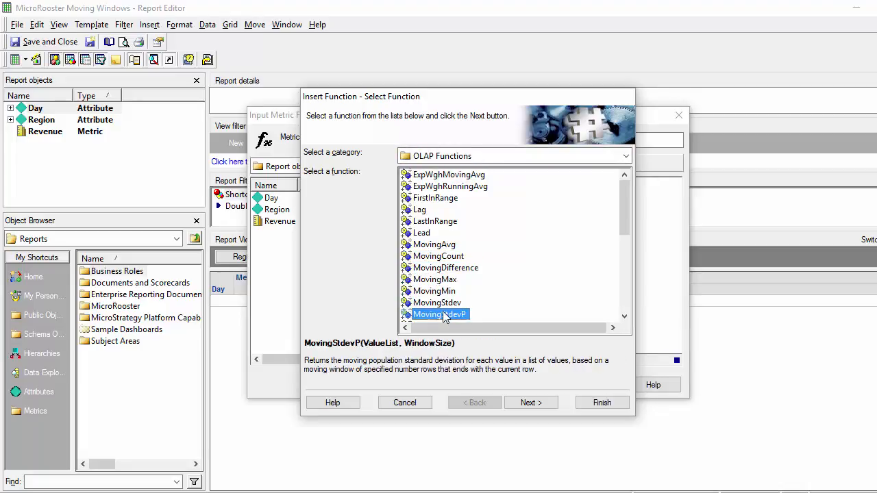
Review the descriptions of the MovingSum, OLAPCount, OLAPSum and RunningSum functions, then cancel the function wizard.
scroll(446, 291, "down", 2)
scroll(447, 288, "down", 2)
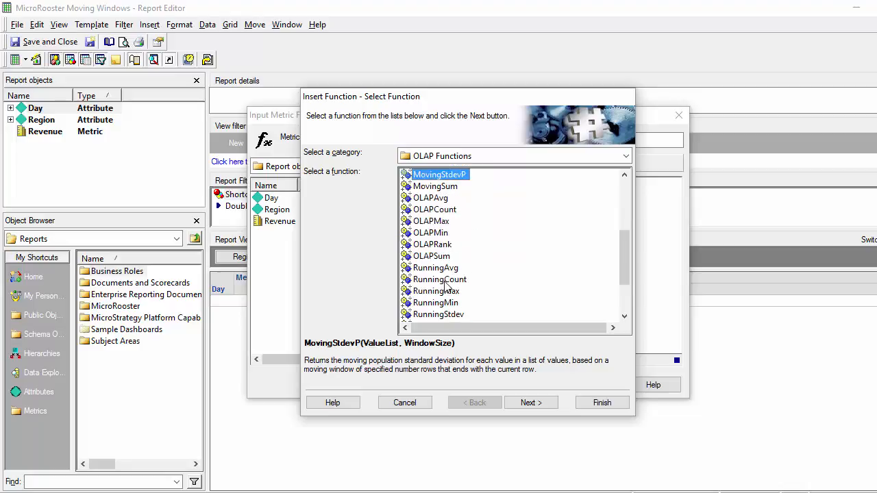
left_click(425, 188)
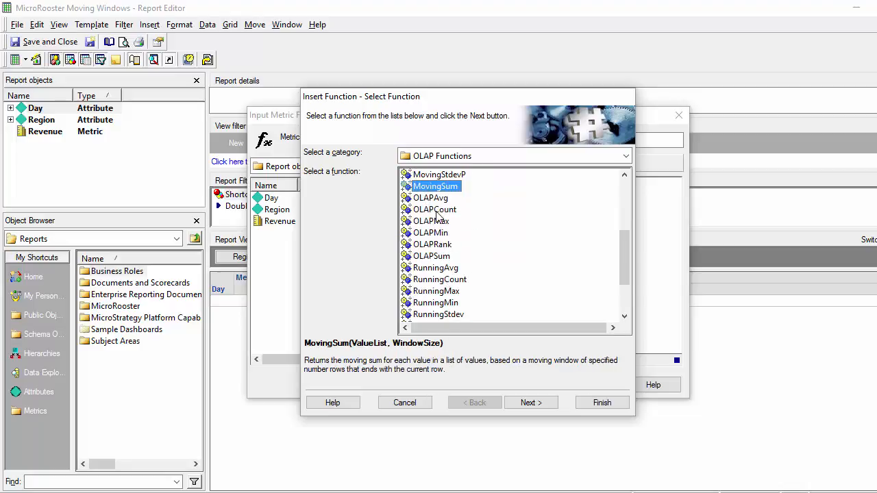
left_click(438, 211)
left_click(433, 256)
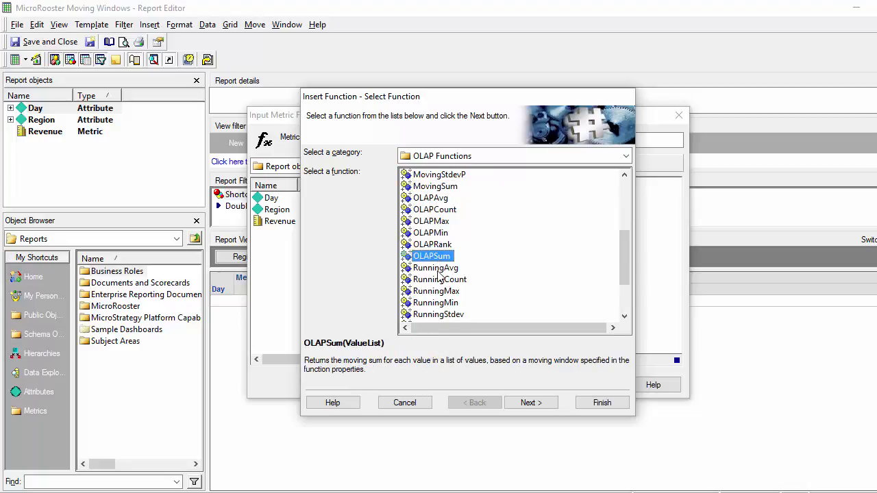
scroll(439, 274, "down", 2)
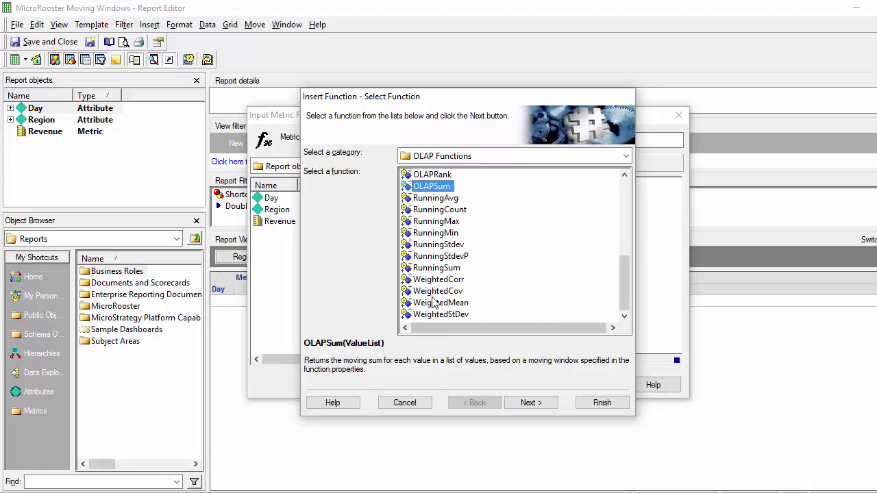
left_click(434, 268)
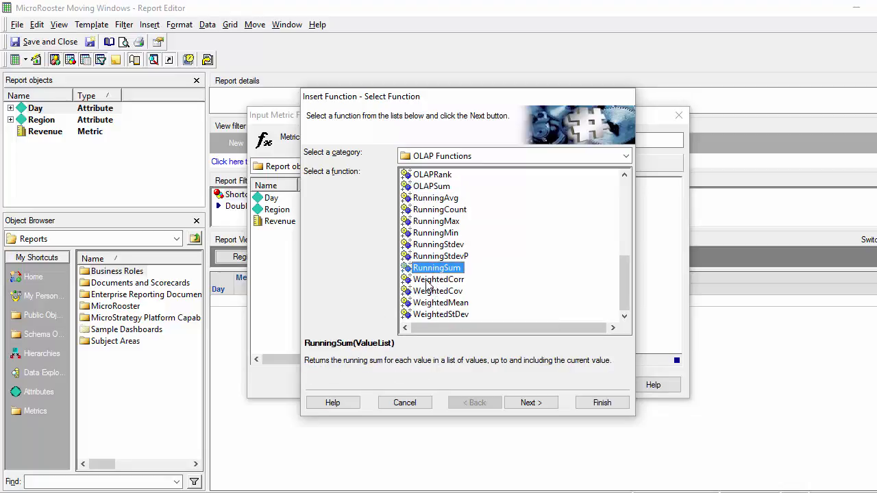
scroll(428, 284, "up", 5)
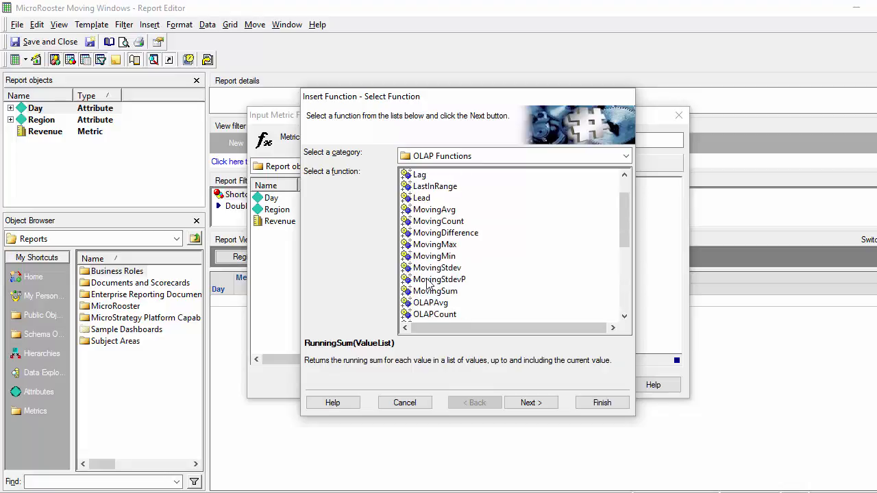
left_click(434, 291)
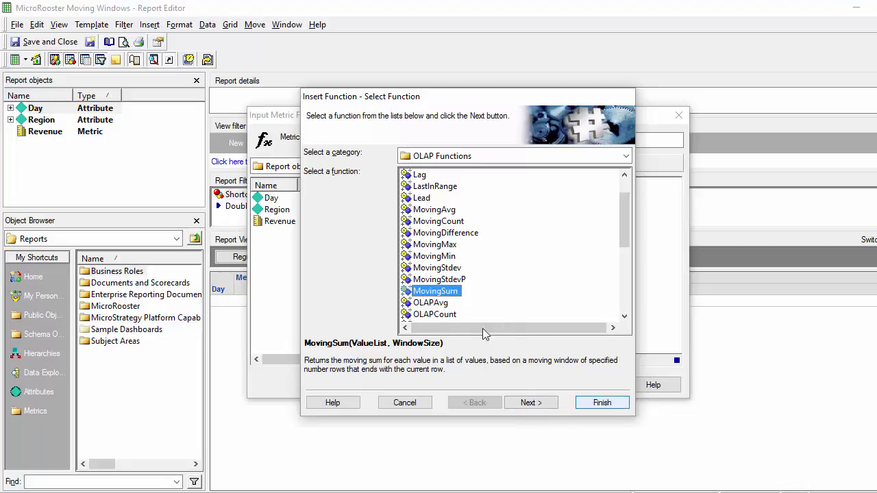
left_click(406, 404)
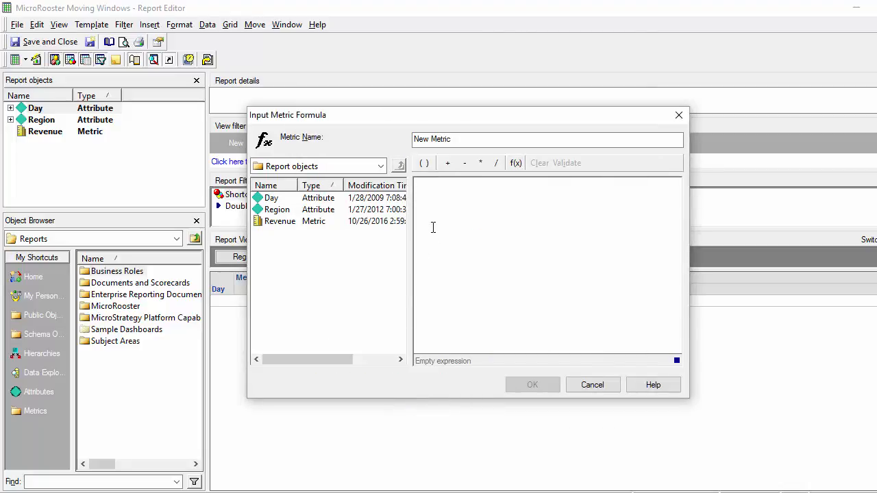
Enter the new metric's formula as MovingSum(Revenue, 2) and validate it.
type("MovingSum(")
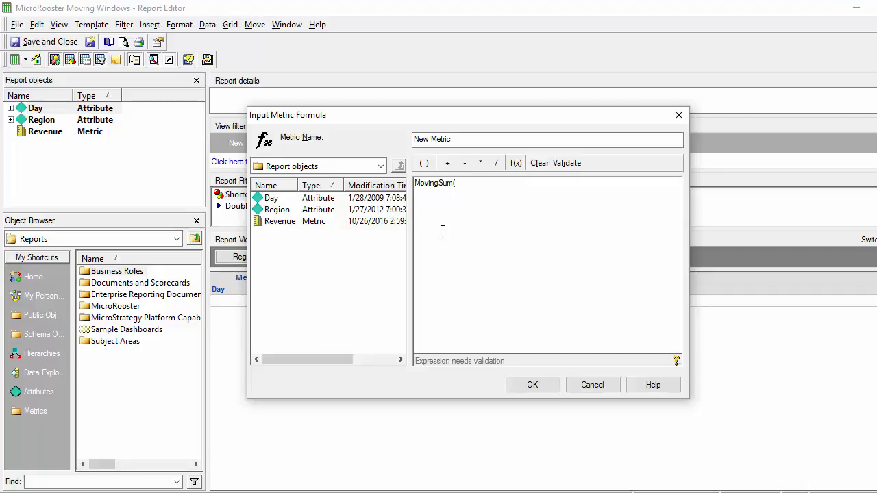
double_click(288, 223)
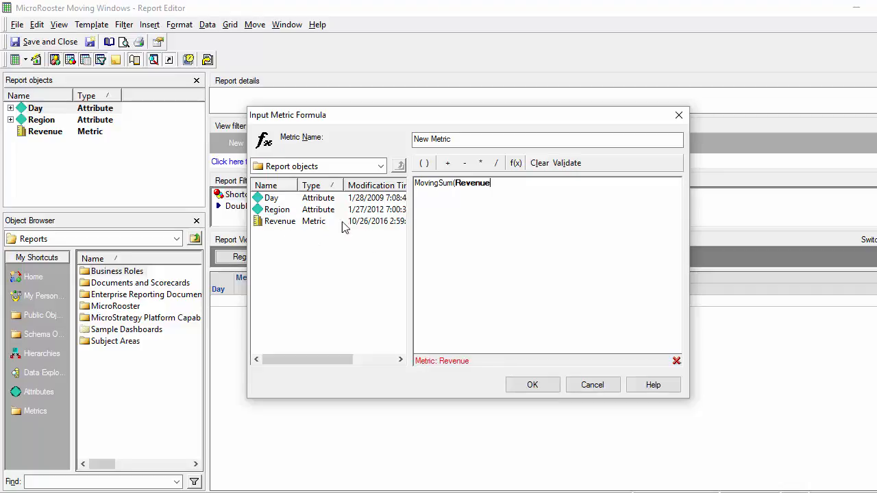
type(",2")
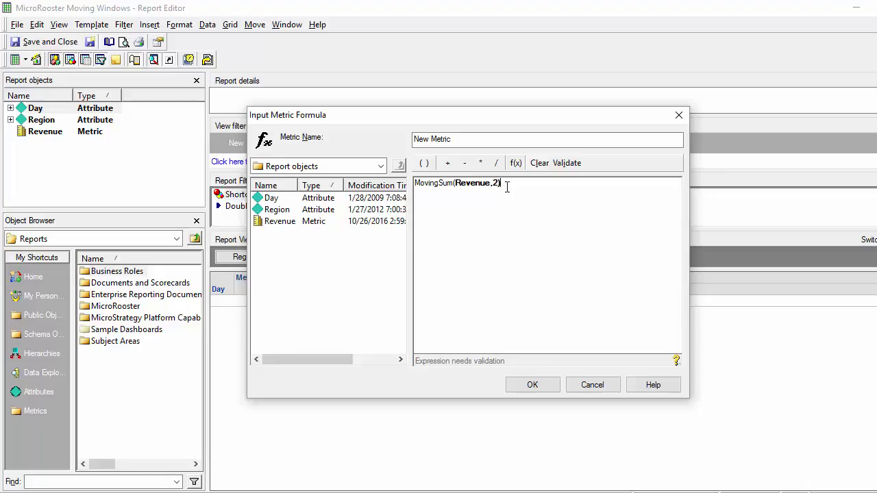
left_click(551, 163)
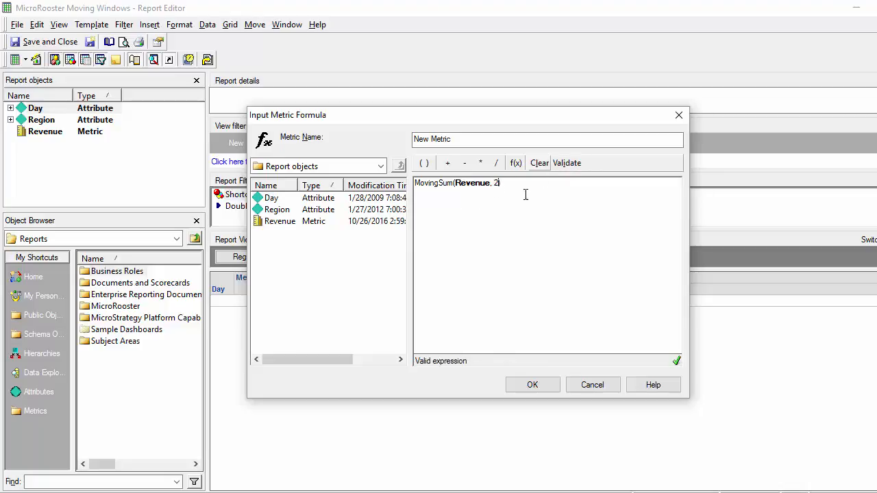
Make the MovingSum function break by the Region attribute from the Geography attributes.
right_click(433, 187)
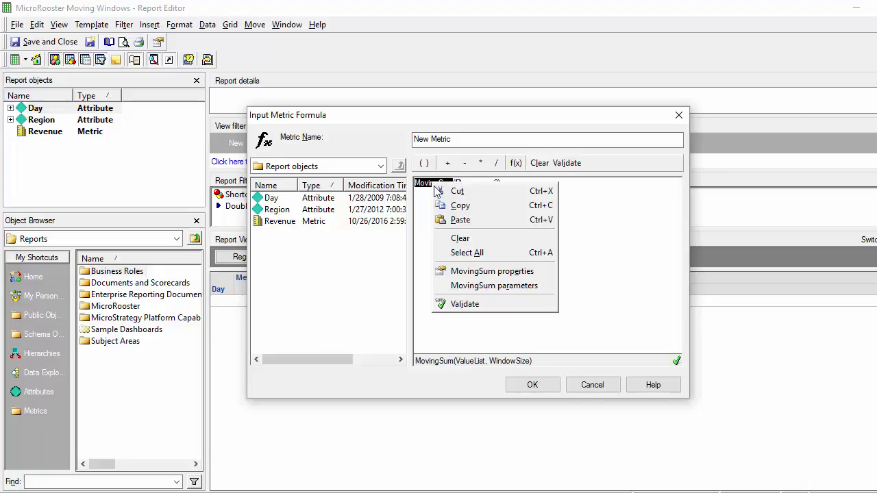
left_click(486, 286)
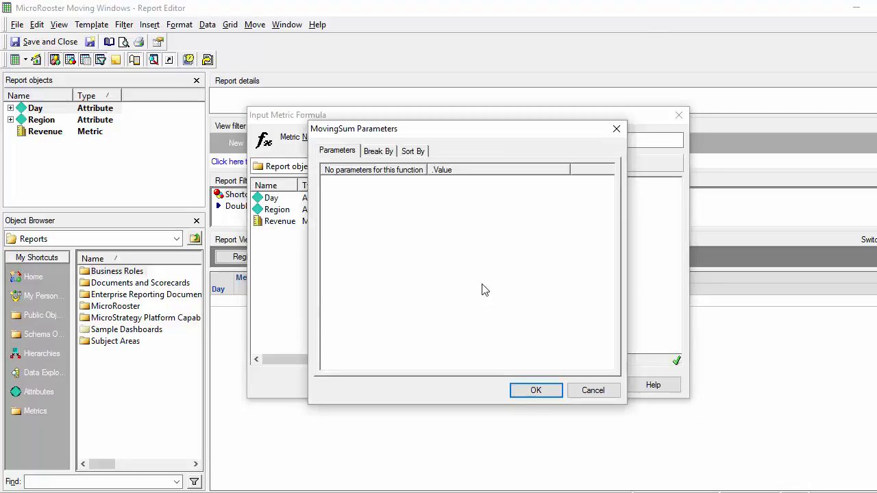
left_click(379, 152)
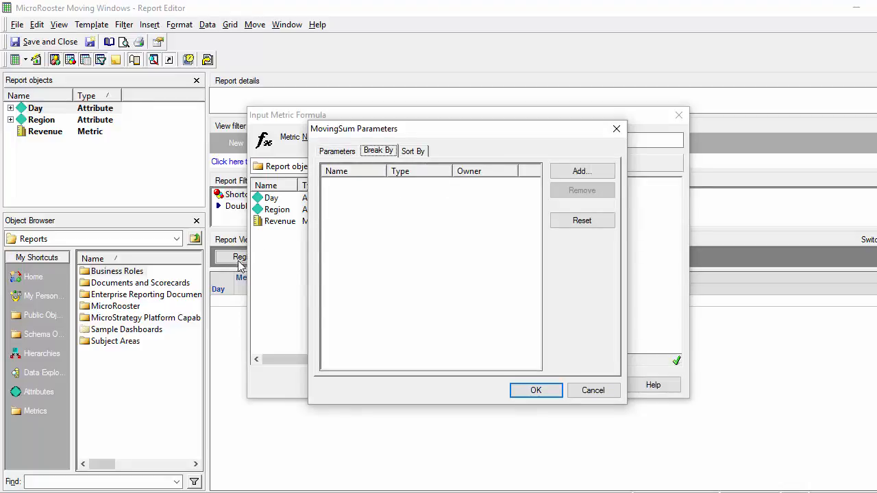
left_click(572, 175)
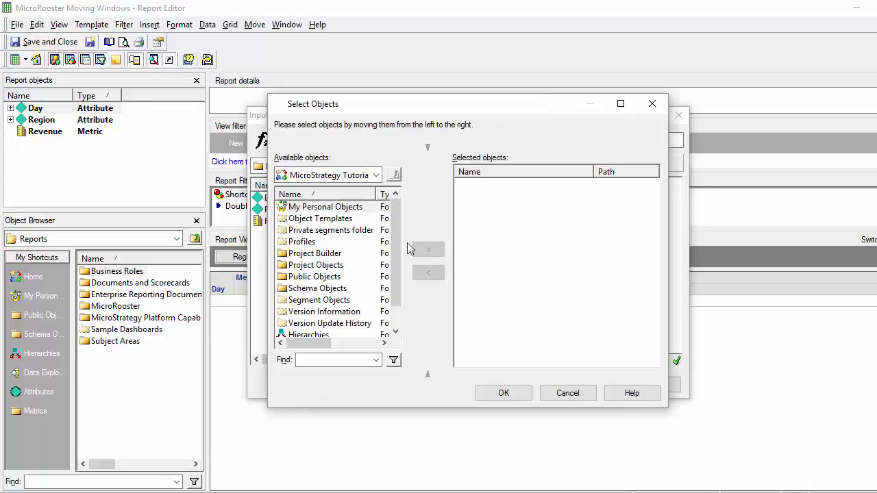
scroll(395, 271, "down", 1)
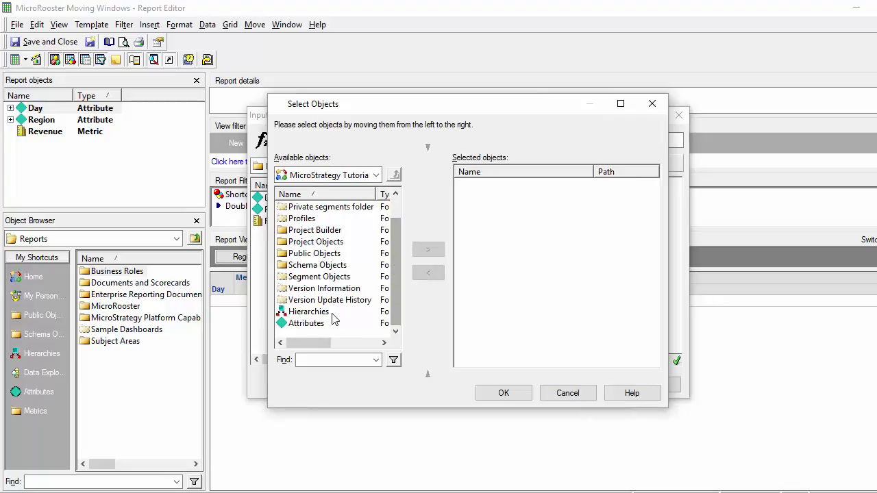
double_click(307, 323)
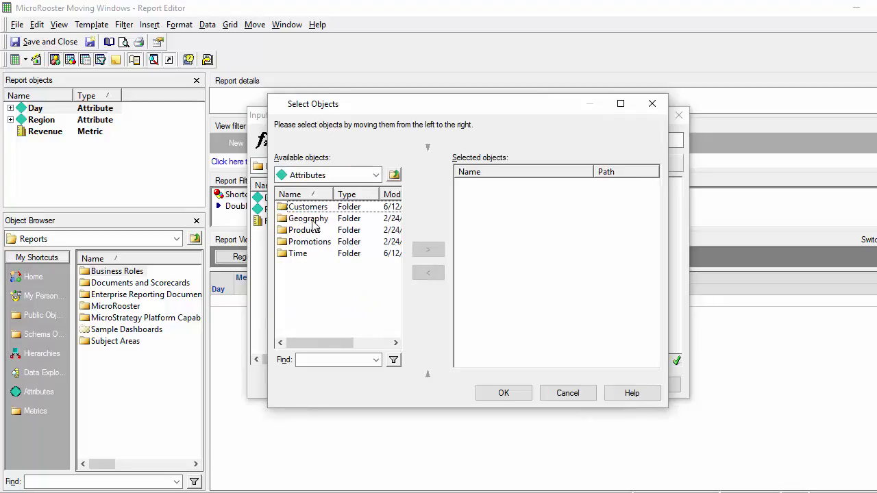
double_click(309, 219)
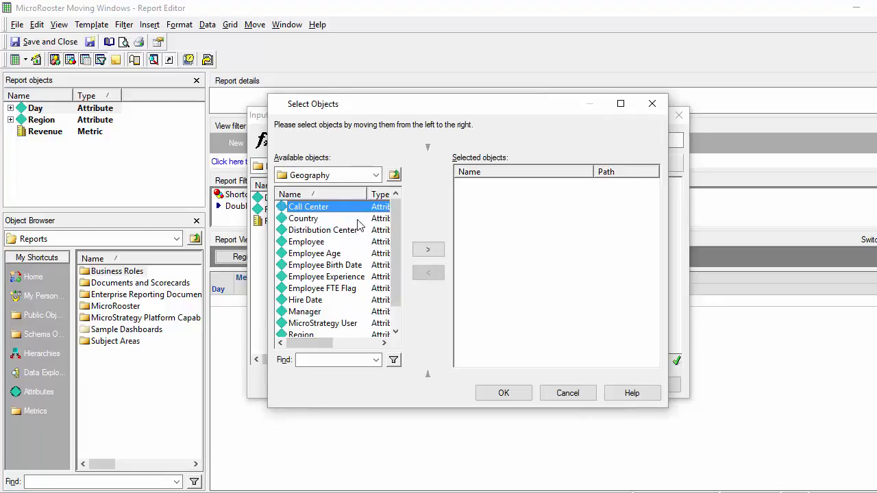
scroll(394, 317, "down", 2)
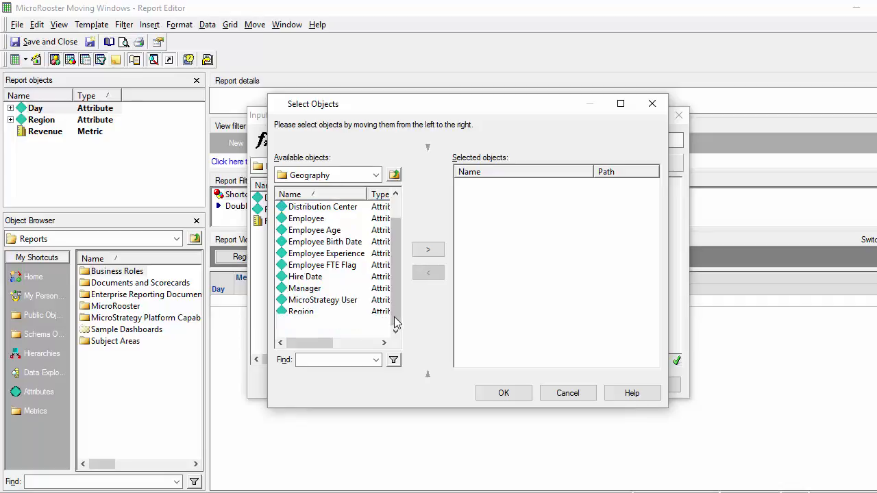
left_click(302, 312)
left_click(425, 251)
left_click(502, 393)
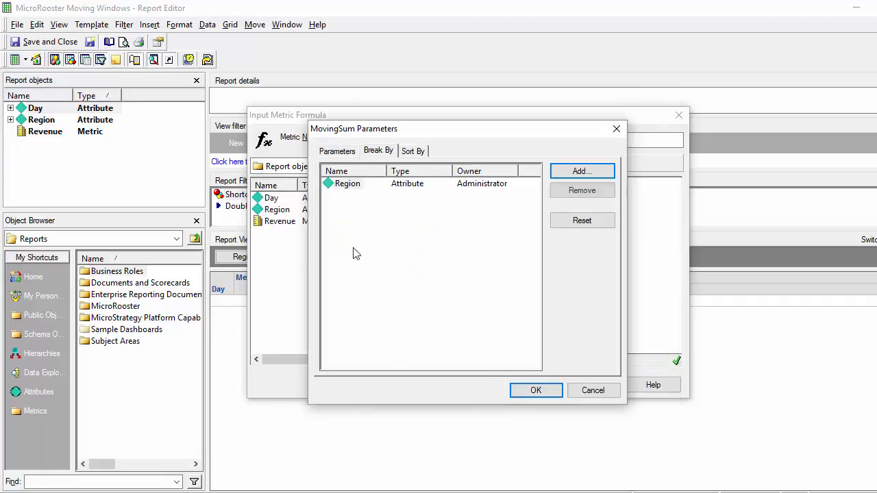
Make MovingSum sort by objects, using the Day attribute from the Time attributes.
left_click(413, 150)
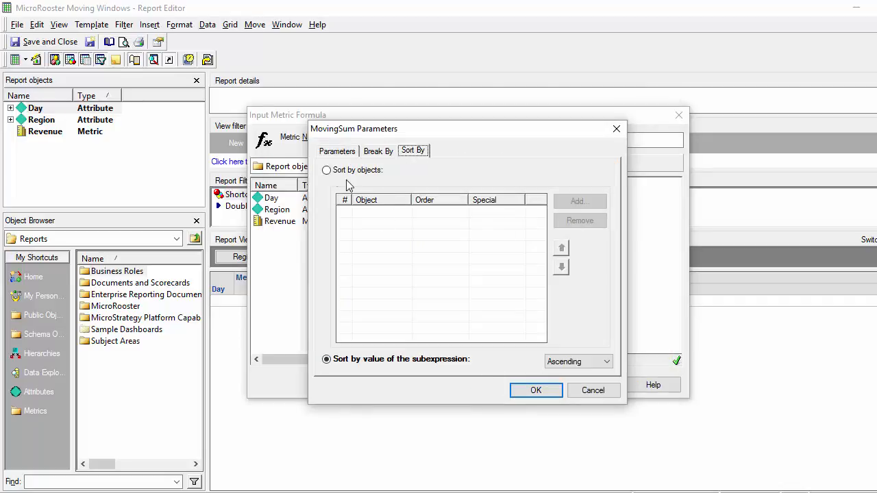
left_click(328, 171)
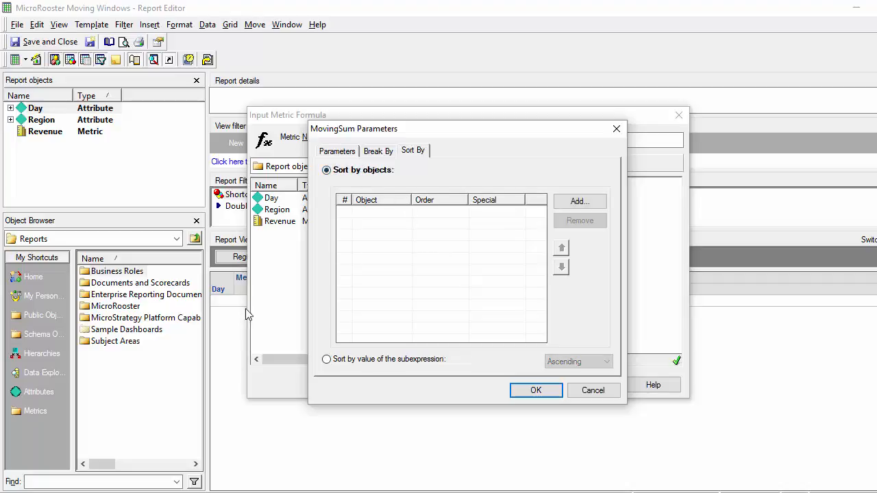
left_click(569, 207)
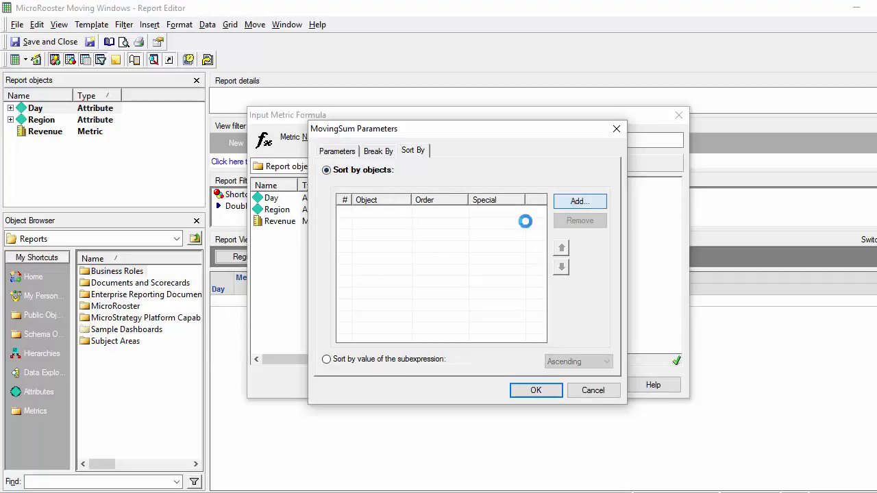
scroll(399, 299, "down", 2)
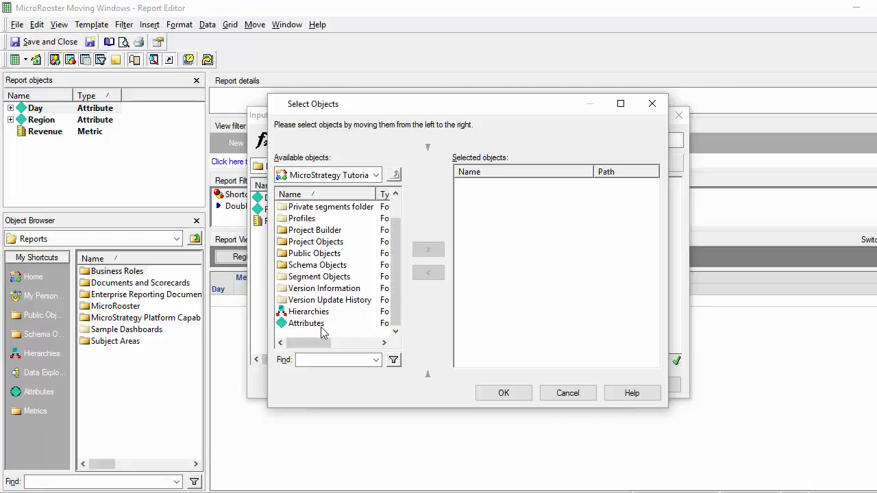
double_click(305, 322)
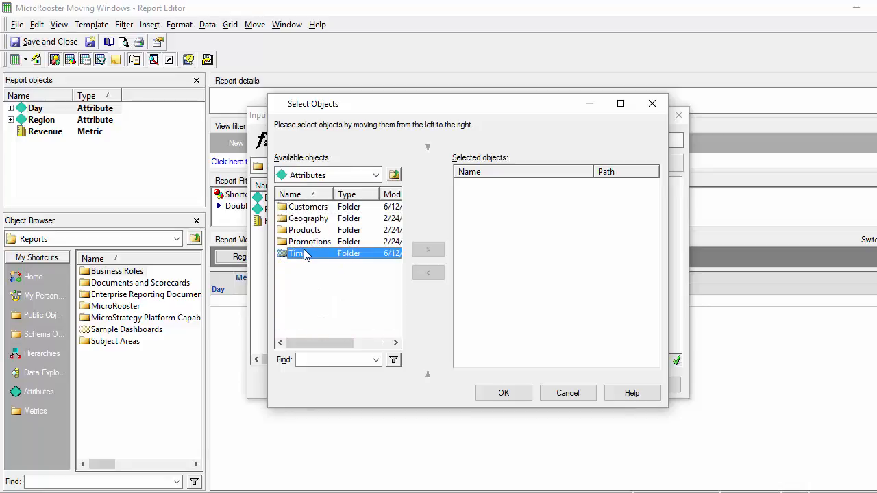
double_click(303, 253)
double_click(302, 209)
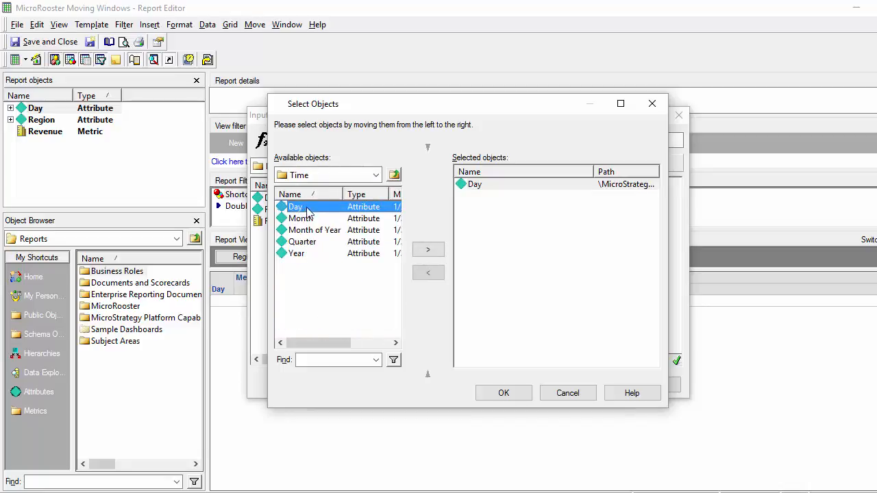
left_click(502, 393)
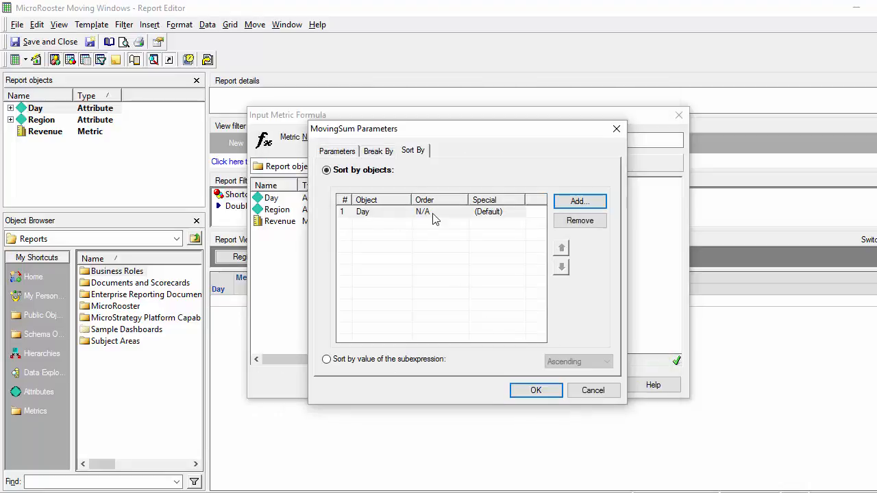
Set the Day sort to use the ID form, and validate and accept the completed metric formula.
left_click(514, 213)
left_click(516, 212)
left_click(497, 233)
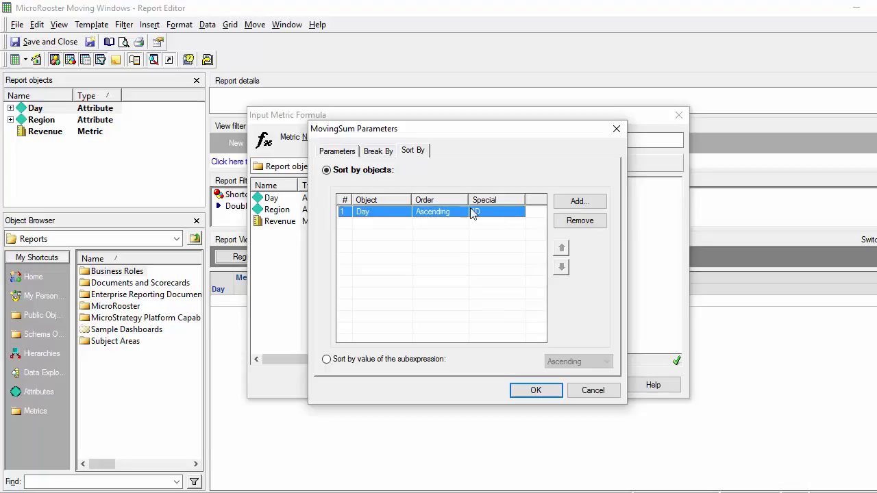
left_click(536, 390)
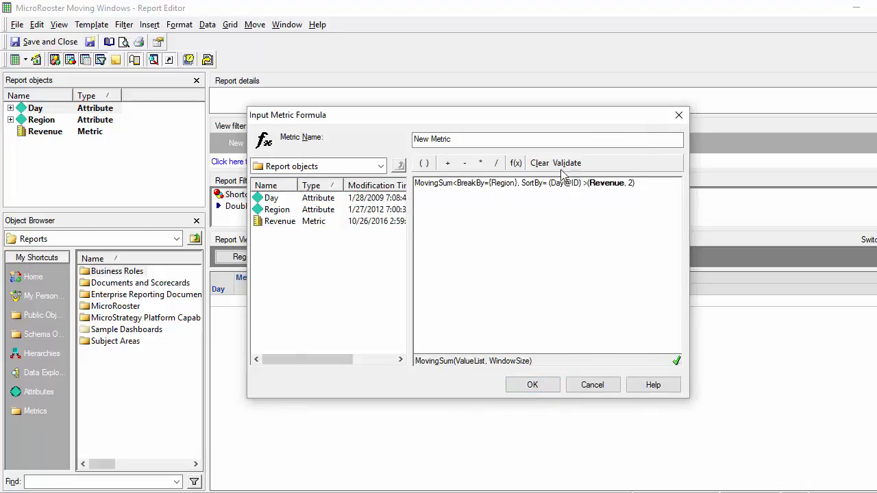
left_click(564, 164)
left_click(533, 385)
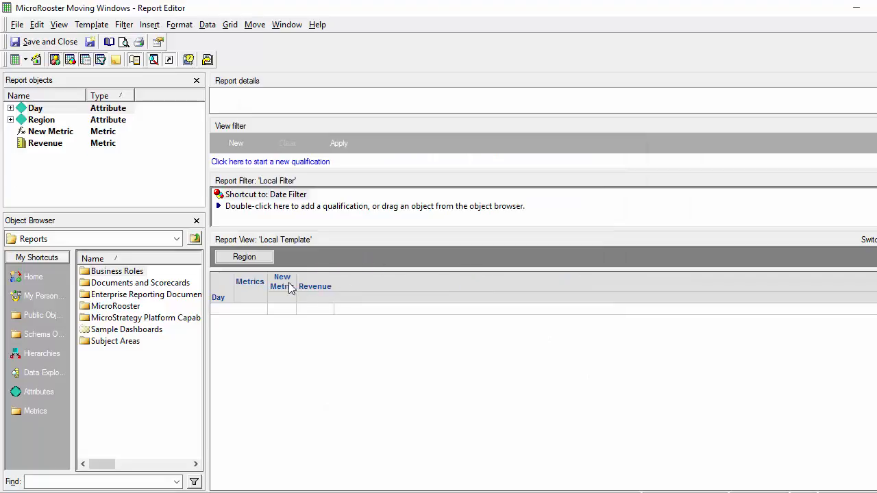
Rename the new metric in the report objects as 2 Day MS of Revenue.
right_click(63, 132)
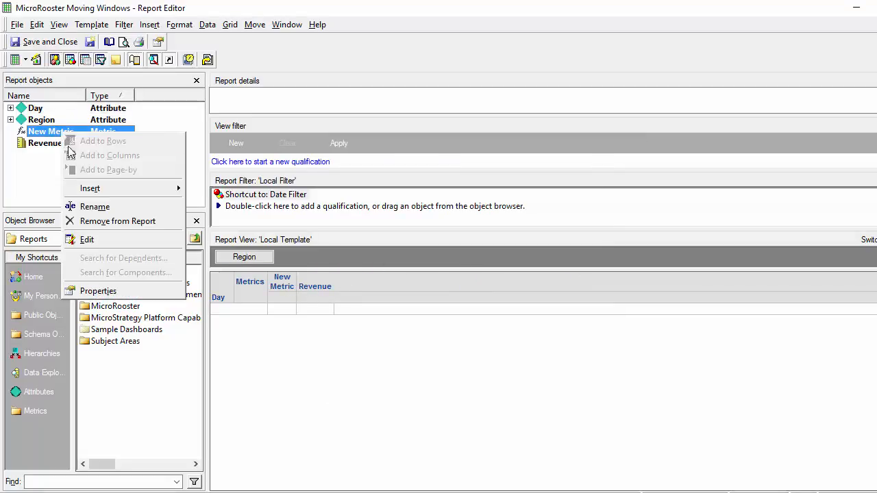
left_click(93, 207)
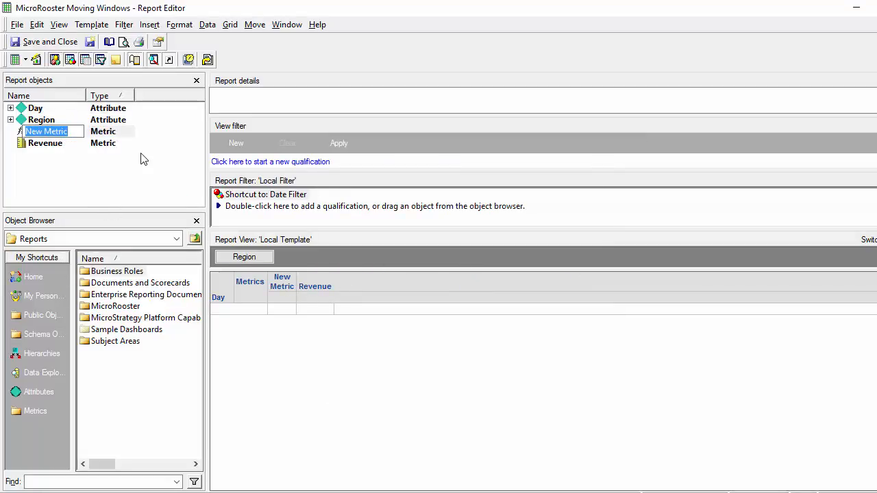
type("MS of")
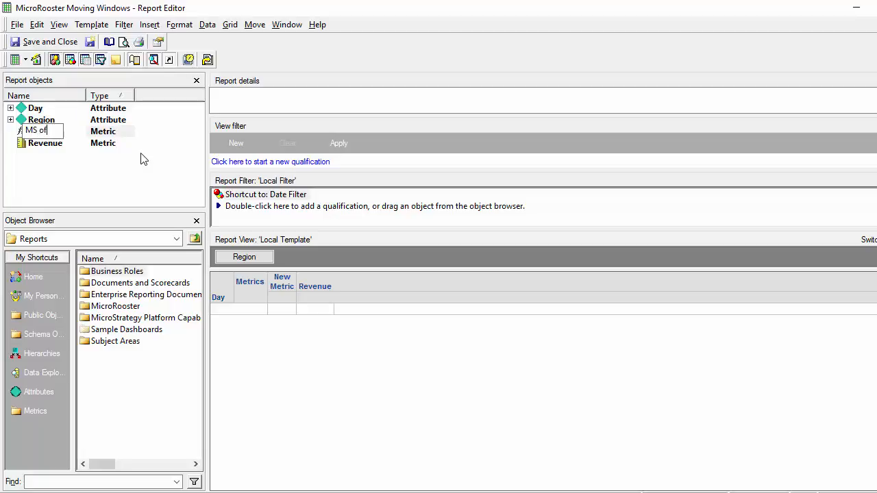
type(" Revenue")
key("Left")
key("Left")
key("Left")
key("Left")
key("Left")
key("Left")
key("Left")
key("Left")
key("Left")
key("Left")
type("2 Day")
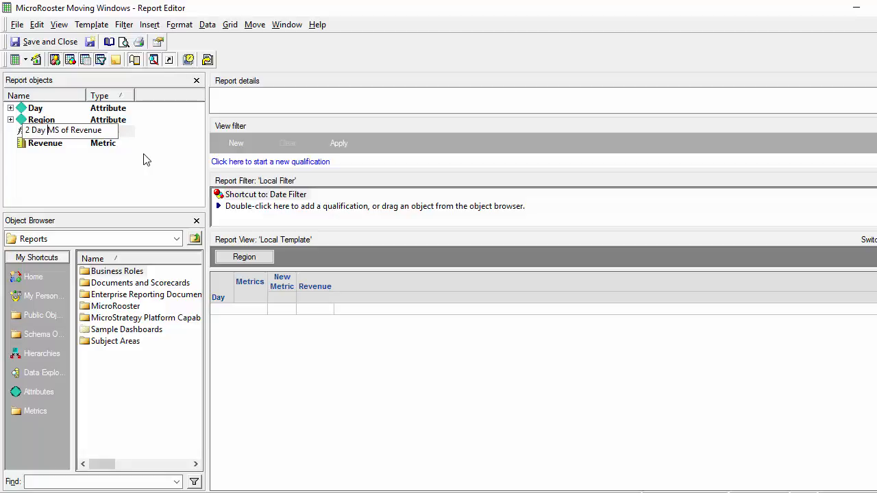
left_click(291, 346)
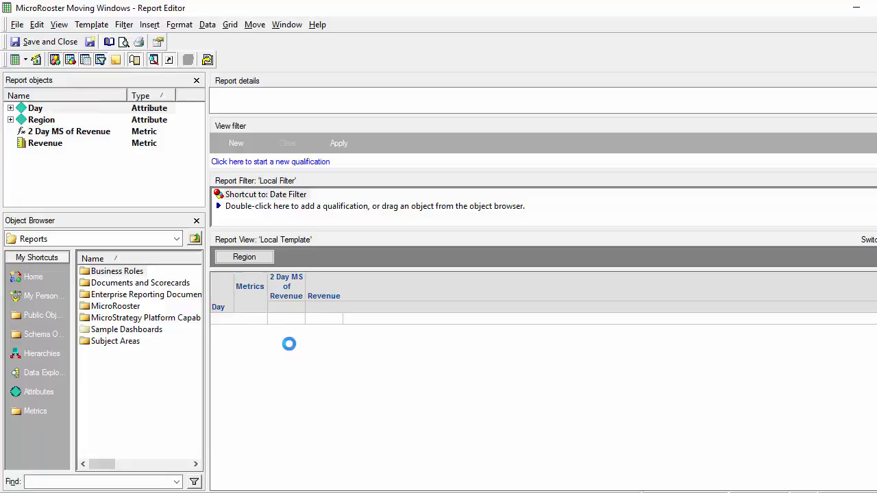
Move the 2 Day MS of Revenue column to the right of Revenue and run the report.
left_click_drag(289, 287, 341, 296)
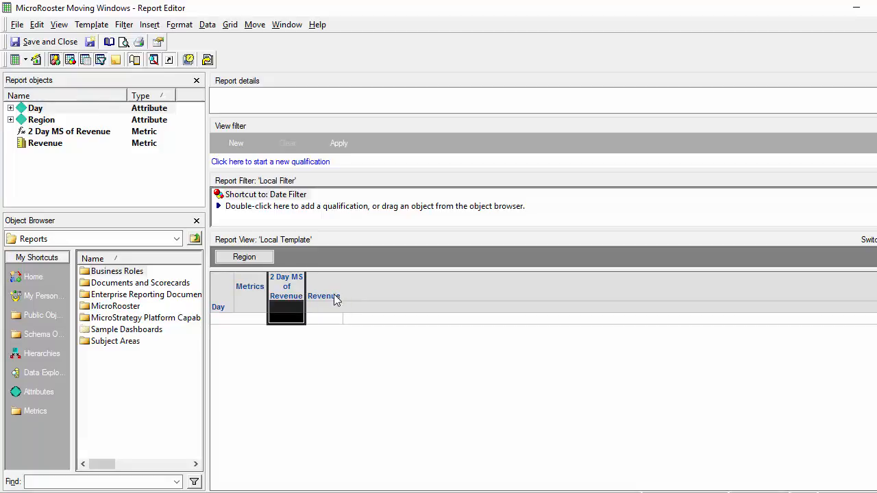
right_click(294, 287)
mouse_move(398, 314)
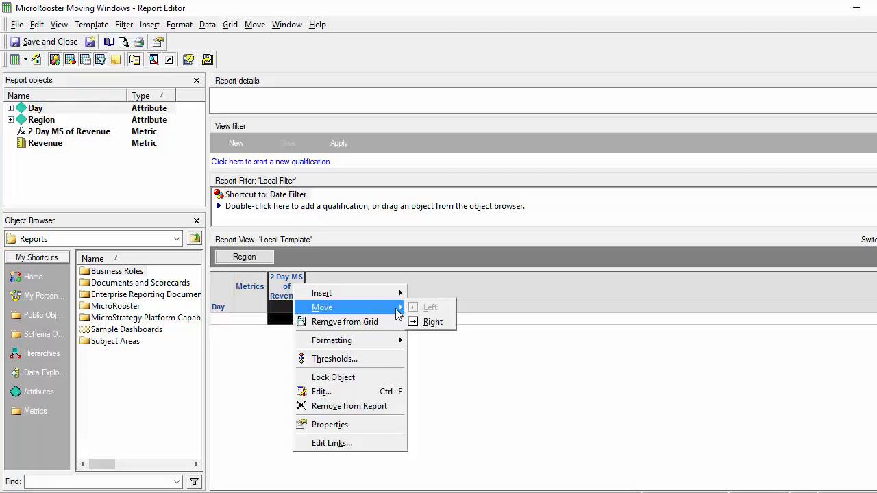
left_click(432, 322)
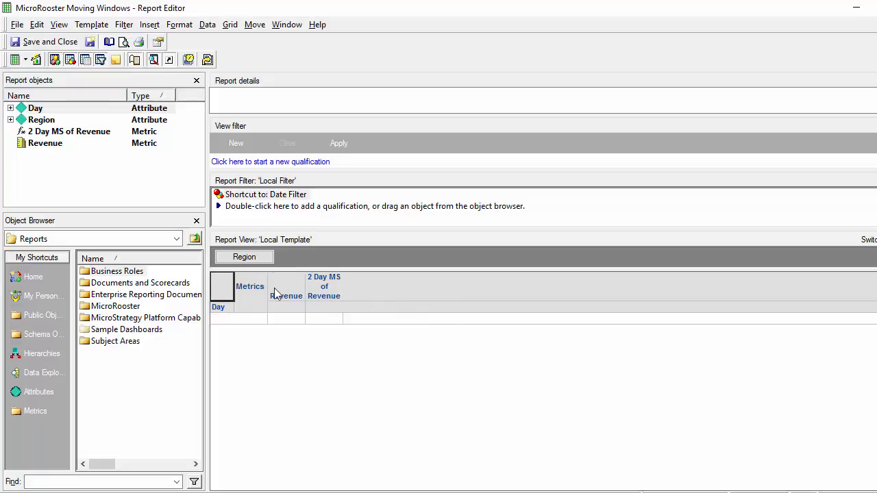
left_click(15, 60)
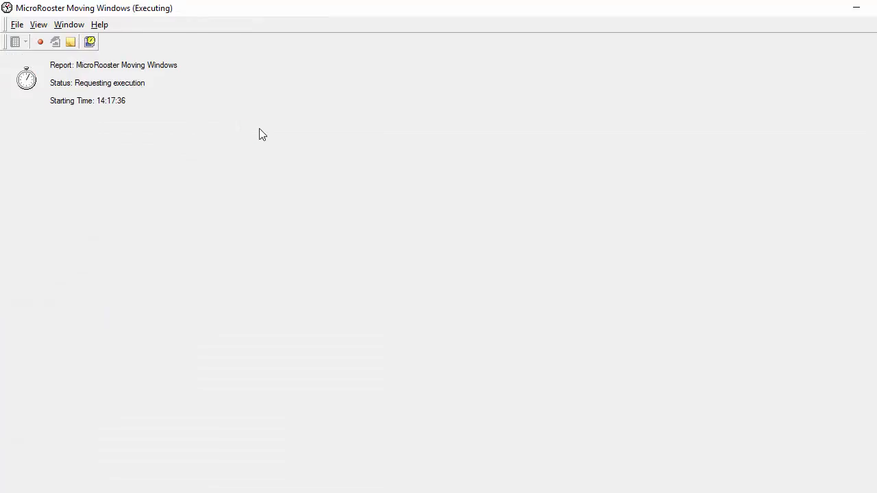
Compare the 2 Day MS of Revenue values with the daily Revenue values for the first week of October in the Central region.
left_click(345, 189)
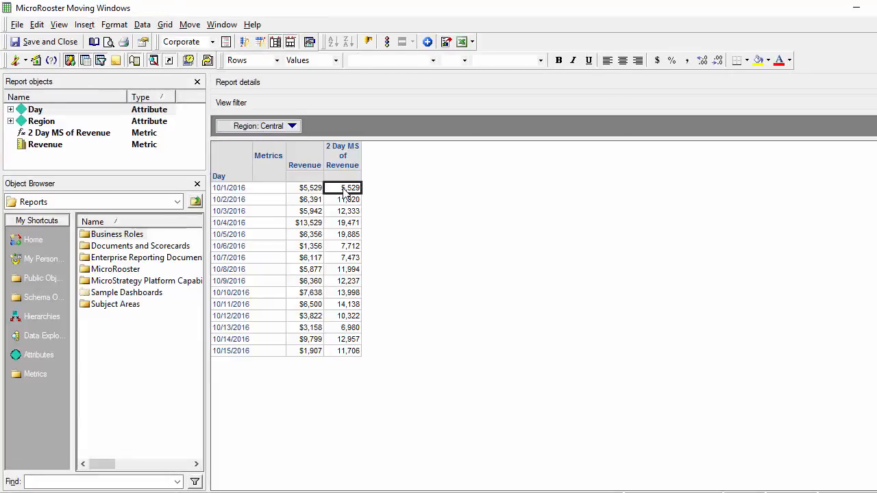
left_click(306, 191)
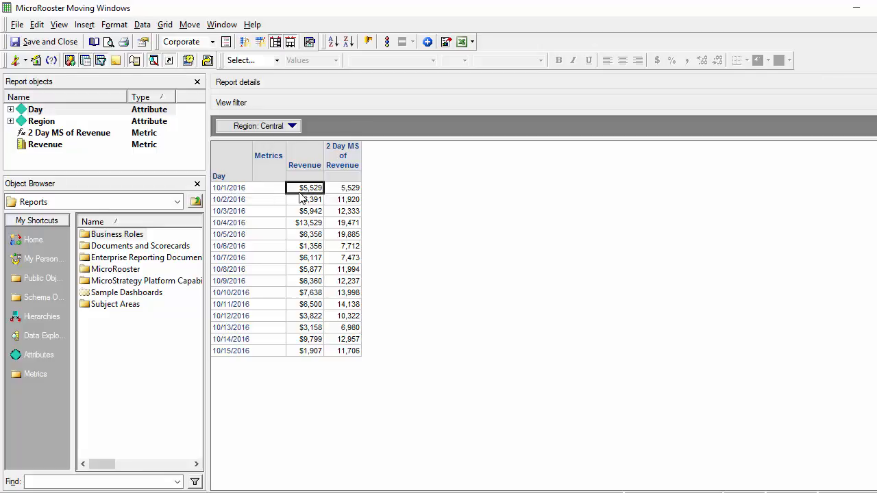
left_click(305, 200)
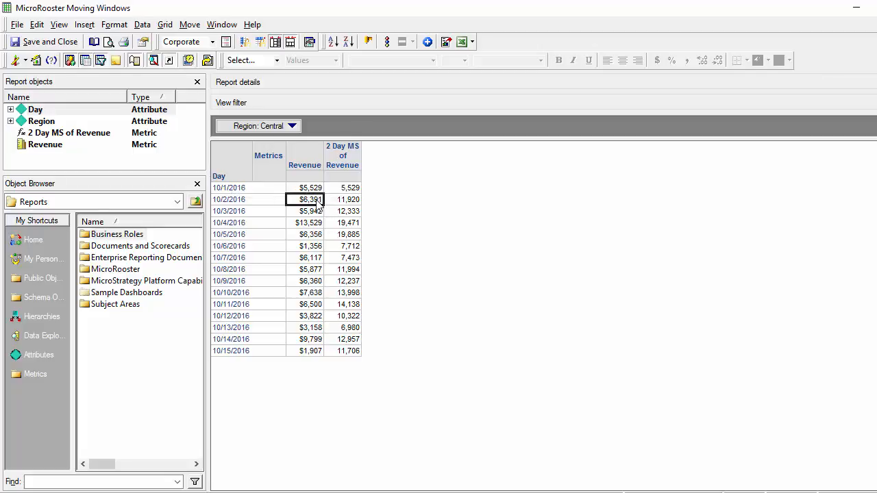
left_click(341, 200)
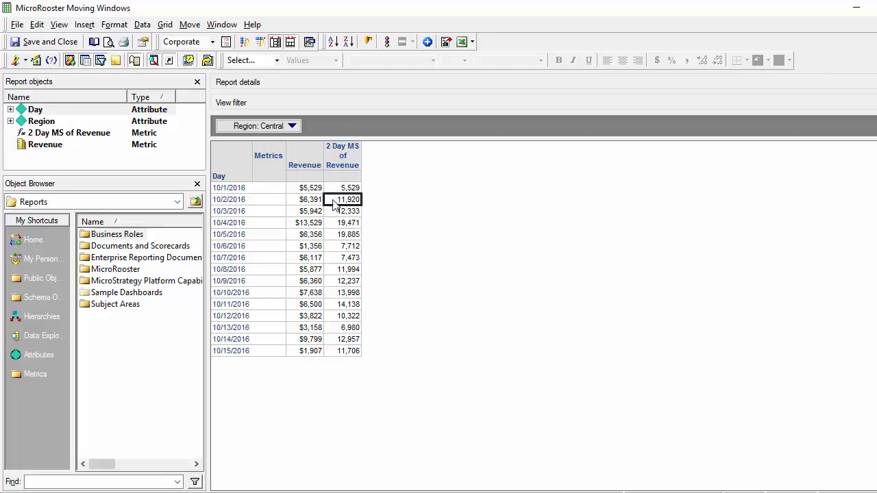
left_click(341, 212)
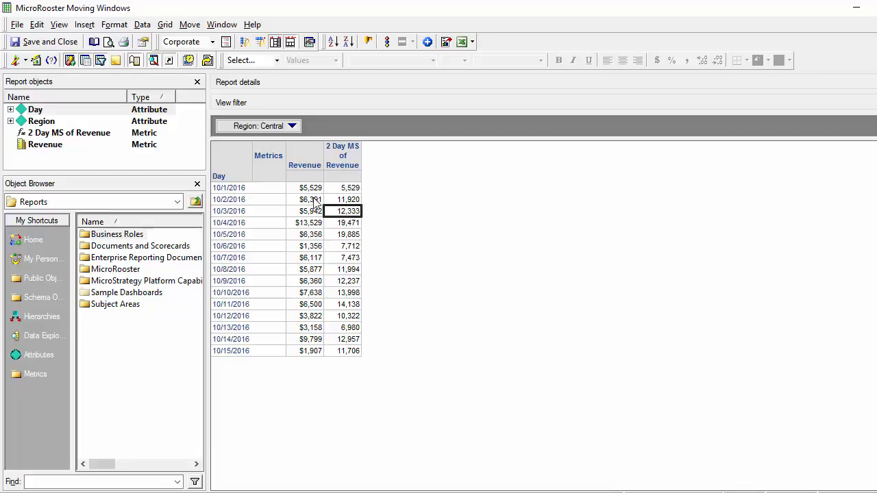
left_click_drag(314, 200, 312, 259)
left_click(342, 223)
left_click(341, 235)
left_click(342, 245)
left_click(343, 258)
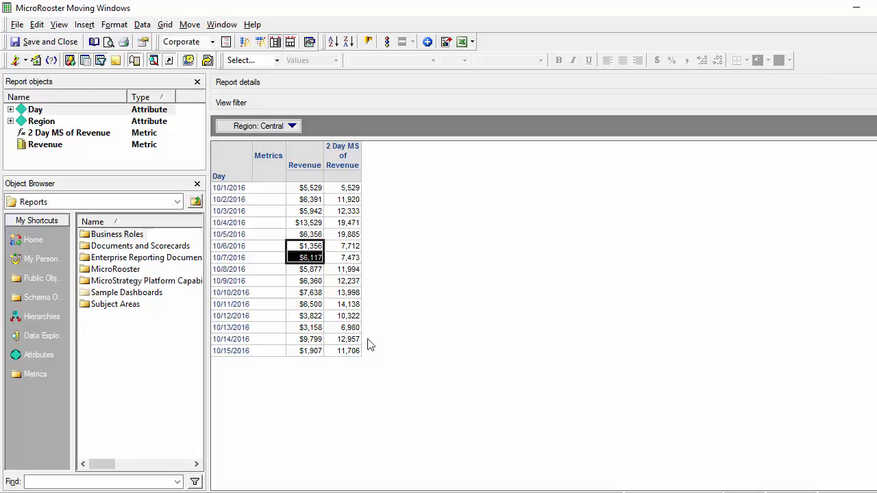
left_click(294, 223)
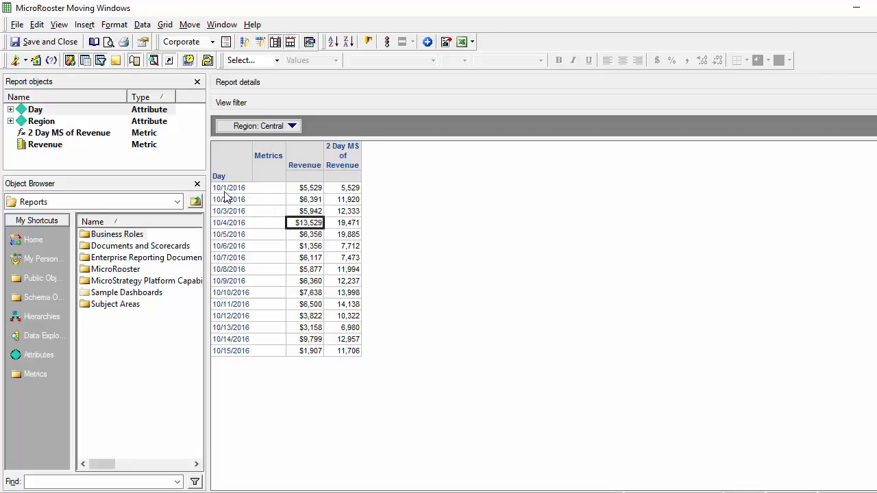
Compare the 2 Day MS of Revenue values for 10/1/2016 and 10/2/2016 with the daily Revenue.
left_click_drag(224, 193, 345, 194)
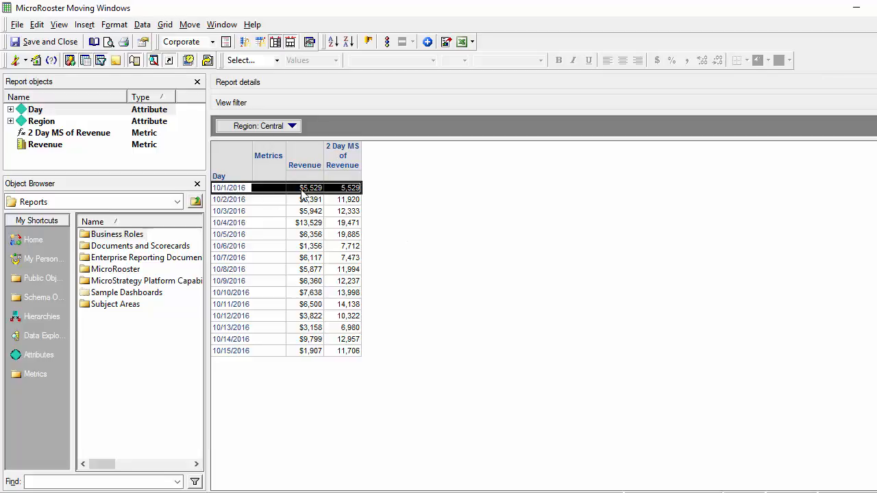
left_click(348, 199)
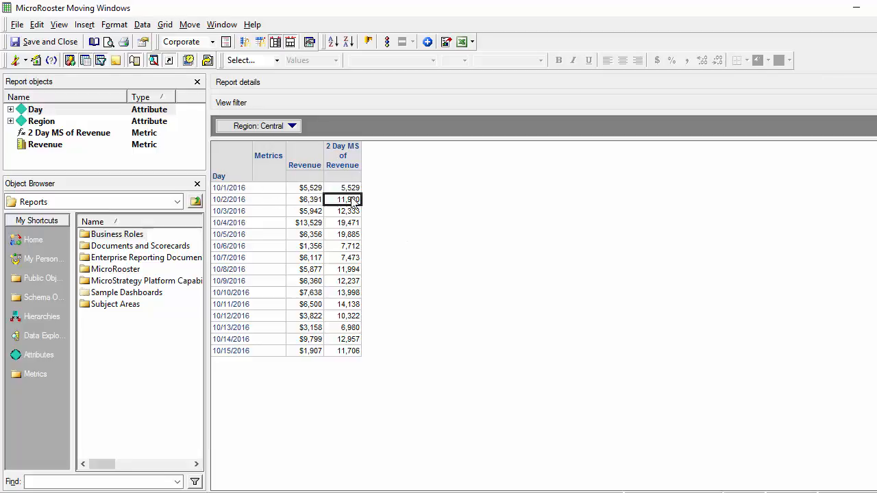
left_click(348, 188)
Examine the Day date range in the where clause of the report's SQL, and return to the grid.
left_click(31, 60)
left_click(48, 132)
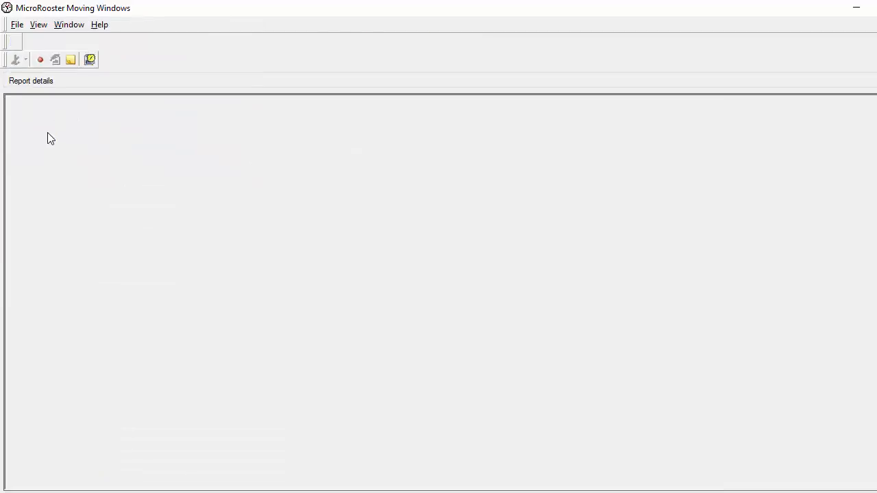
scroll(192, 279, "down", 9)
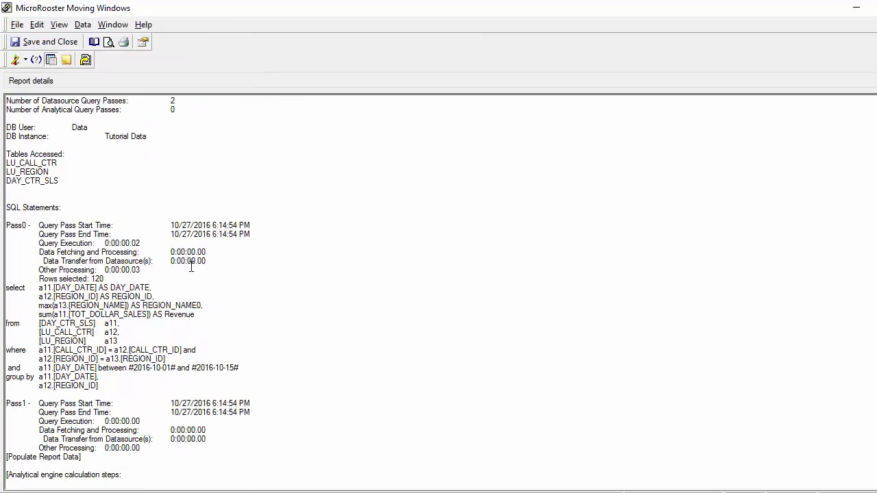
left_click_drag(130, 368, 242, 370)
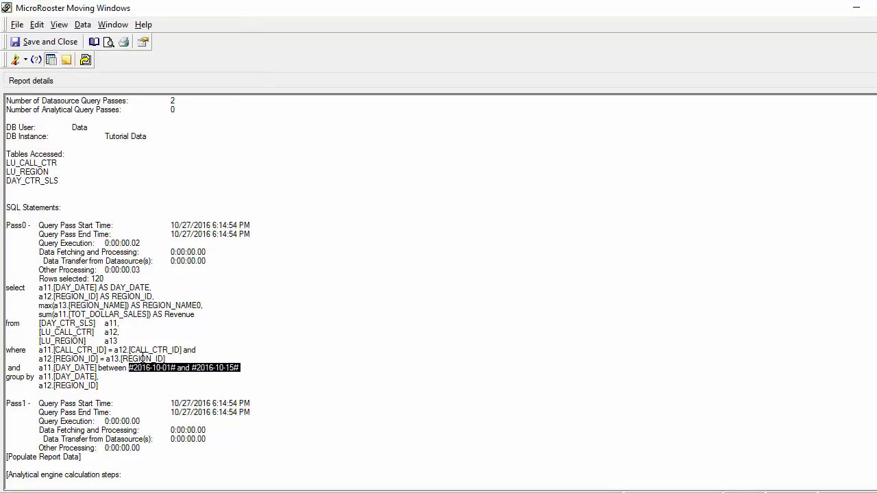
left_click(24, 61)
left_click(38, 87)
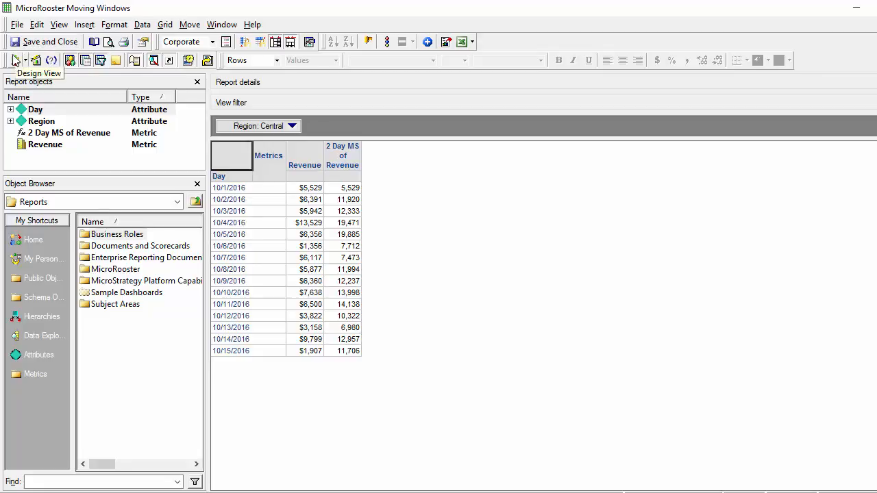
Save the report as Prompted for filter and template, with the current prompt answers as the defaults.
left_click(17, 24)
left_click(31, 73)
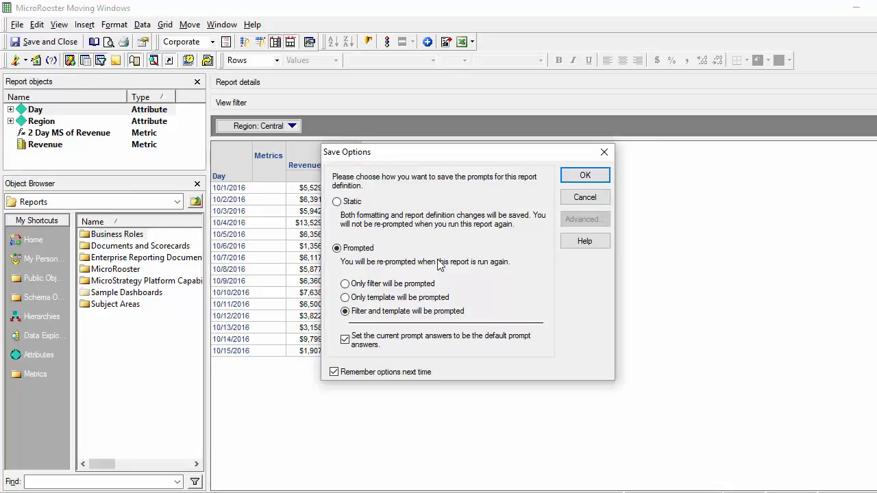
left_click(572, 177)
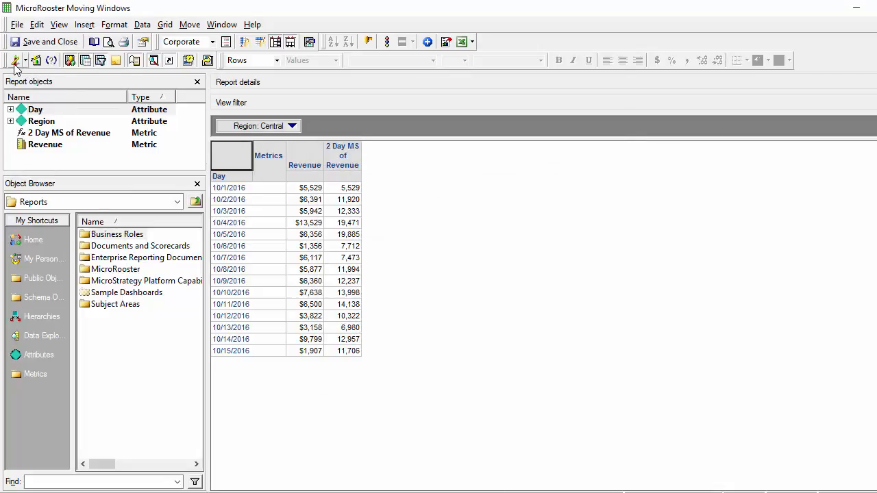
In the report design, replace Date Filter in the report filter with Valid Date Filter from the MicroRooster folder.
left_click(15, 61)
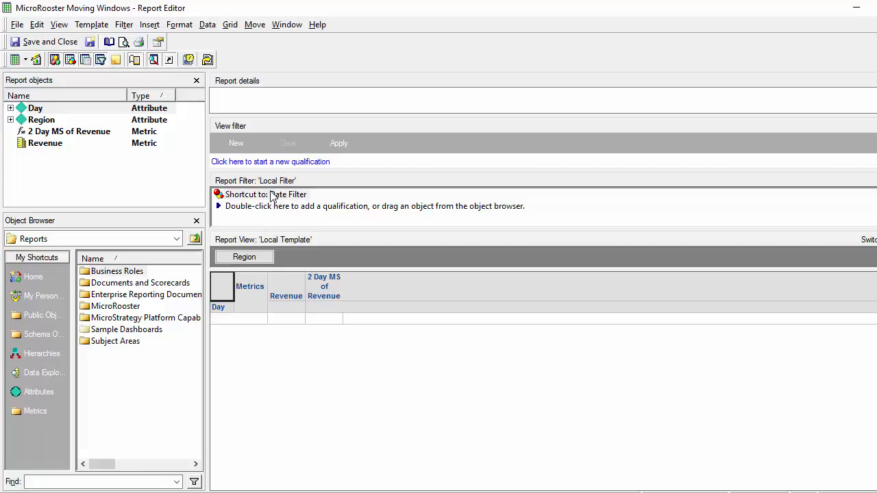
left_click(272, 197)
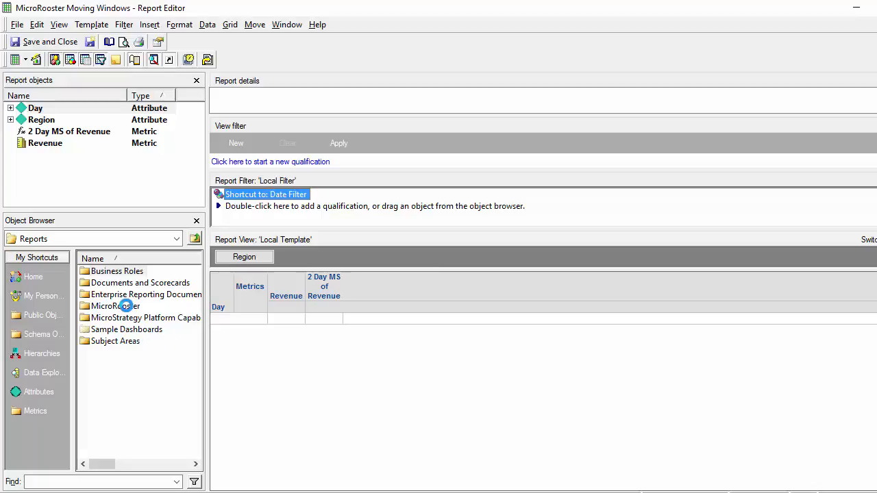
key("Delete")
double_click(126, 306)
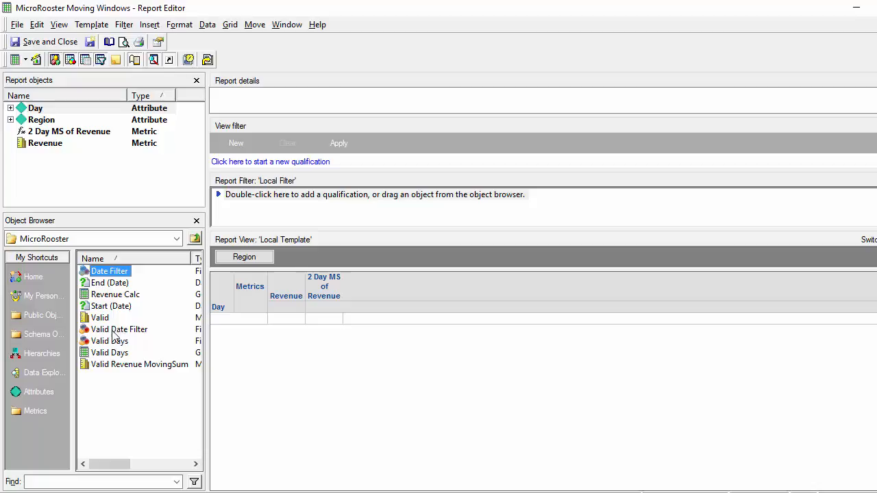
left_click(114, 331)
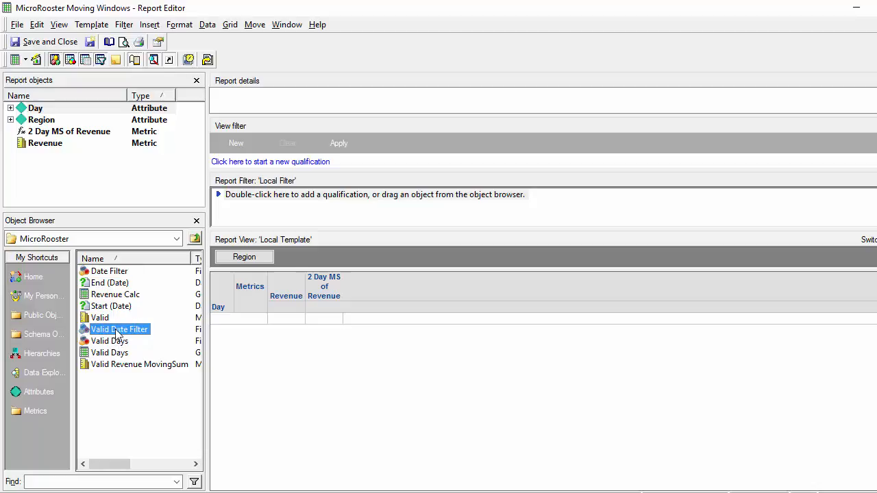
left_click_drag(102, 334, 229, 197)
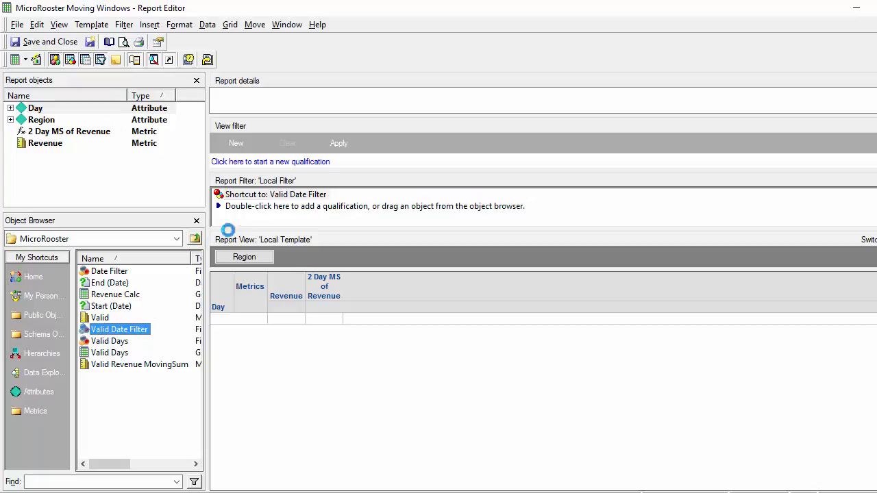
left_click(195, 238)
Inspect the Valid Date Filter definition in the report, and open its Day qualification from the MicroRooster folder in MicroStrategy Developer.
double_click(260, 195)
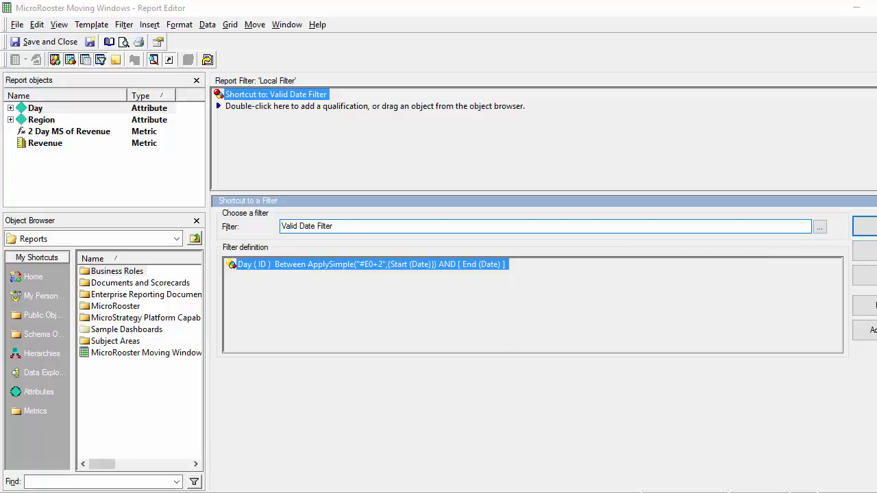
mouse_move(236, 488)
left_click(148, 487)
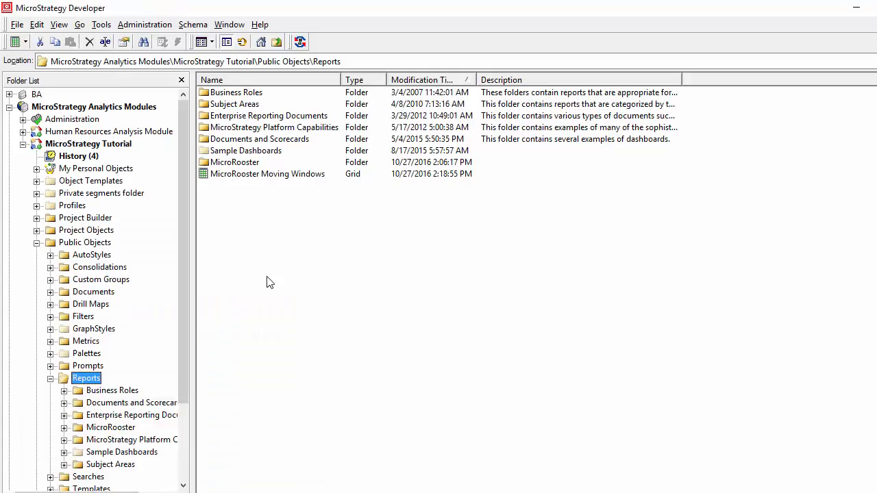
double_click(229, 163)
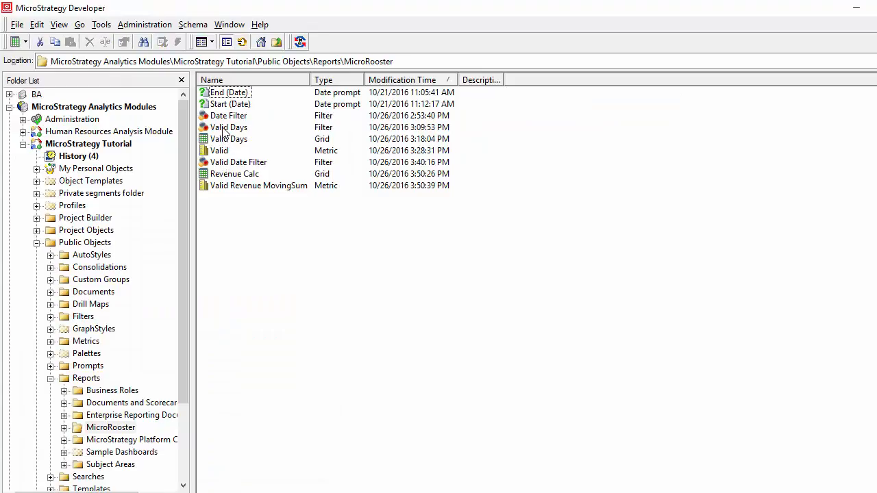
double_click(236, 162)
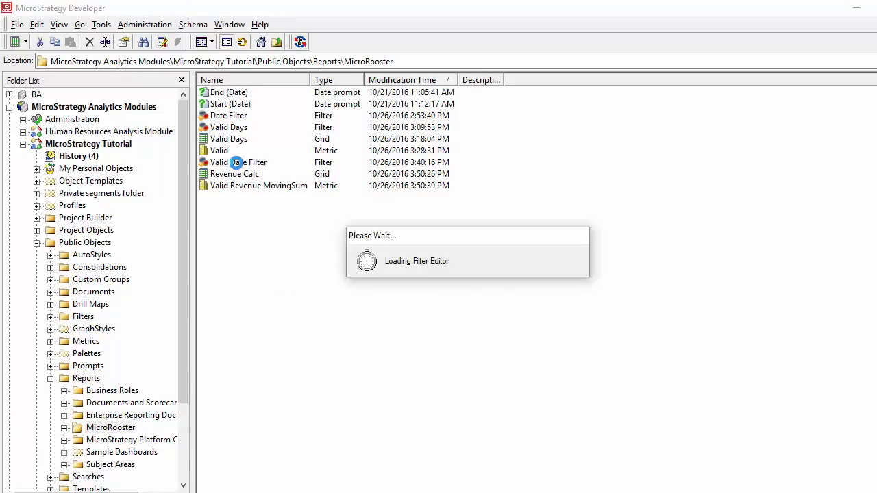
left_click(468, 136)
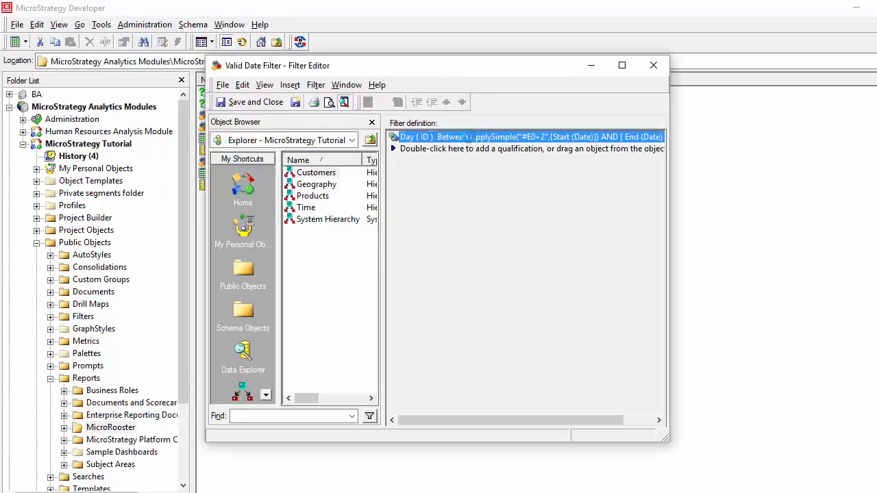
double_click(468, 136)
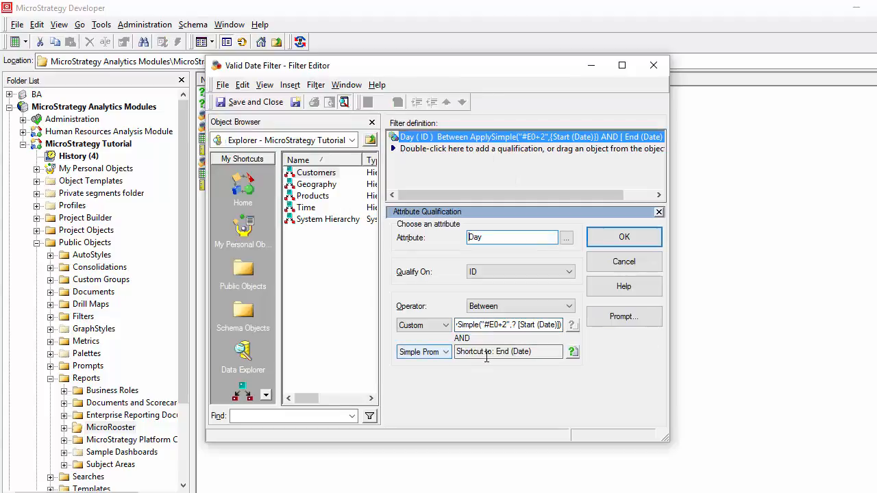
Copy the custom expression ApplySimple("#E0+2",? [Start (Date)]) into a new Microsoft Word document and examine its parts.
left_click(480, 322)
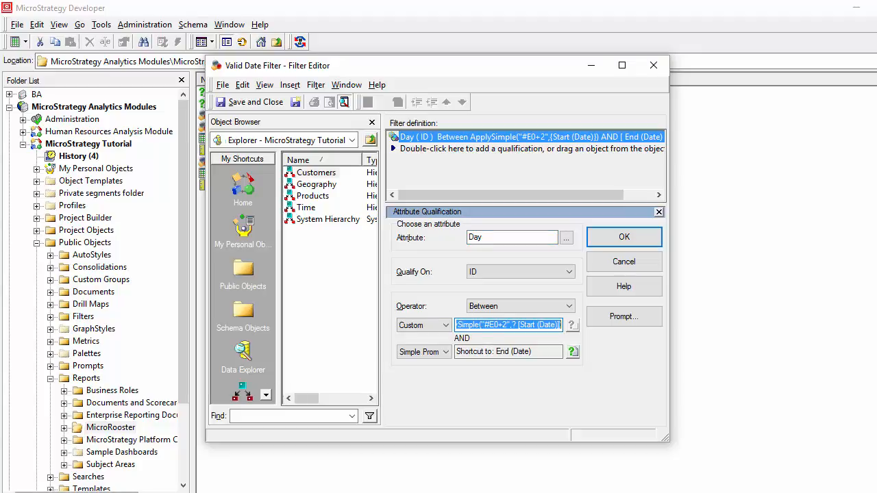
left_click(17, 492)
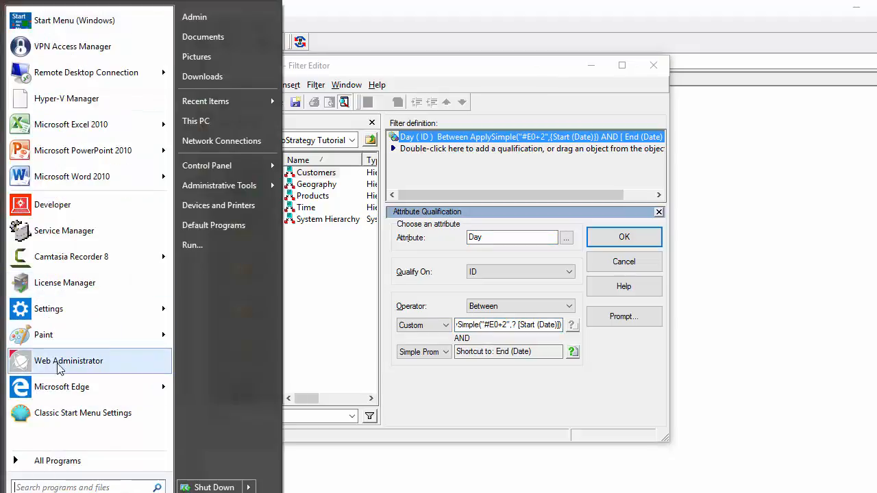
left_click(72, 177)
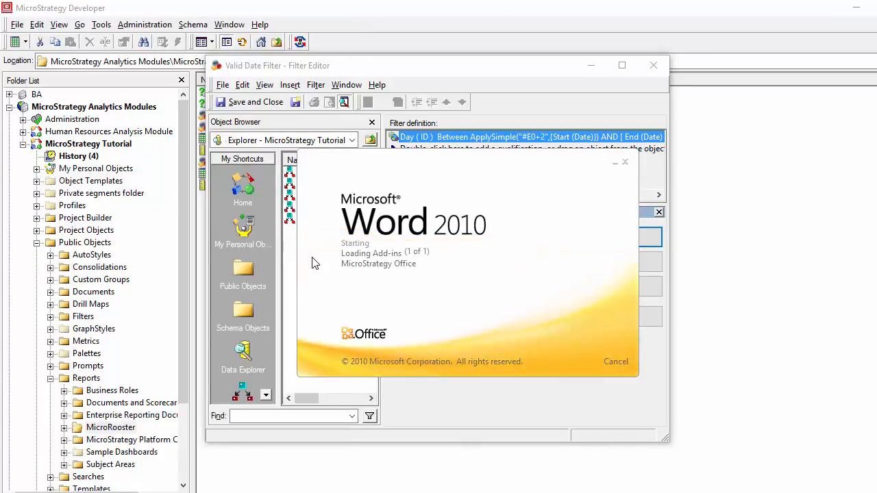
type("ApplySimple(\"#E0+2\",? [Start(Date)])")
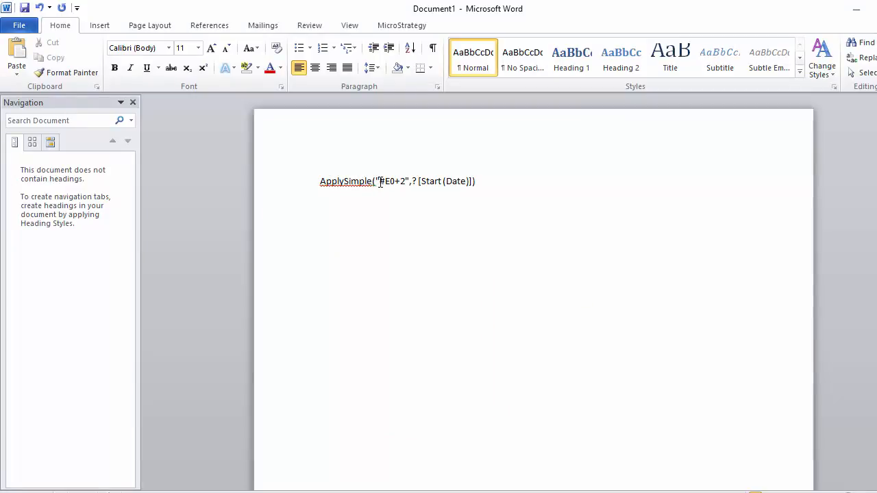
left_click_drag(381, 181, 471, 184)
left_click(471, 185)
left_click_drag(395, 181, 405, 181)
left_click_drag(411, 181, 464, 181)
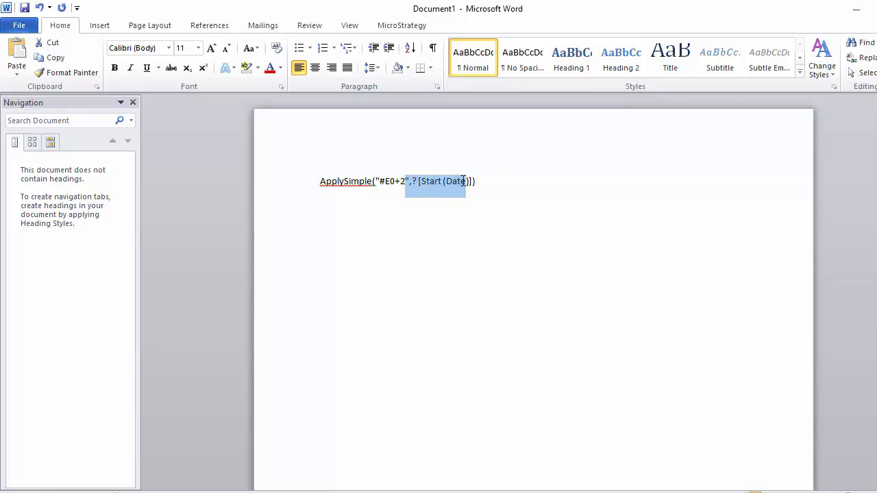
left_click(532, 202)
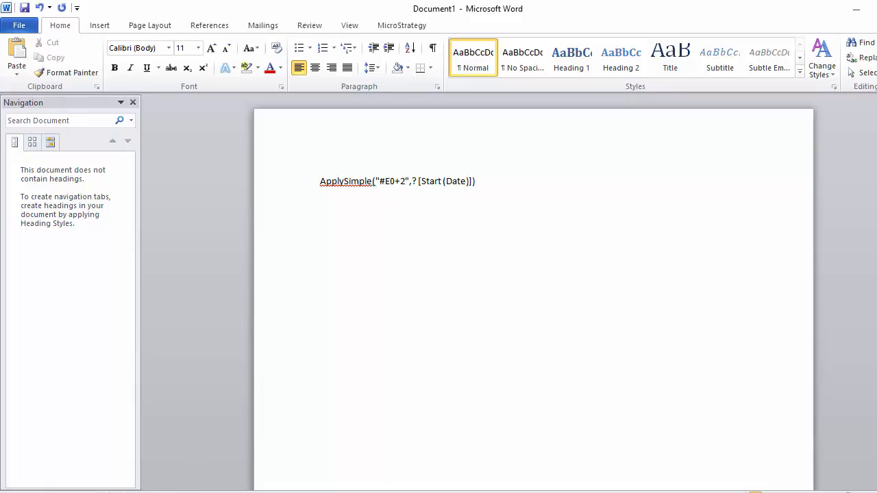
Switch back to MicroStrategy Developer, accept the Day qualification, and save and close Valid Date Filter.
mouse_move(257, 492)
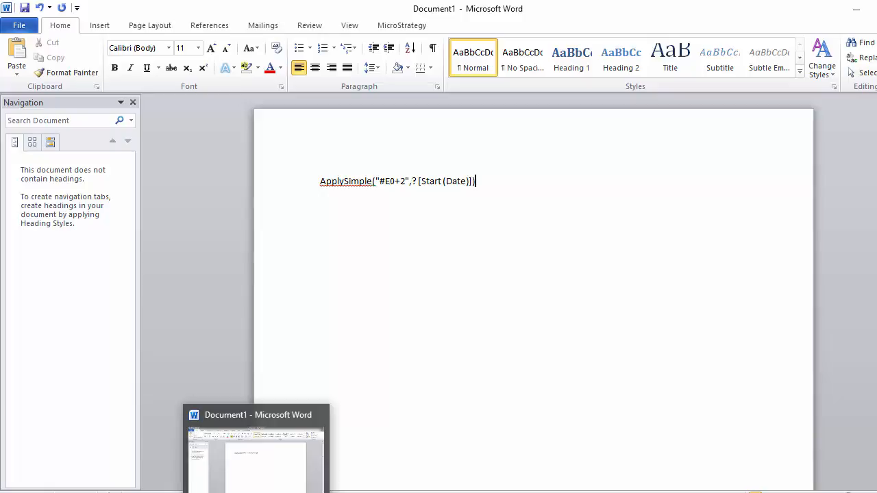
left_click(256, 492)
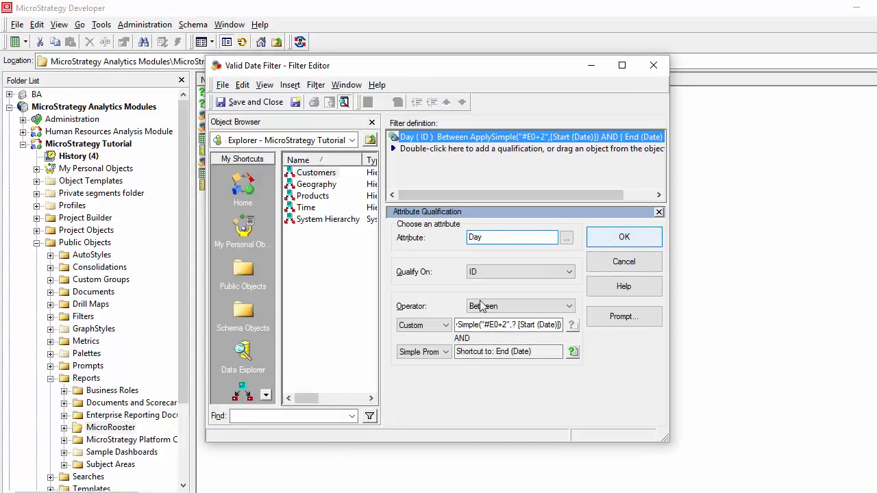
left_click(590, 237)
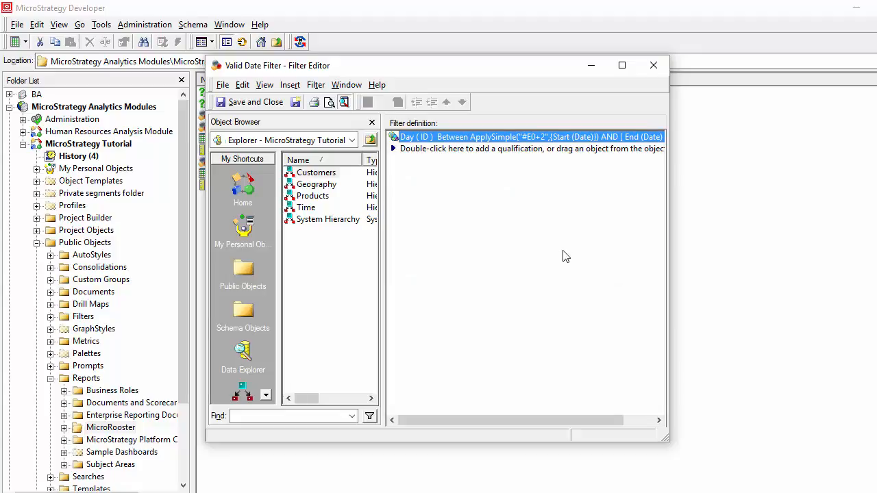
left_click(250, 102)
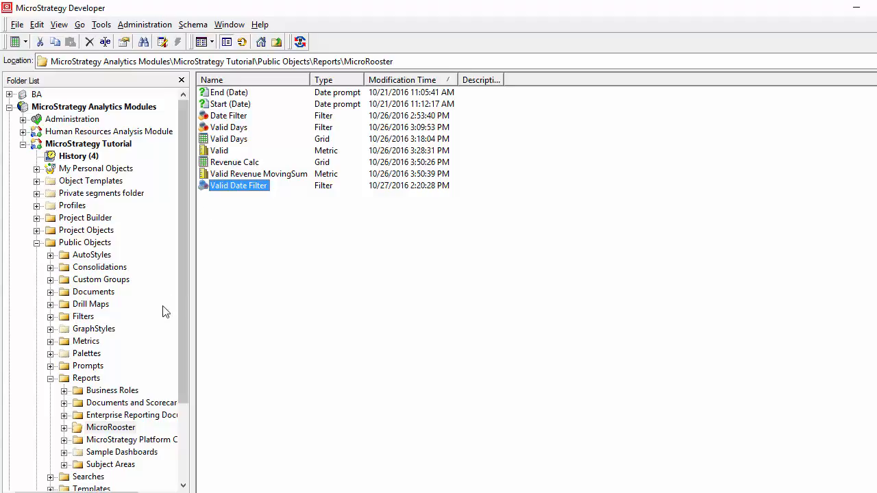
Return to the MicroRooster Moving Windows report, cancel the filter shortcut editing, and run the report.
left_click(97, 378)
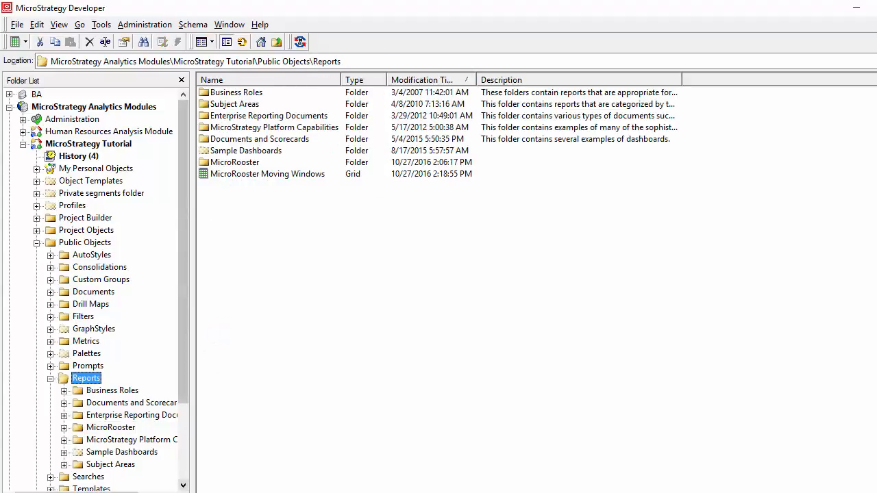
left_click(212, 471)
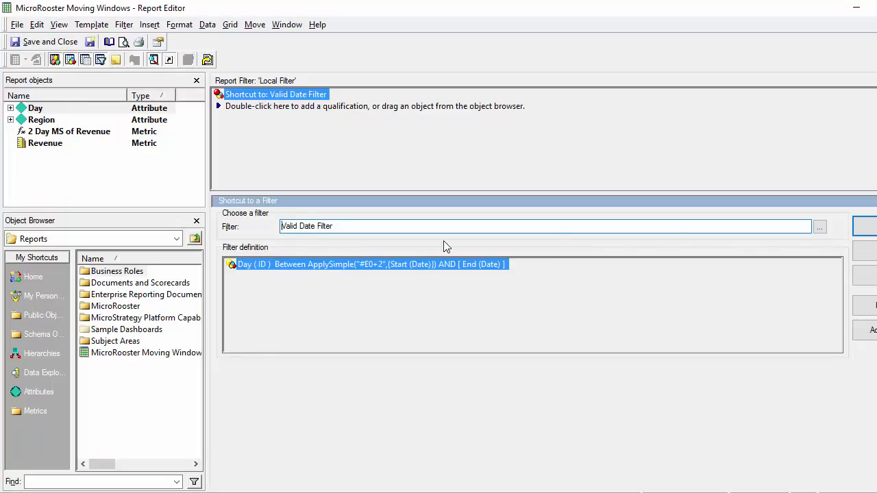
left_click(867, 251)
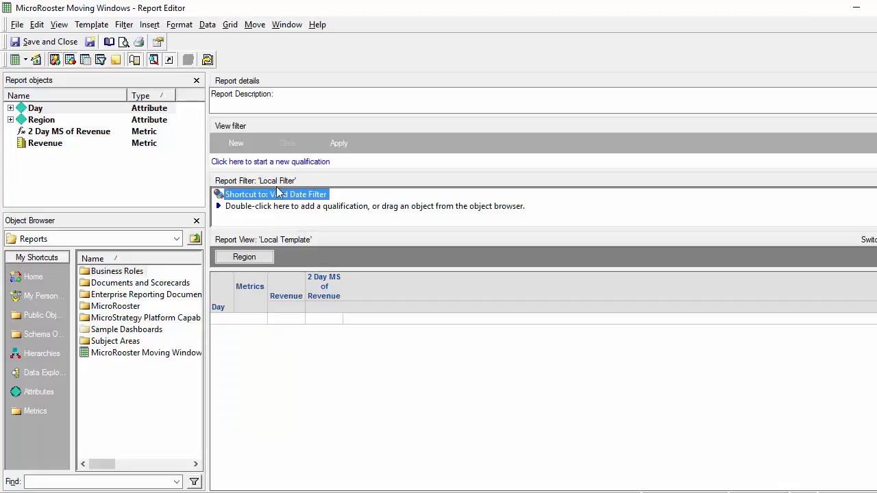
left_click(15, 60)
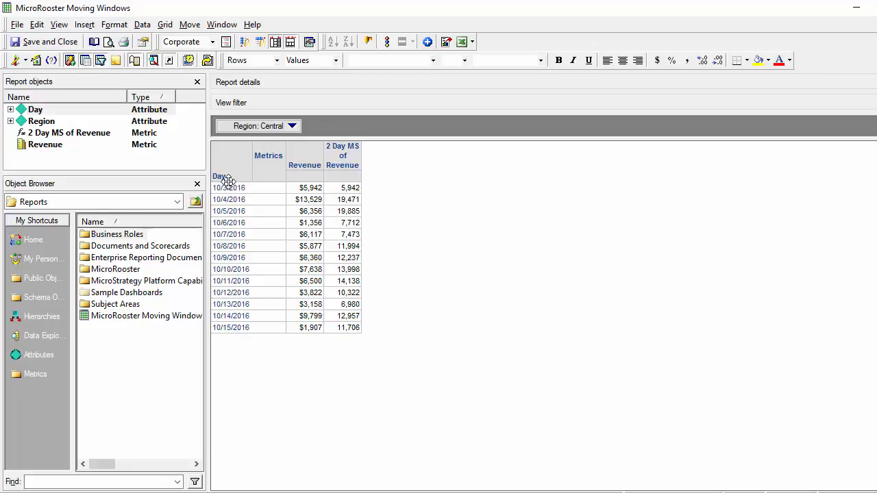
Check the 2 Day MS of Revenue values for 10/3/2016 and 10/4/2016 against Revenue in the filtered report.
left_click(346, 189)
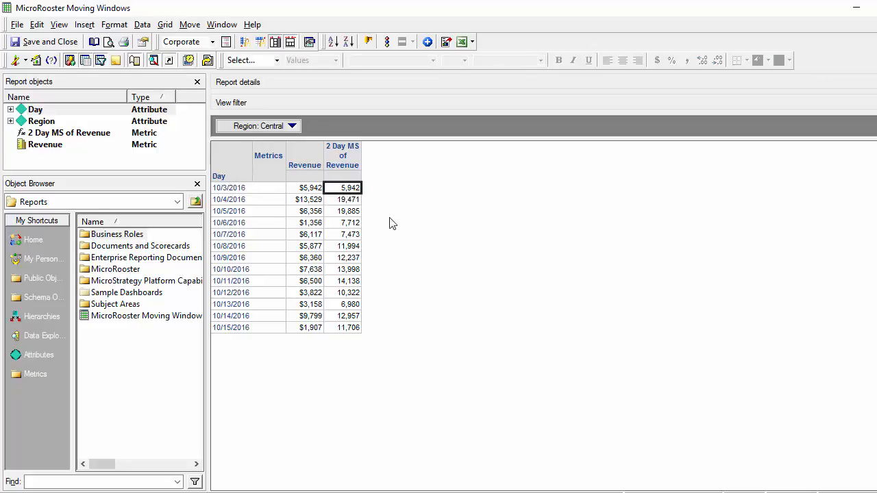
left_click(315, 200)
left_click(347, 200)
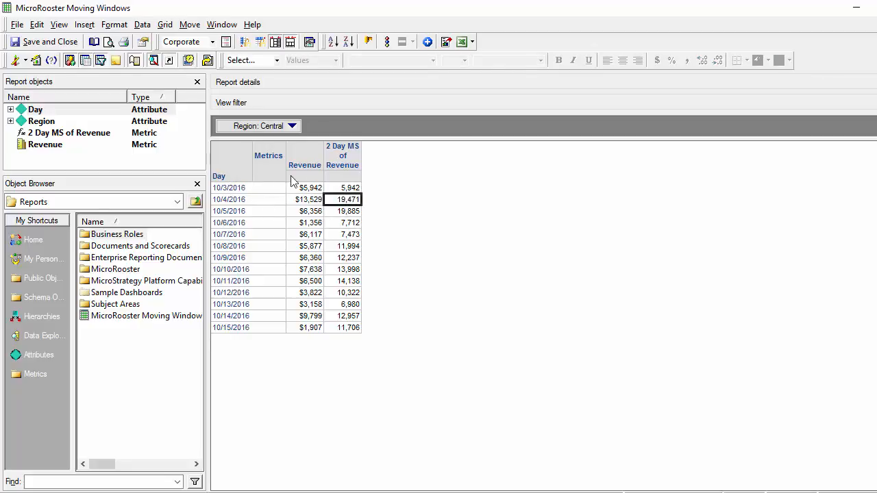
Return to the report's design, remove the Valid Date Filter shortcut from the report filter, and open the MicroRooster folder.
left_click(347, 189)
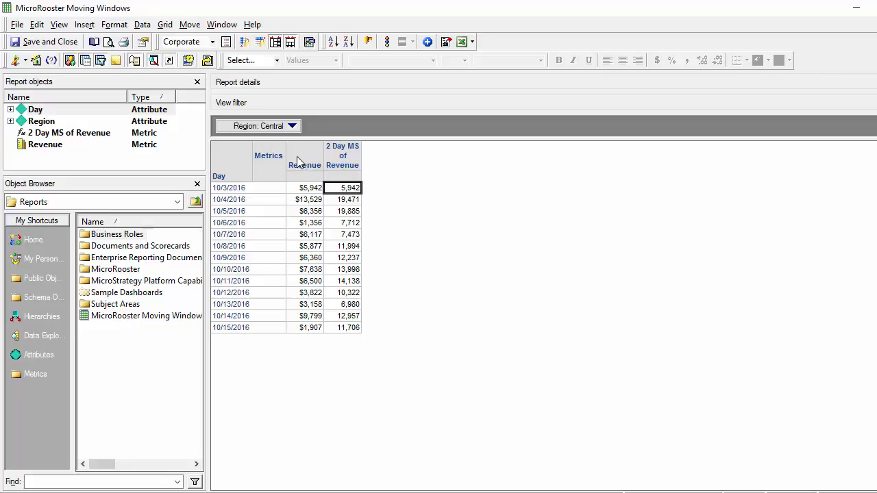
left_click(15, 61)
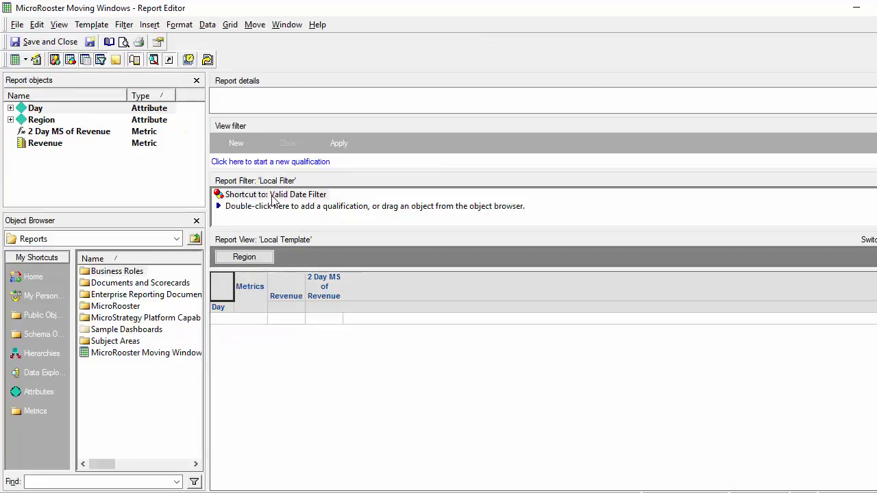
left_click_drag(271, 195, 147, 376)
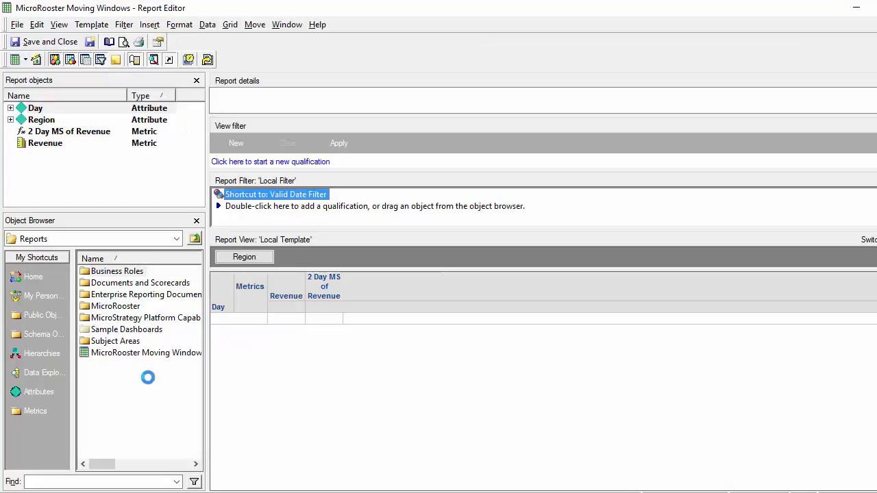
double_click(129, 309)
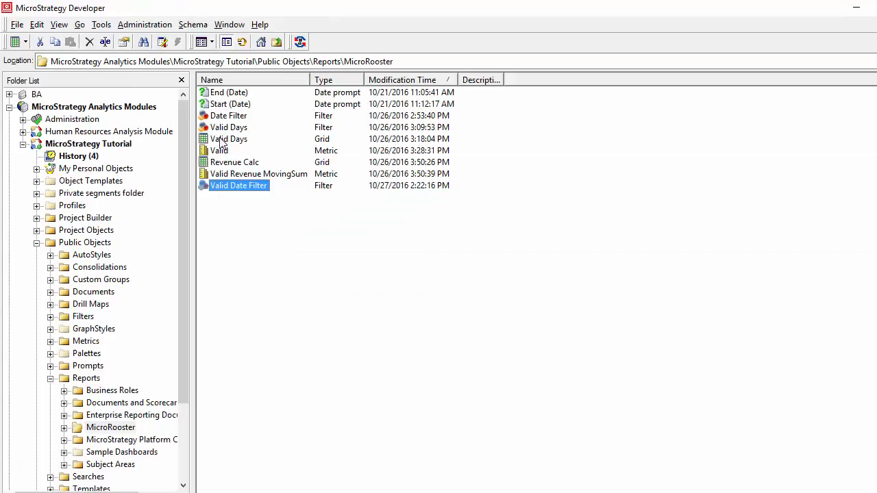
Open the Valid Days filter from the MicroRooster folder, examine its report-based definition, and close it.
left_click(220, 139)
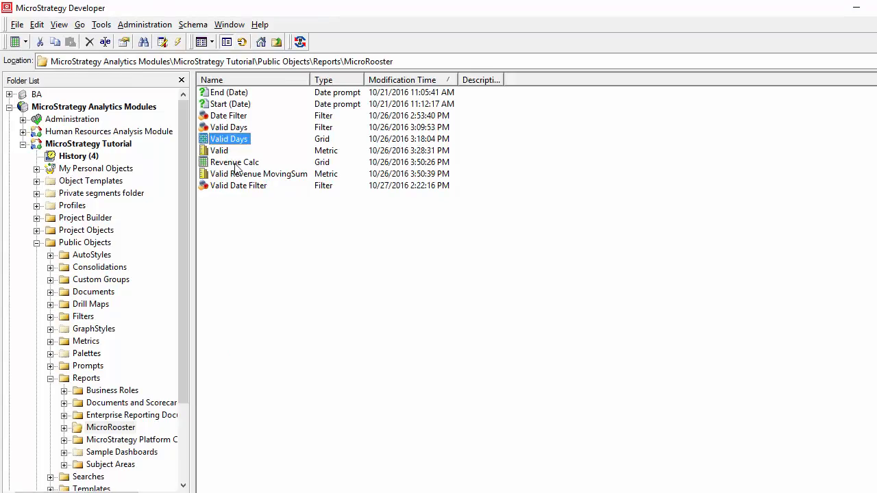
left_click(224, 129)
right_click(224, 133)
left_click(231, 137)
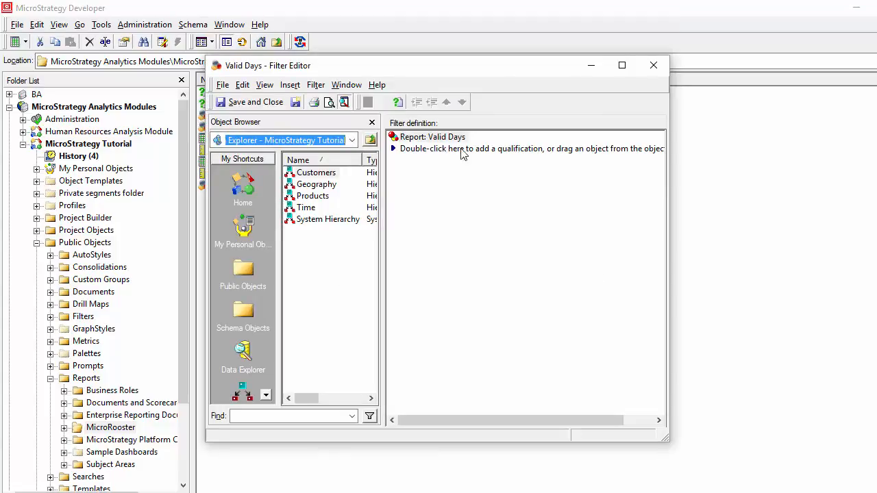
left_click(653, 65)
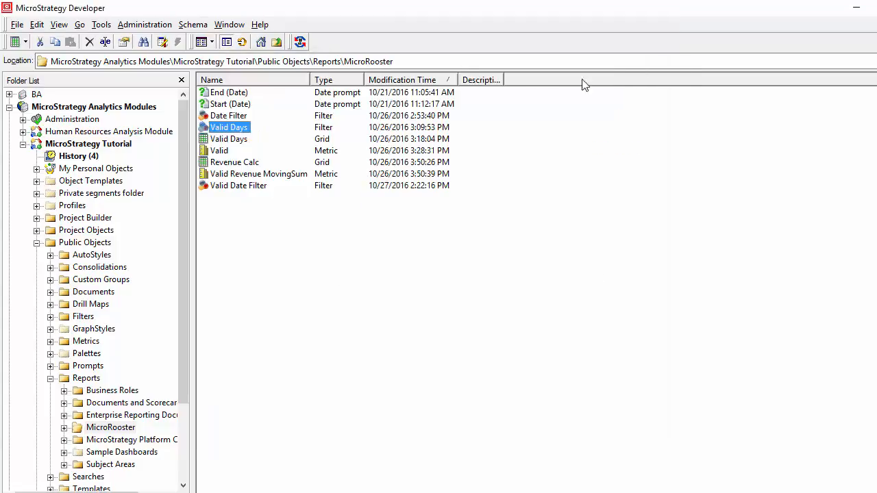
Open the Valid Days report for editing, examine its template and report filter, and close it.
right_click(238, 142)
left_click(307, 223)
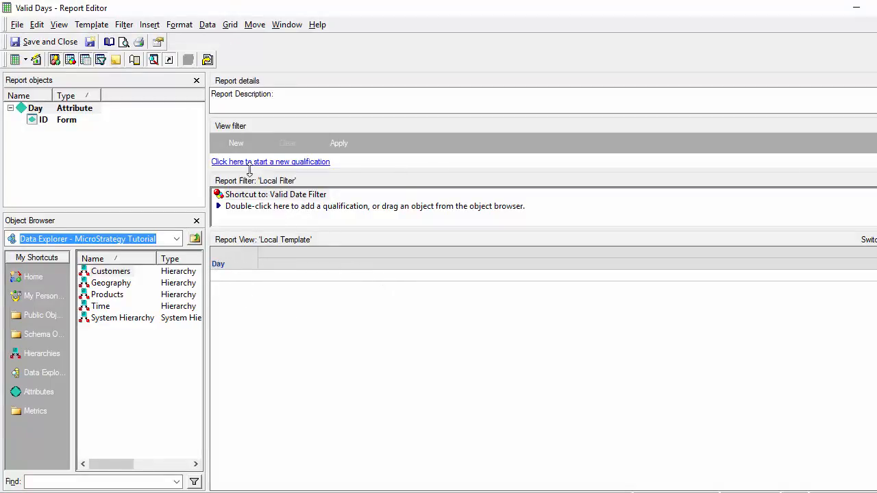
left_click(875, 7)
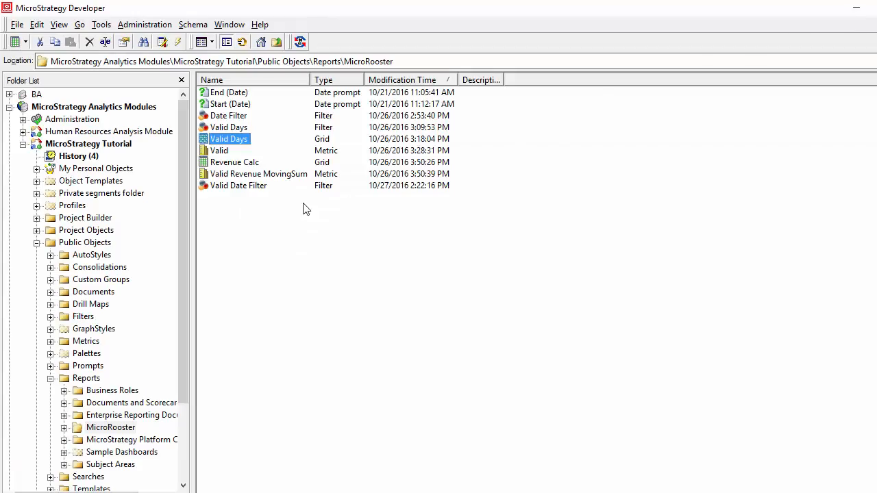
Open the Valid metric for editing and examine its formula, level and condition.
left_click(220, 151)
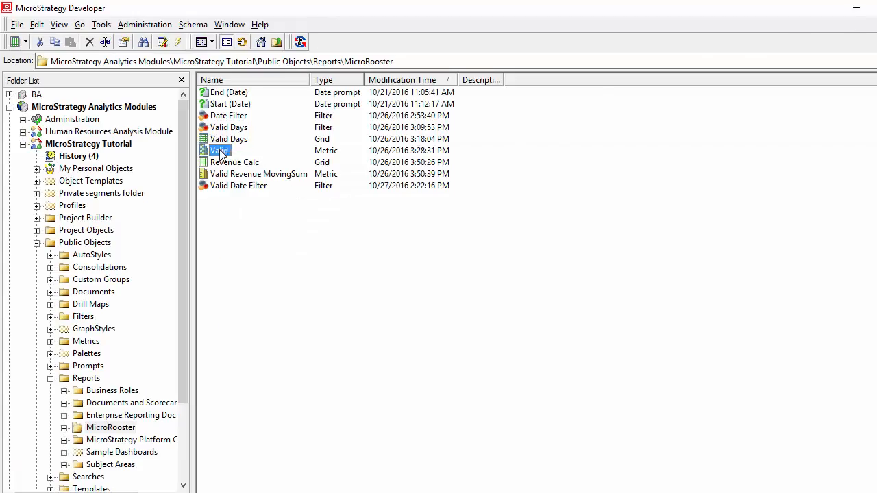
right_click(220, 150)
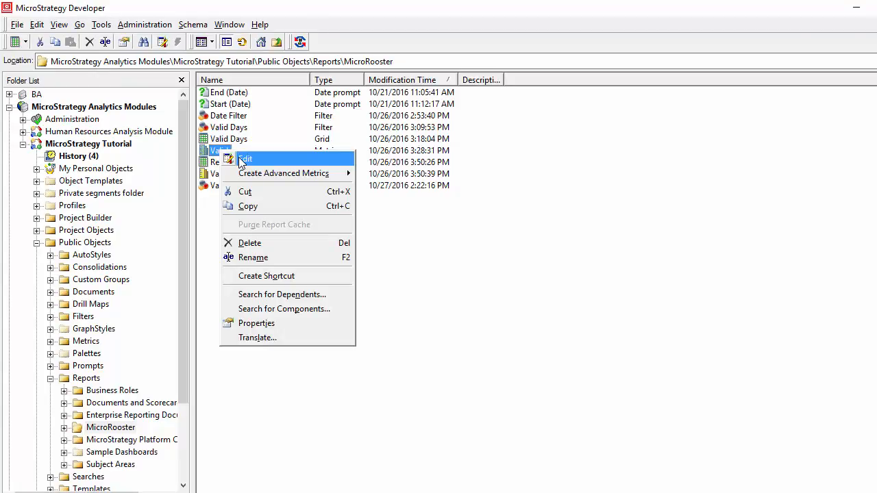
left_click(241, 161)
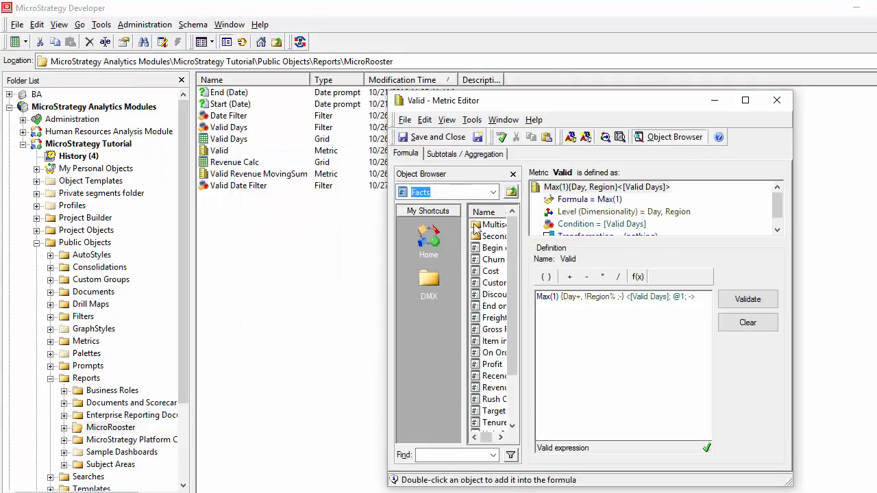
left_click(594, 204)
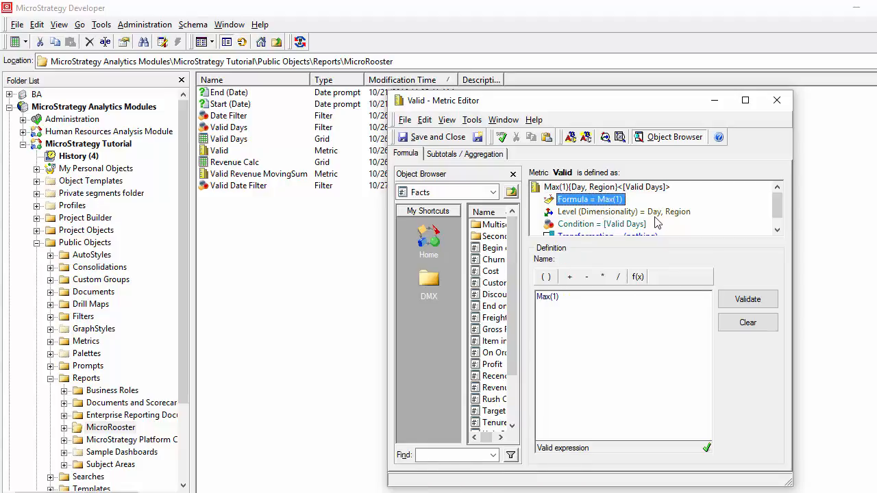
left_click(639, 212)
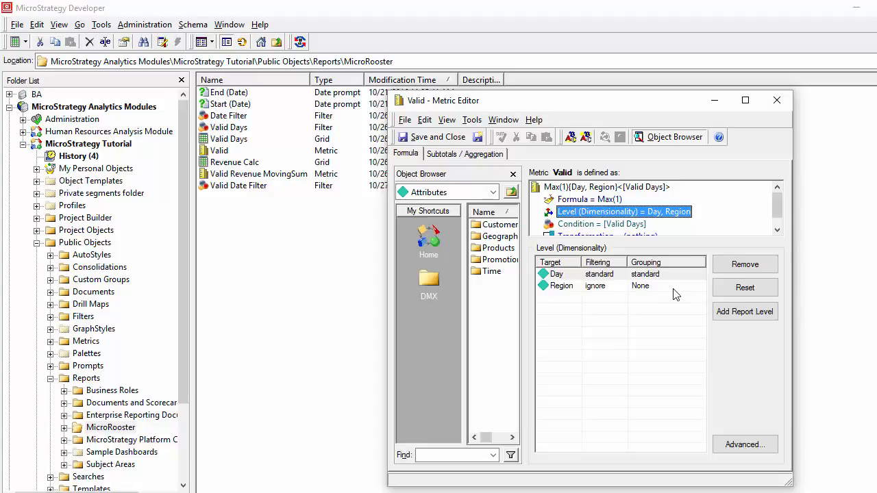
left_click(578, 226)
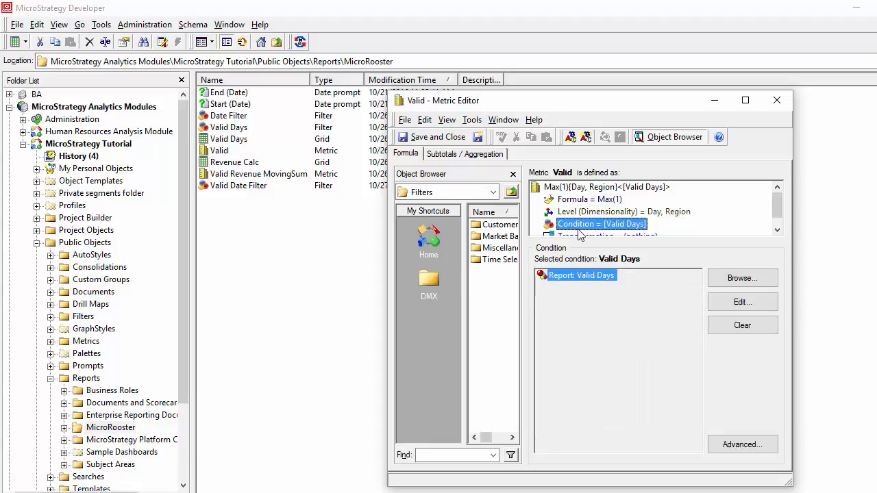
Set the embedding method of the Valid metric's condition to Merge into new, and save and close the metric.
left_click(753, 445)
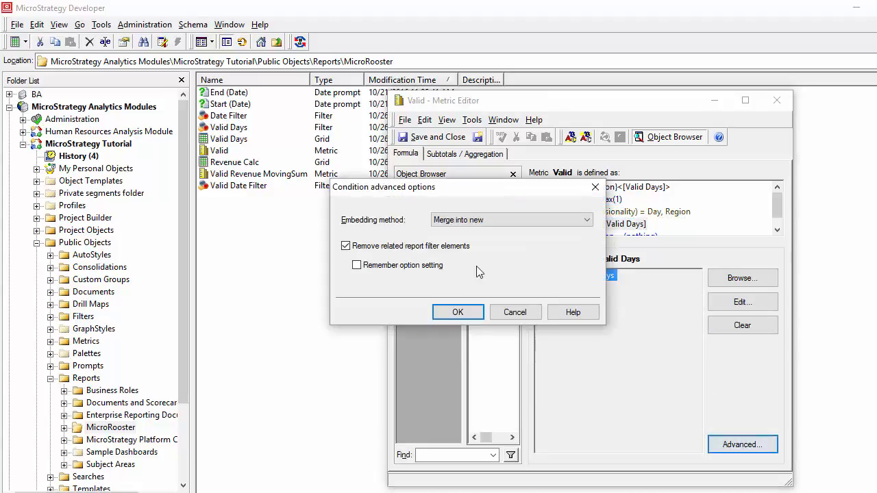
left_click(463, 223)
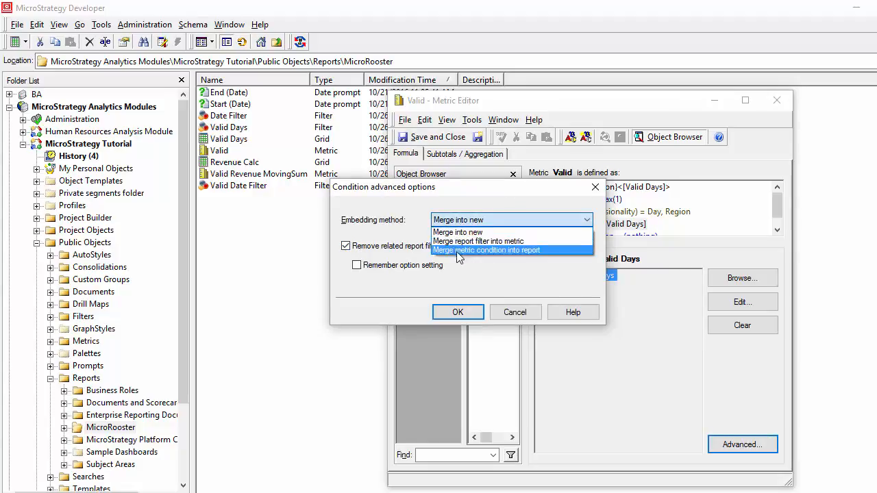
left_click(457, 232)
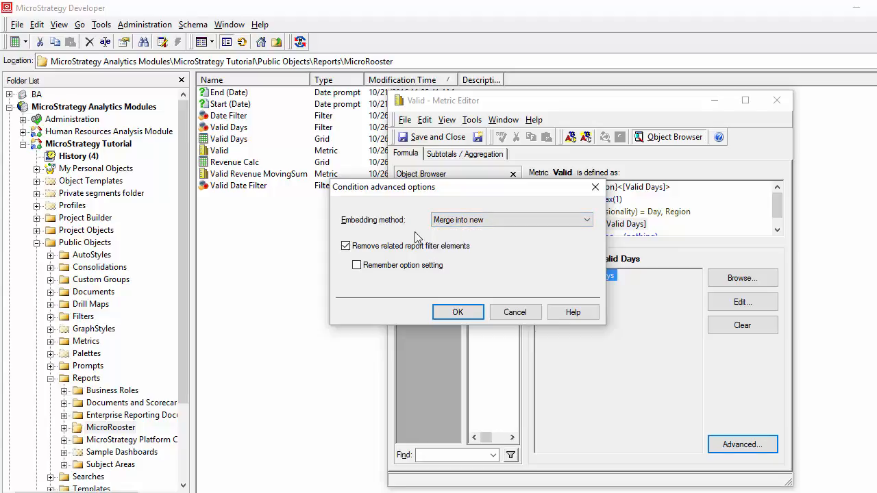
left_click(458, 313)
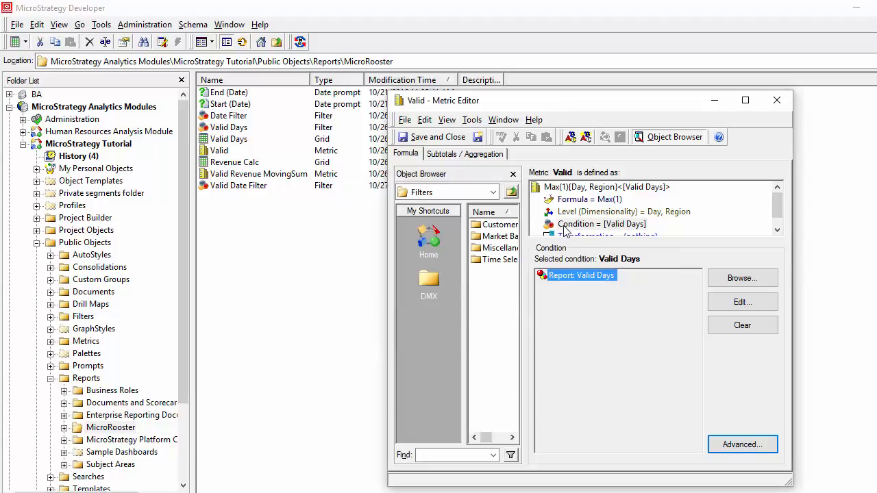
left_click(427, 138)
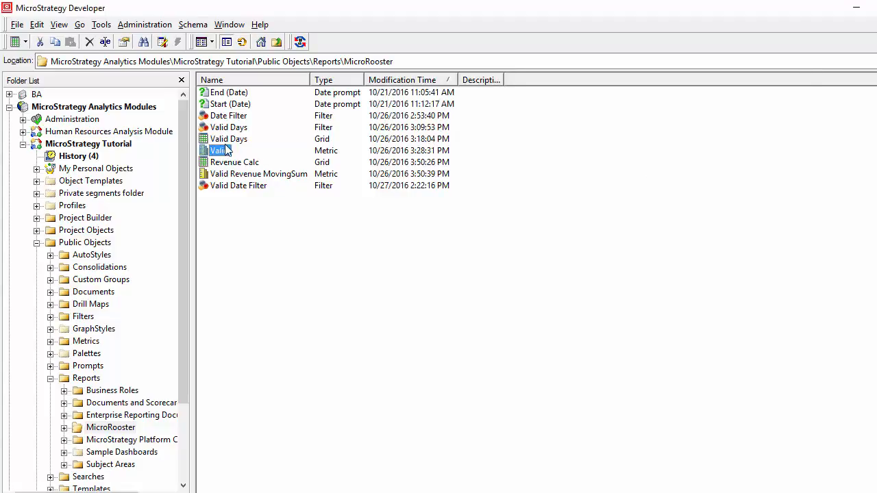
Open the Valid Revenue MovingSum metric in a maximized editor and examine the Valid = 1 test in its IF expression.
right_click(246, 176)
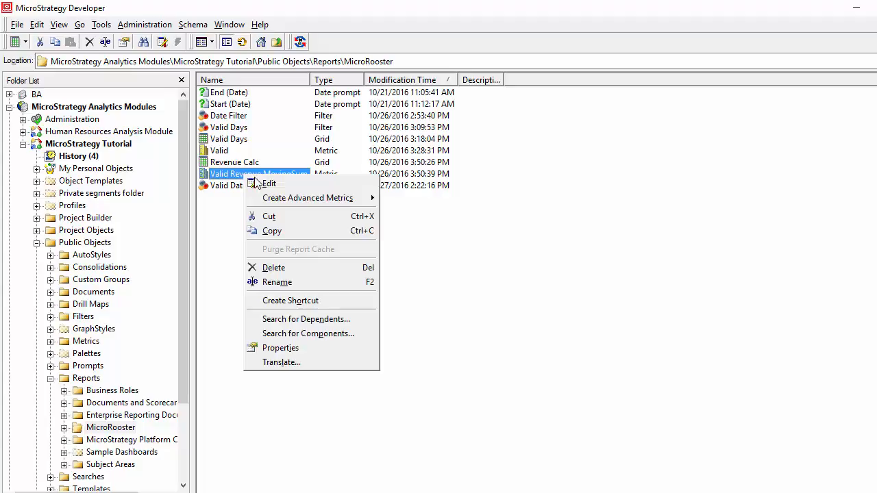
left_click(266, 183)
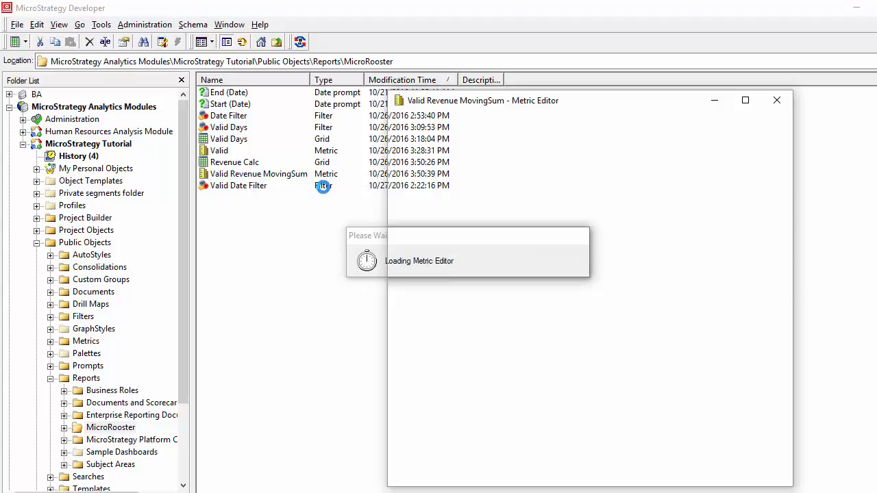
double_click(484, 105)
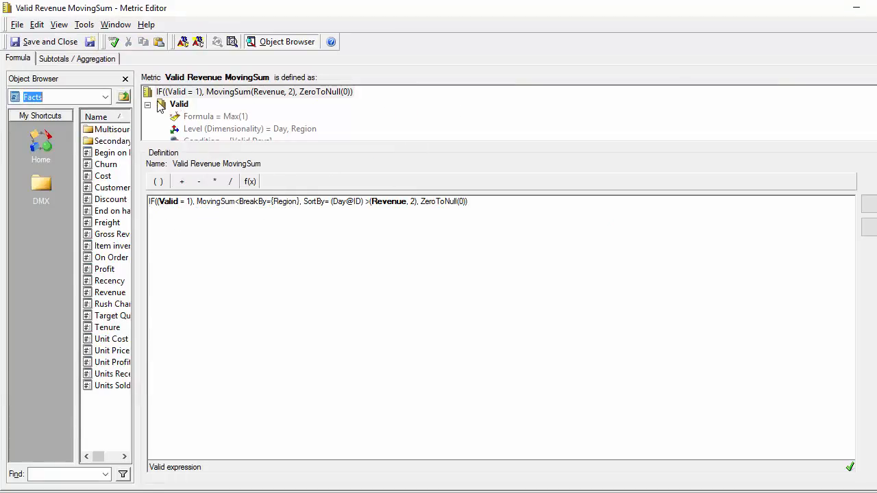
double_click(172, 202)
left_click(186, 202)
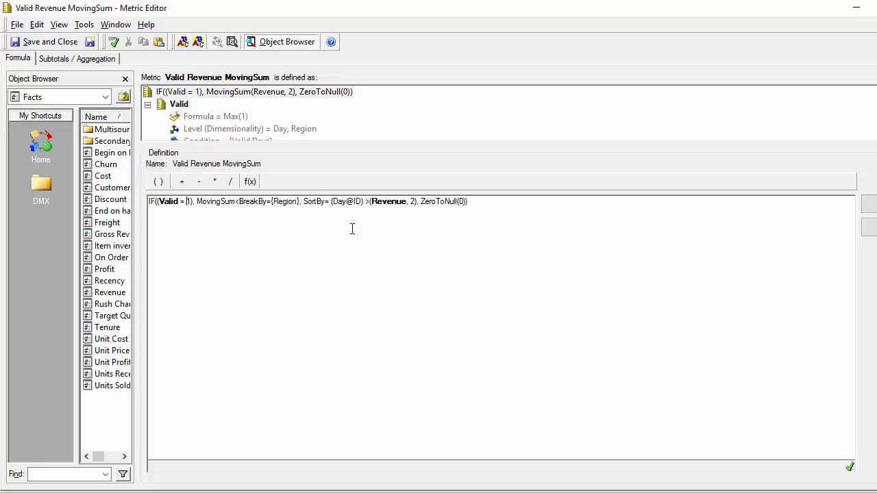
Review the Break By and Sort By parameters of the MovingSum function and close them without changes.
double_click(226, 203)
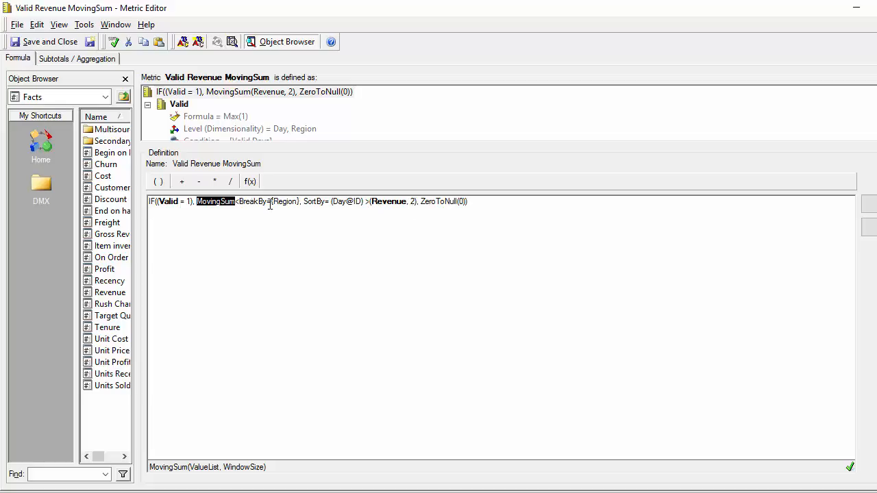
right_click(224, 205)
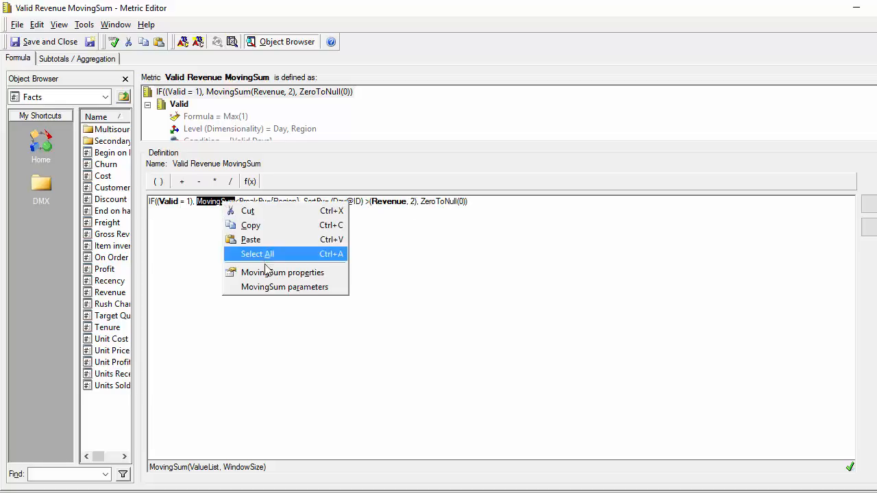
left_click(279, 287)
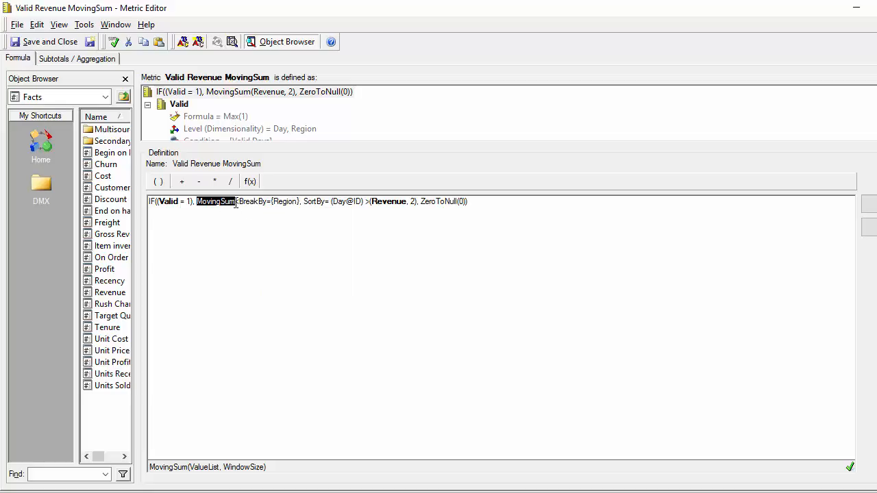
left_click(380, 151)
left_click(411, 152)
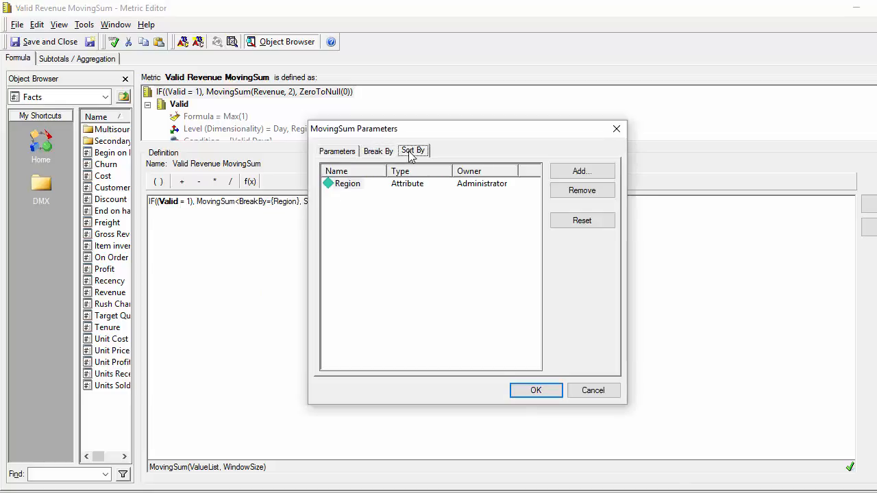
left_click(593, 391)
Examine the SortBy and ZeroToNull(0) parts of the Valid Revenue MovingSum expression.
left_click(439, 201)
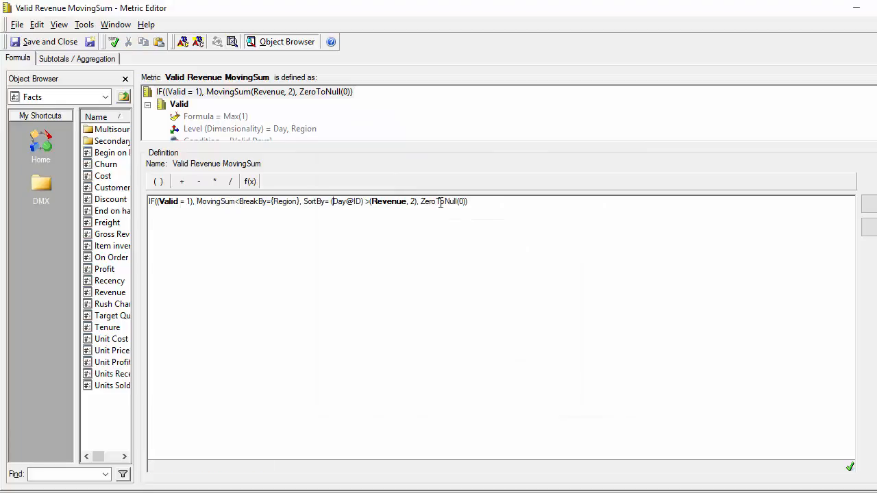
left_click_drag(422, 201, 465, 201)
left_click(331, 201)
left_click_drag(422, 202, 457, 202)
Check the join type of the Valid Revenue MovingSum metric and leave the dialog without changes.
left_click(84, 25)
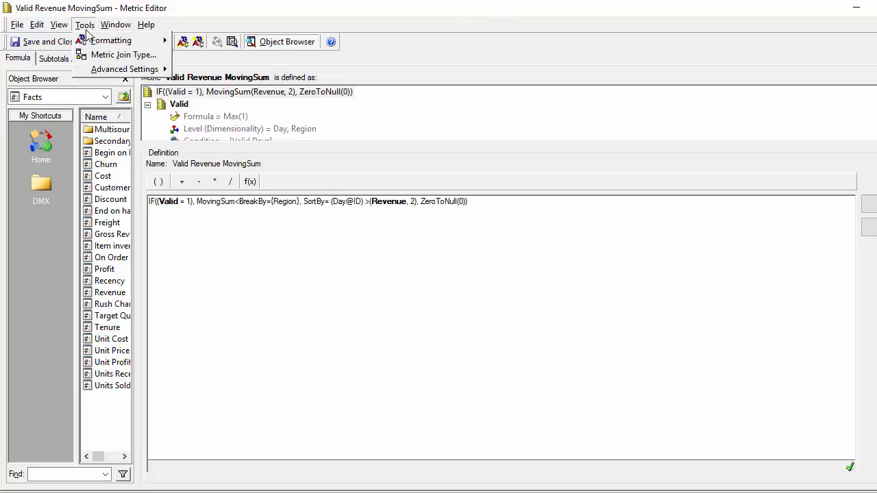
left_click(115, 56)
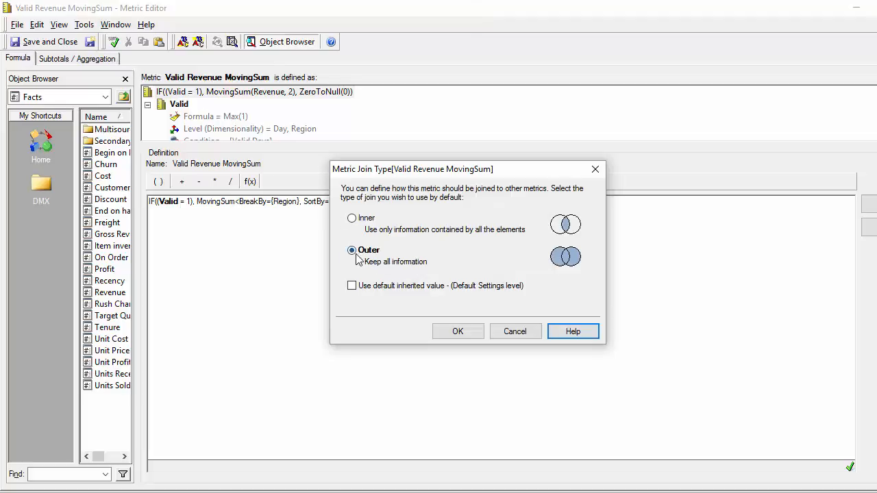
left_click(524, 335)
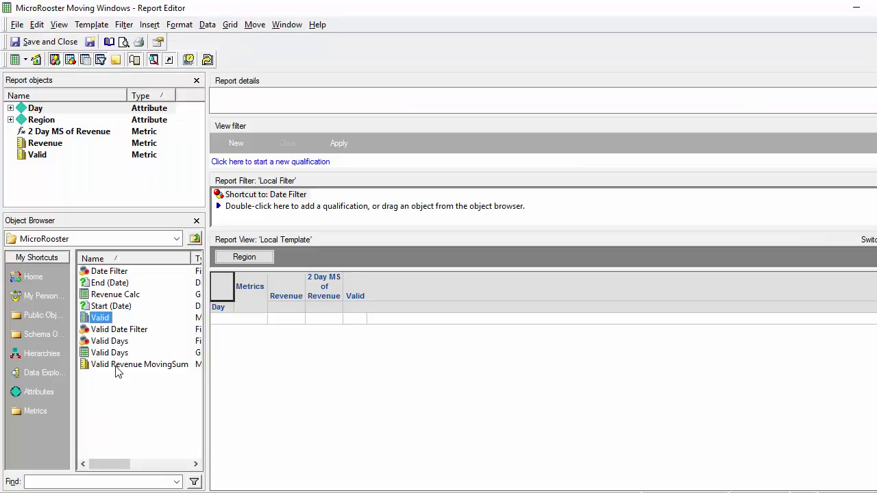
Add the Valid Revenue MovingSum metric from the MicroRooster folder to the MicroRooster Moving Windows report.
double_click(117, 365)
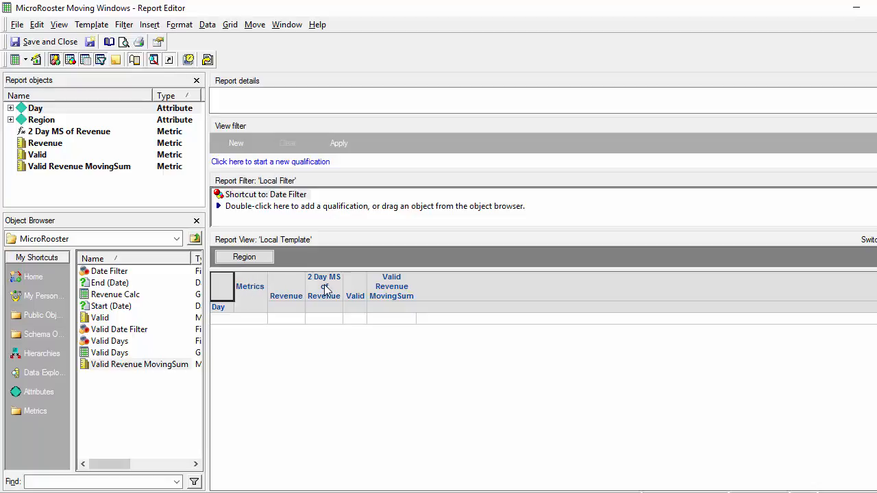
Insert a rank metric on 2 Day MS of Revenue that breaks by Region.
right_click(325, 293)
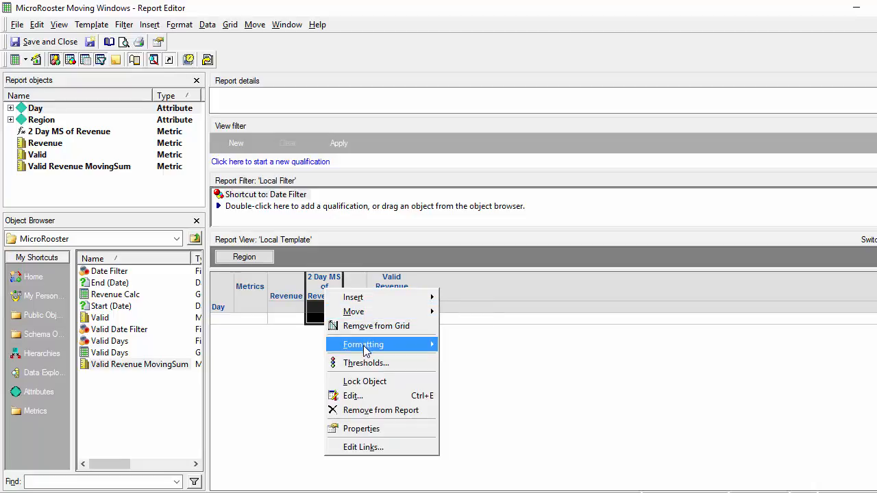
mouse_move(349, 346)
mouse_move(394, 300)
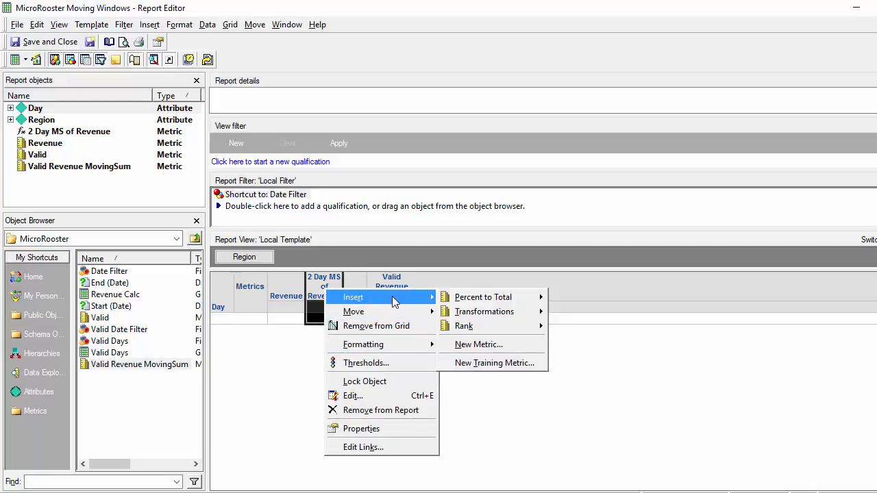
mouse_move(499, 330)
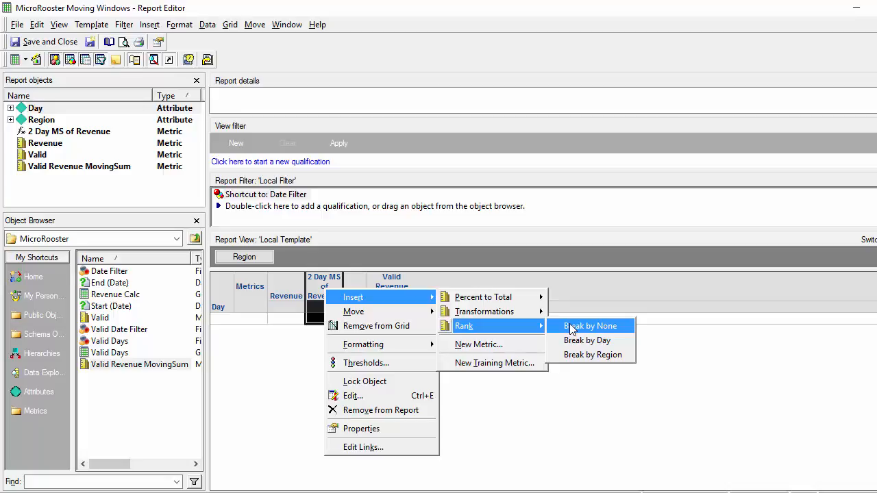
left_click(588, 355)
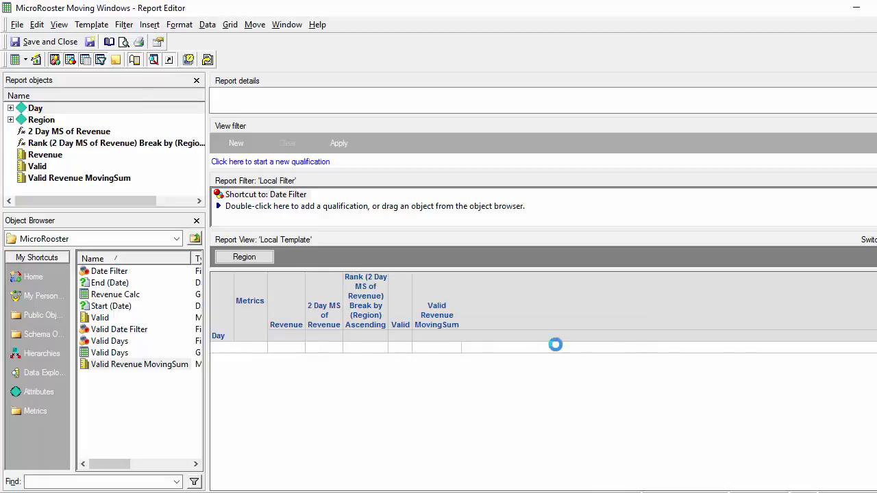
Insert a rank metric on Valid Revenue MovingSum that breaks by Region.
right_click(436, 319)
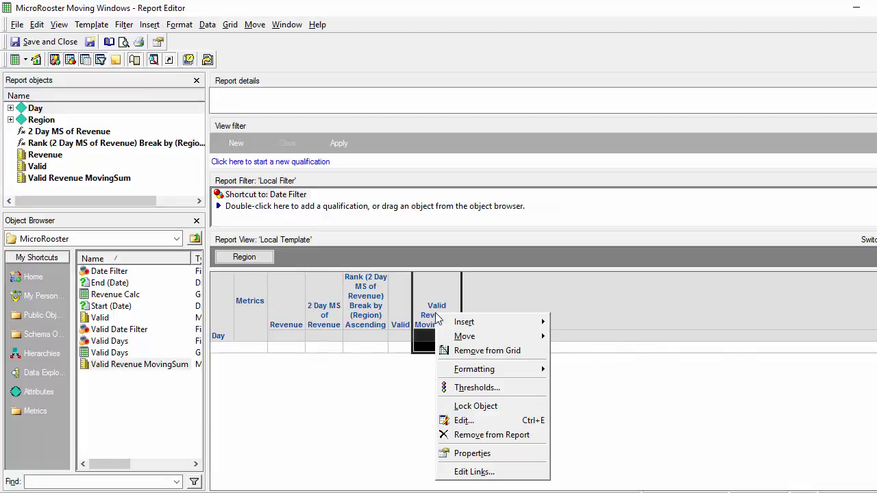
mouse_move(529, 322)
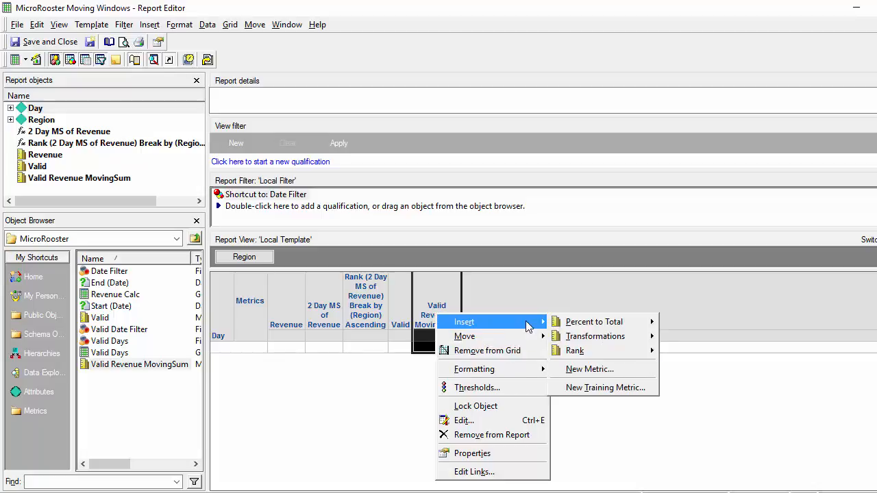
mouse_move(642, 351)
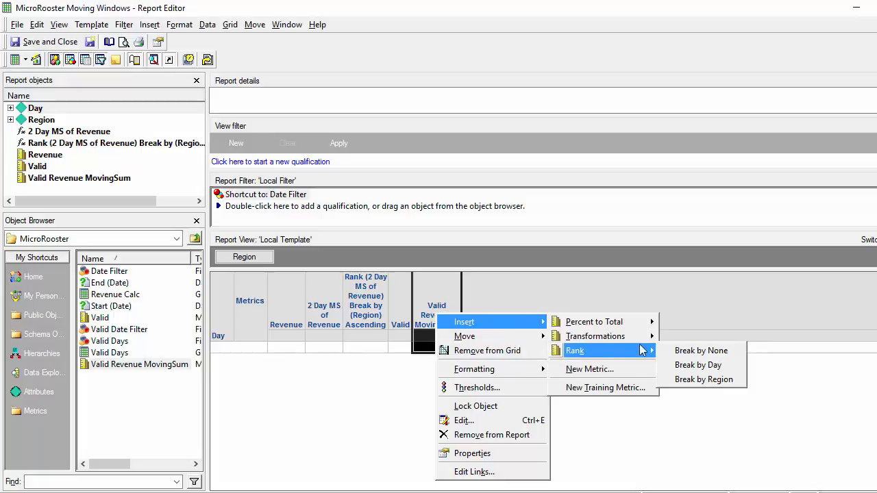
left_click(692, 380)
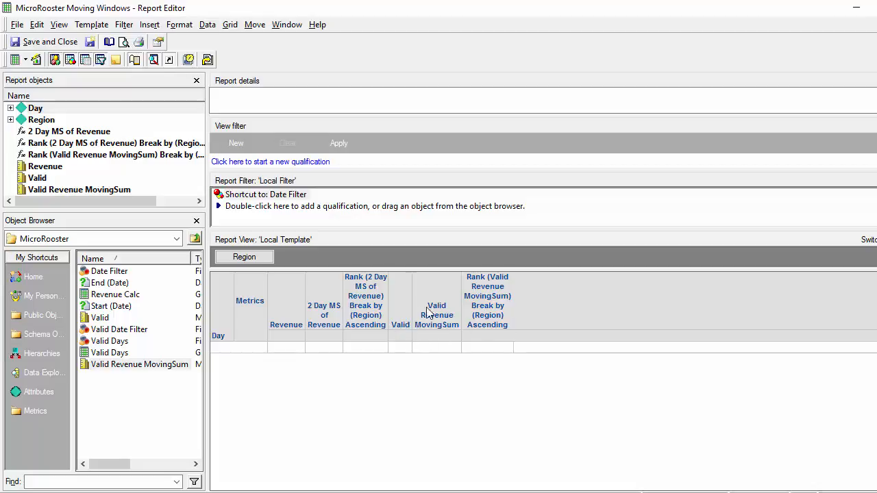
In the report's VLDB Properties, override the inherited Full Outer Join Support value and set it to Support.
left_click(208, 25)
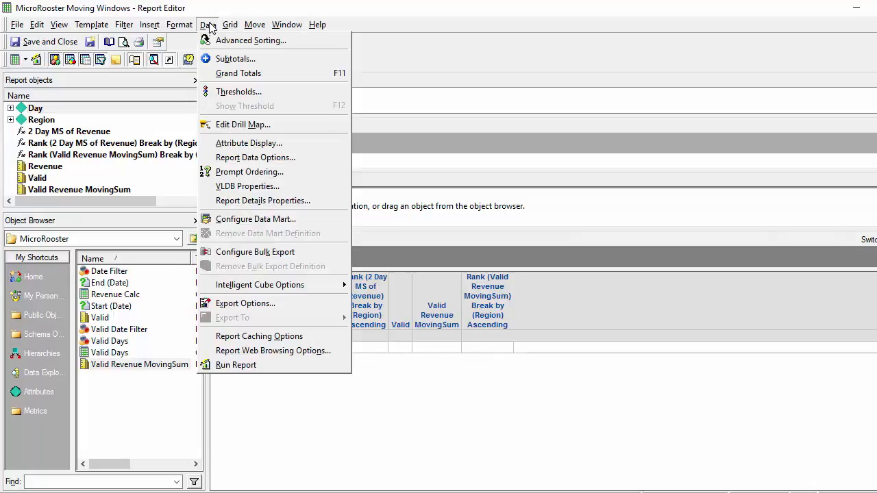
left_click(230, 191)
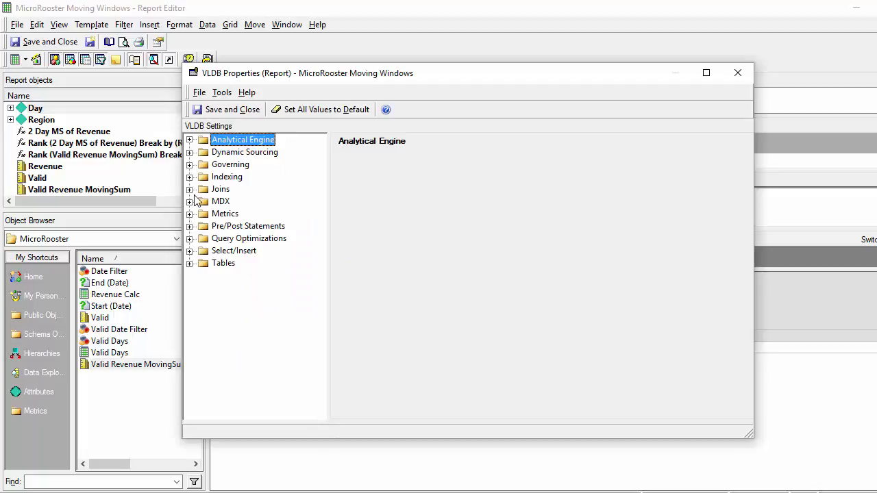
left_click(190, 190)
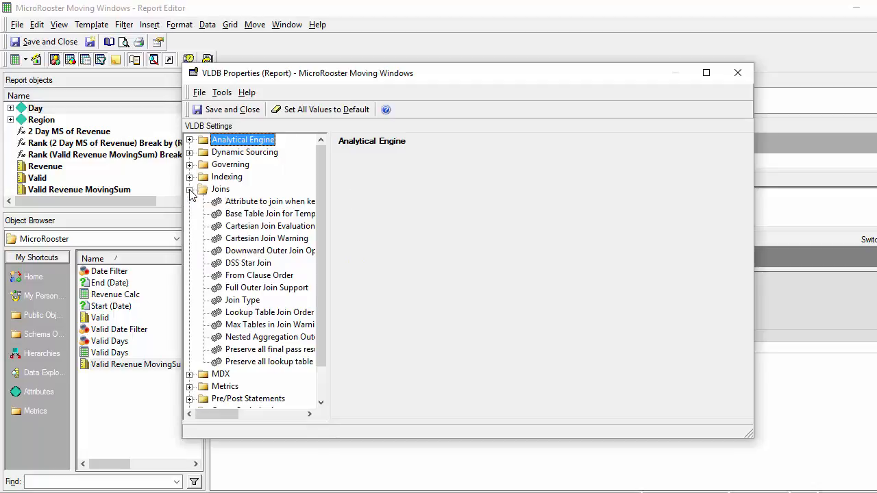
left_click(252, 264)
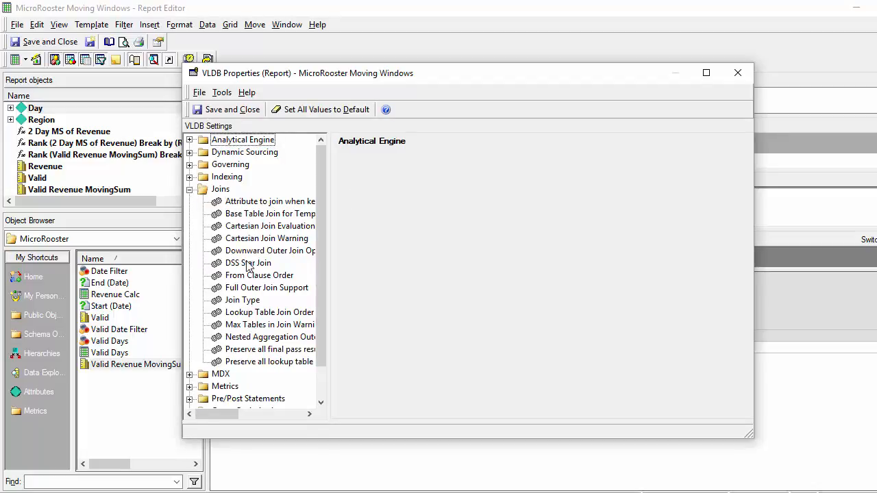
left_click(259, 275)
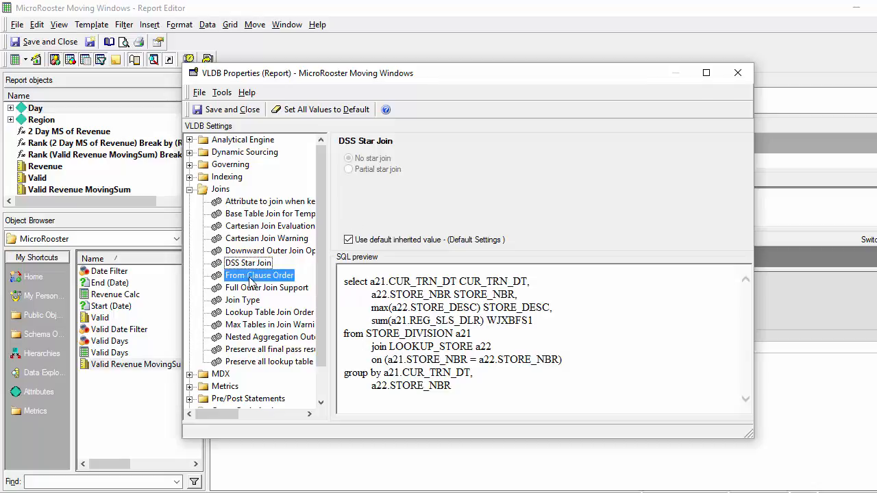
left_click(277, 288)
left_click(348, 240)
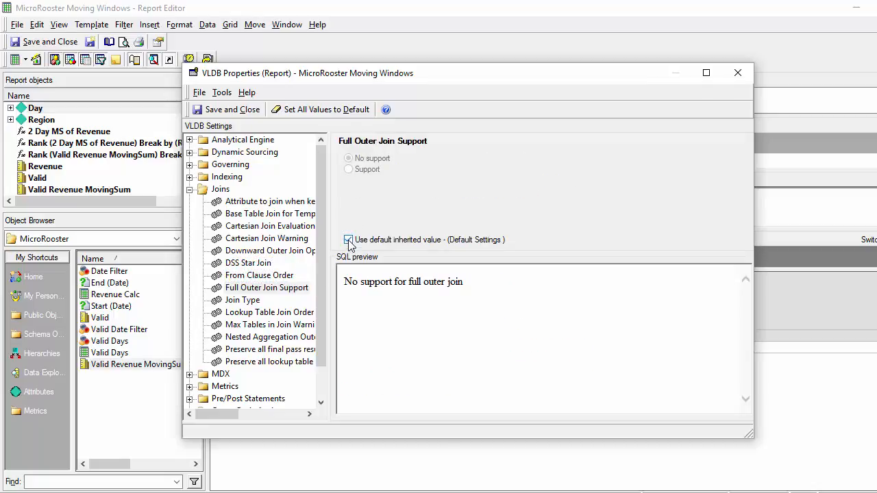
left_click(348, 170)
Override the inherited Join Type value and set it to Join 92.
left_click(247, 300)
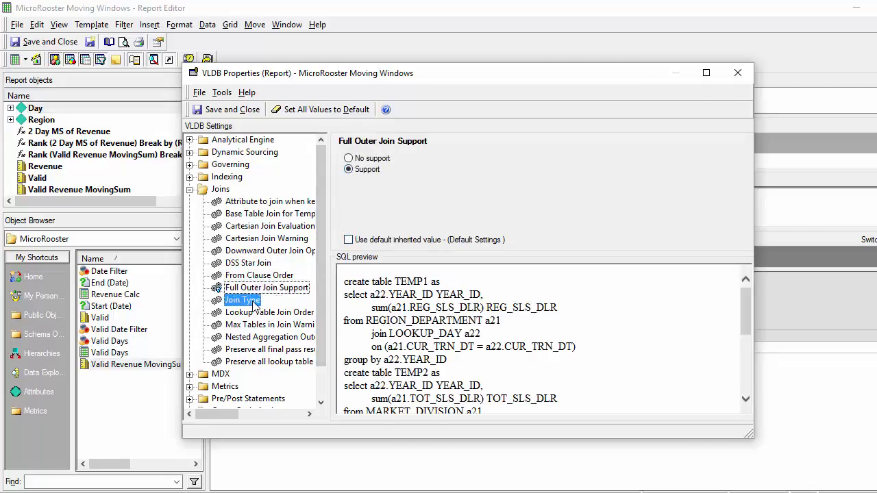
left_click(348, 240)
left_click(349, 240)
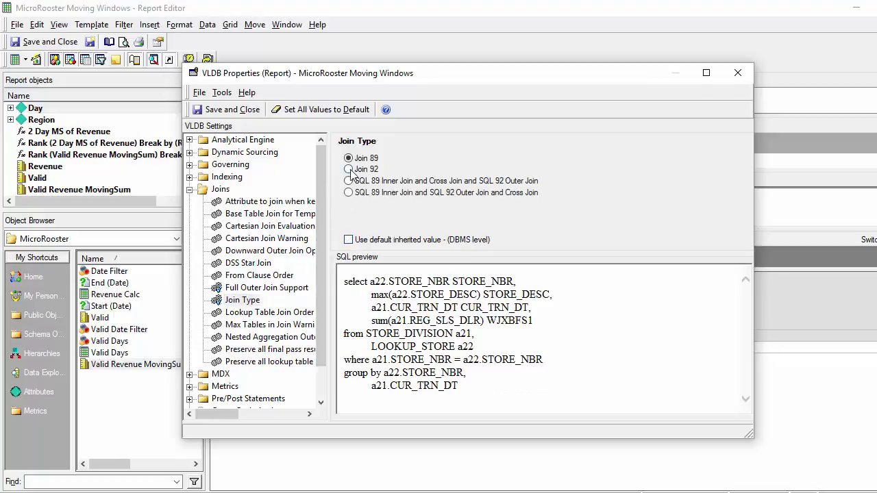
left_click(348, 169)
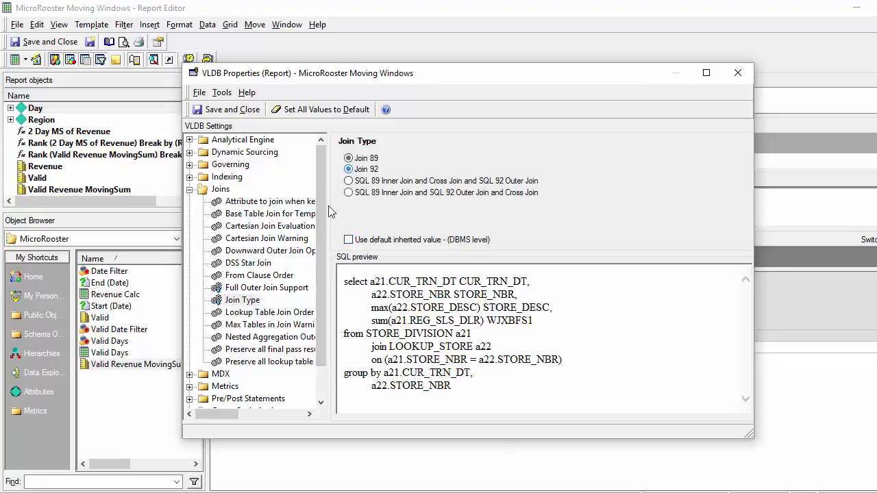
double_click(377, 359)
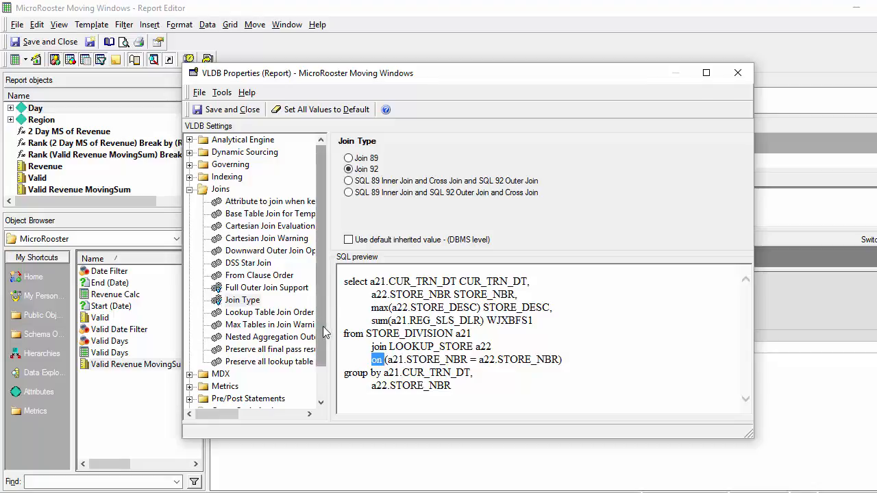
Set Nested Aggregation Outer Join to perform a downward outer join to a common lower level, and save the VLDB properties.
left_click(248, 339)
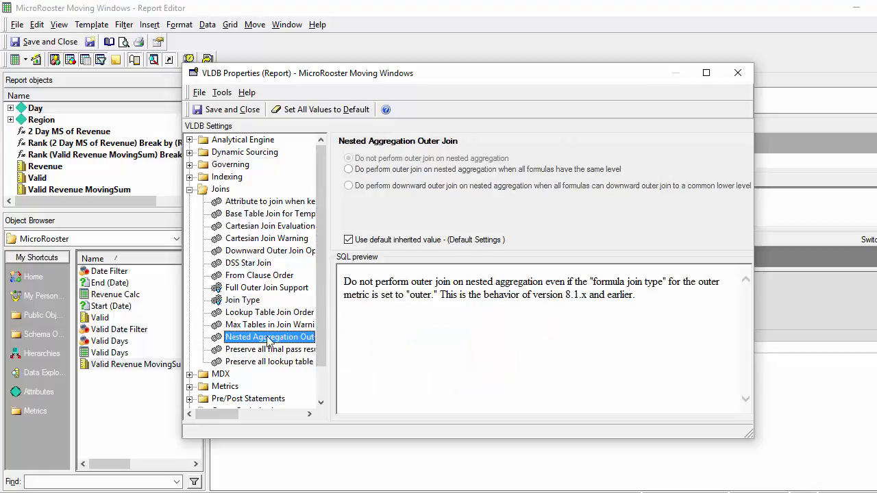
left_click(348, 240)
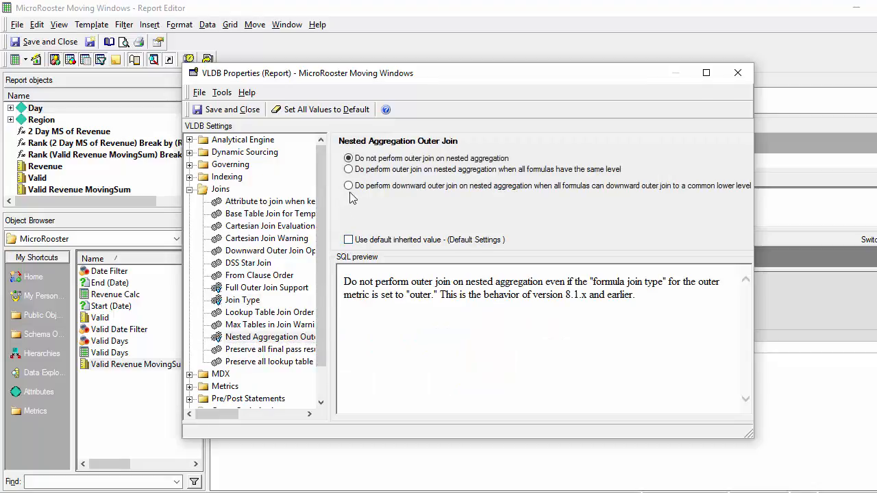
left_click(348, 186)
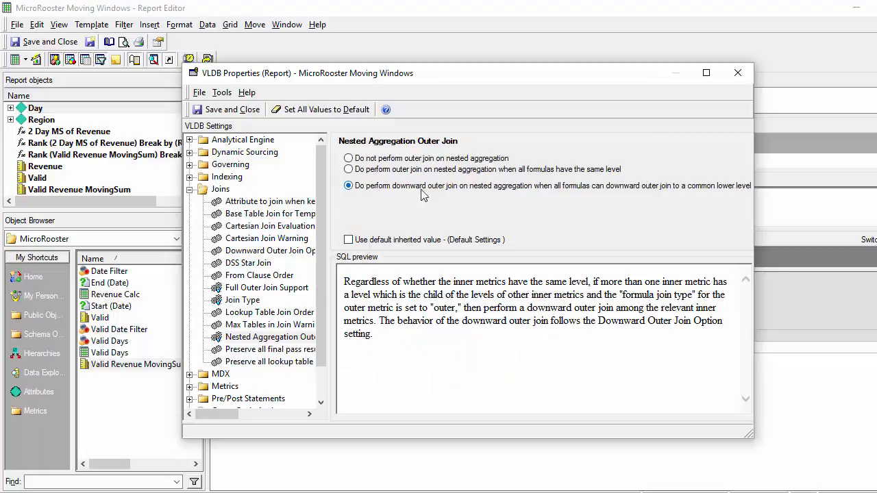
left_click(212, 110)
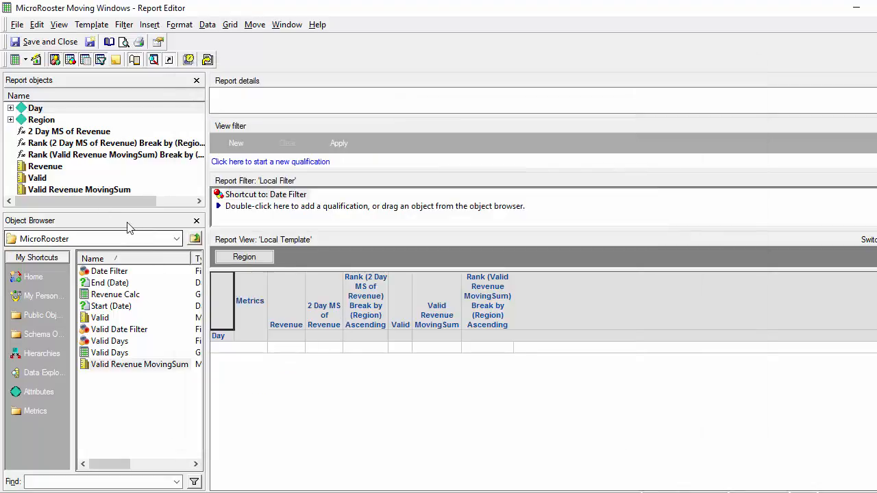
Run the report and examine the Central region's Revenue column and the Valid, MovingSum and rank cells for 10/1/2016 and 10/2/2016.
left_click(15, 59)
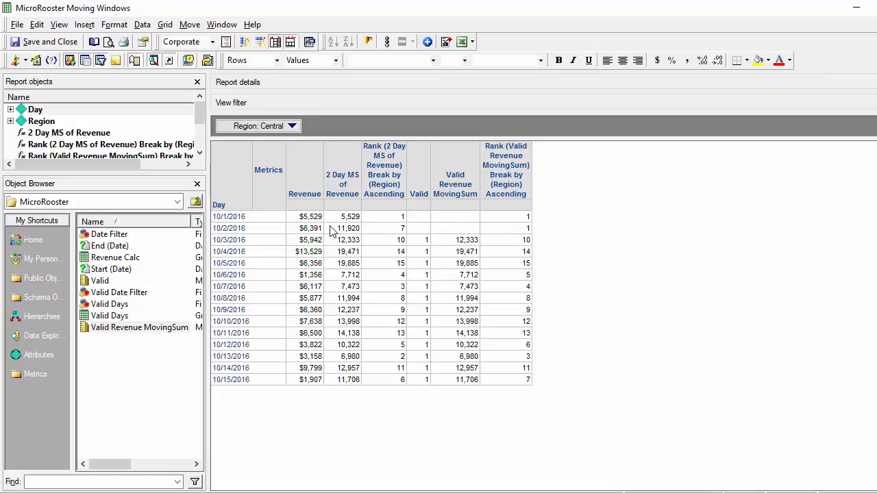
right_click(310, 251)
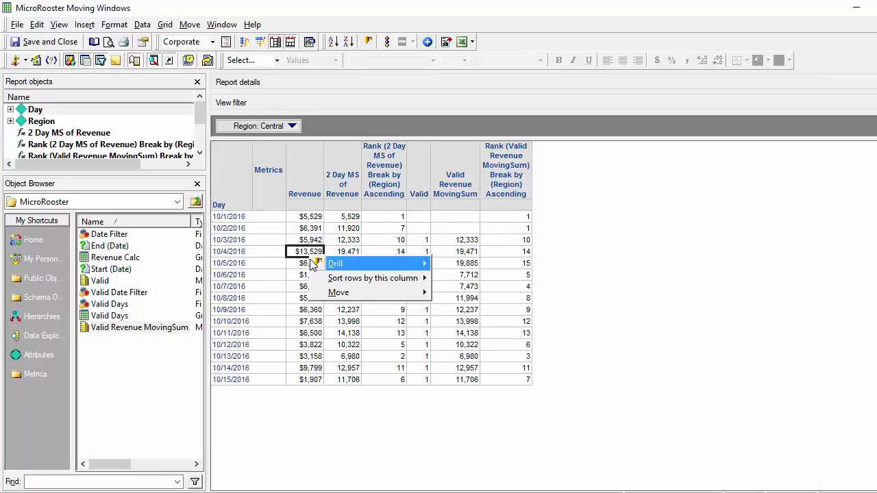
left_click(307, 228)
left_click(309, 218)
left_click_drag(308, 219, 318, 378)
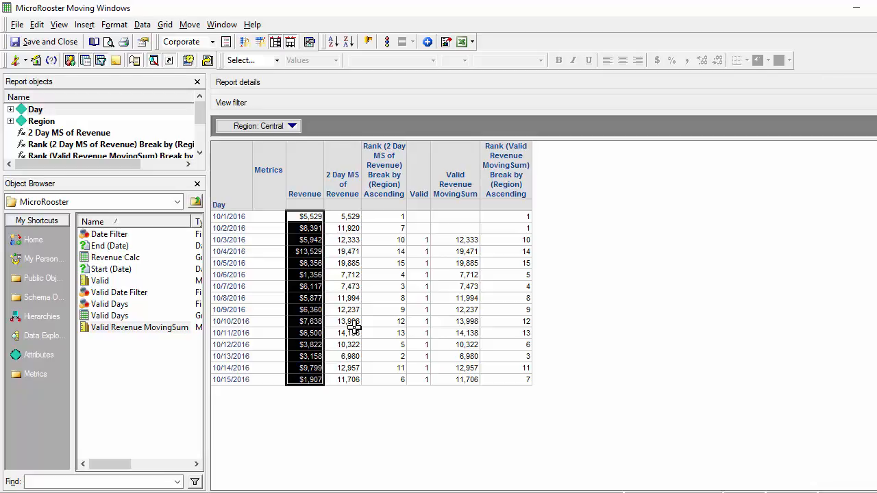
left_click(290, 127)
left_click(289, 133)
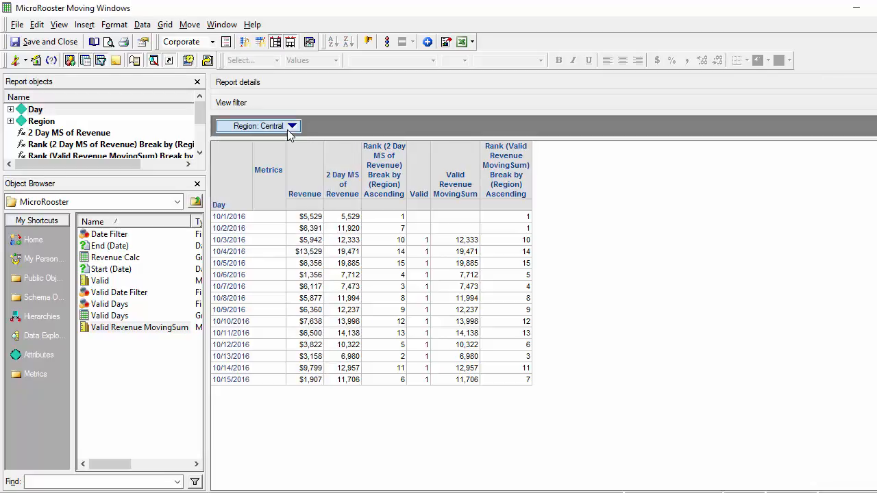
left_click(342, 230)
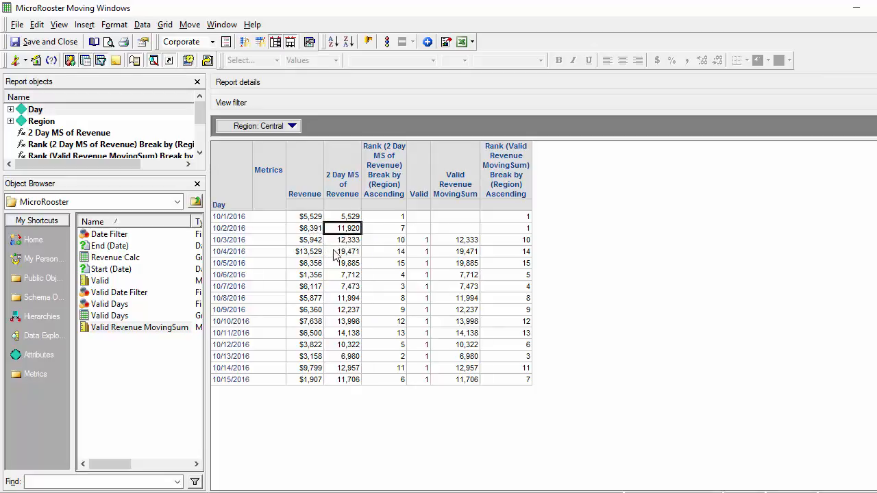
left_click_drag(424, 231, 524, 220)
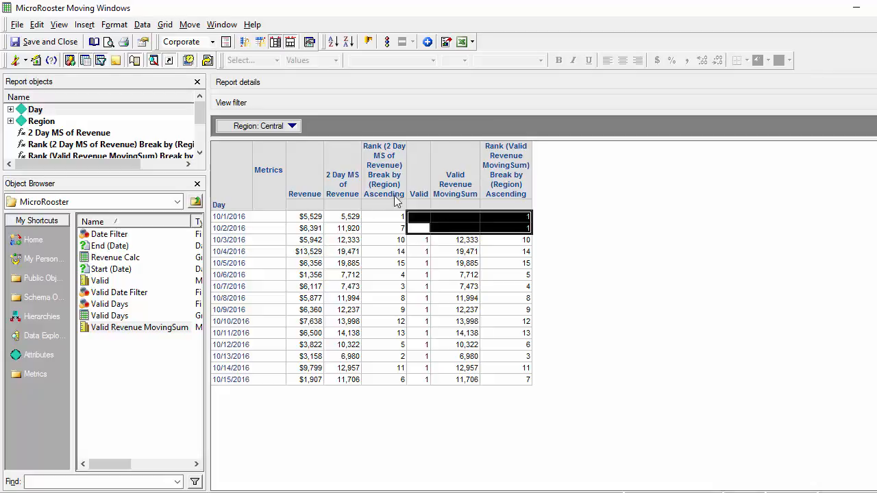
Limit the report view to rows where Valid Is Not Null and add the Total subtotal.
mouse_move(202, 118)
left_mouse_down()
mouse_move(203, 143)
mouse_move(201, 118)
left_mouse_up()
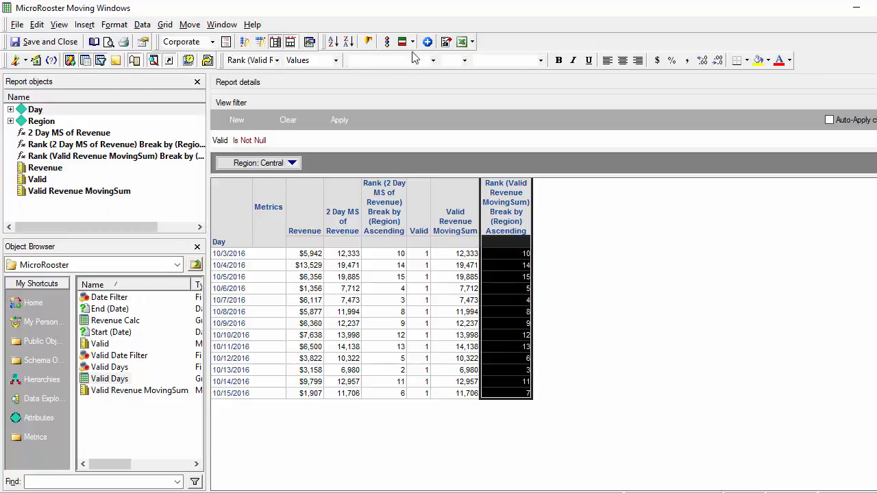
left_click(429, 41)
left_click(330, 170)
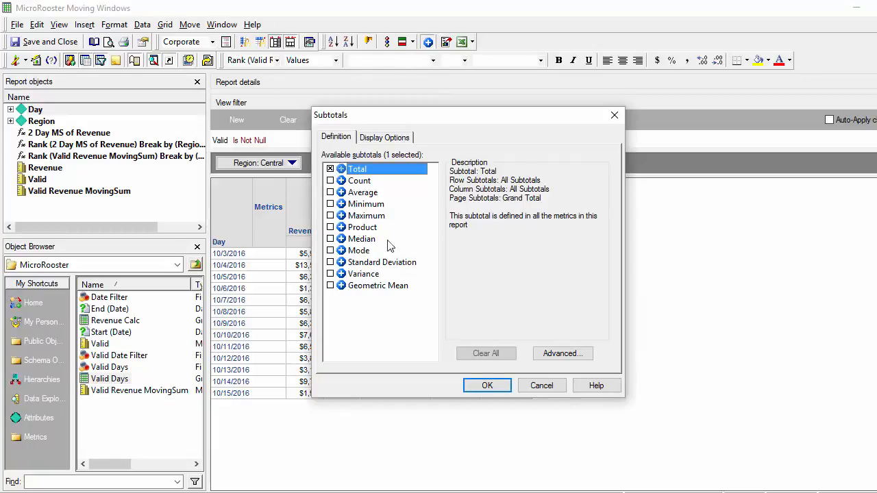
left_click(487, 386)
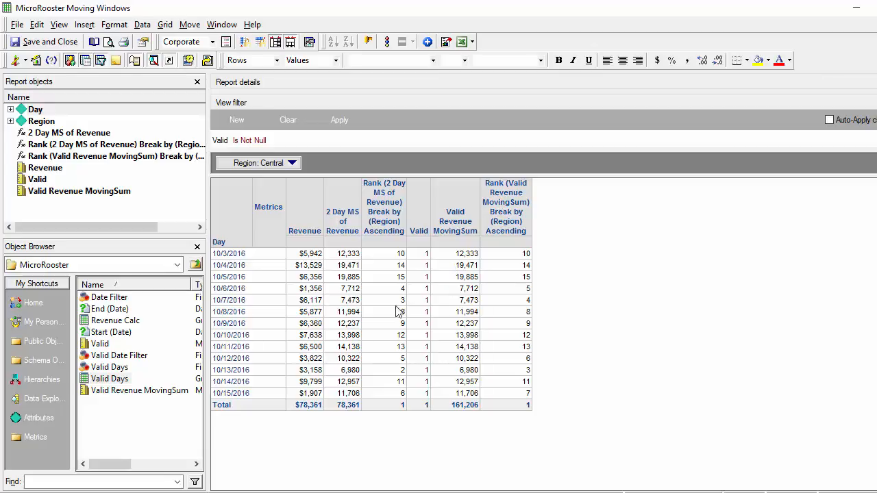
Switch the Region page to Total and check the options available for the Valid Revenue MovingSum rank column.
left_click(292, 163)
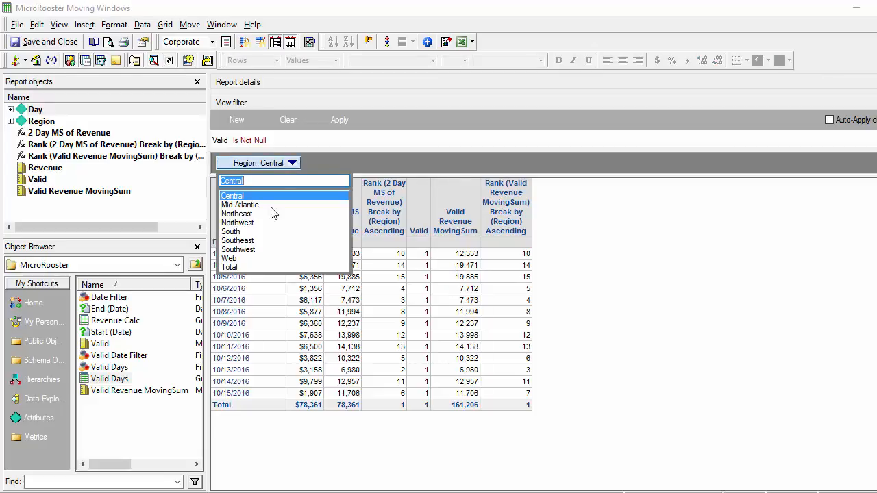
left_click(300, 273)
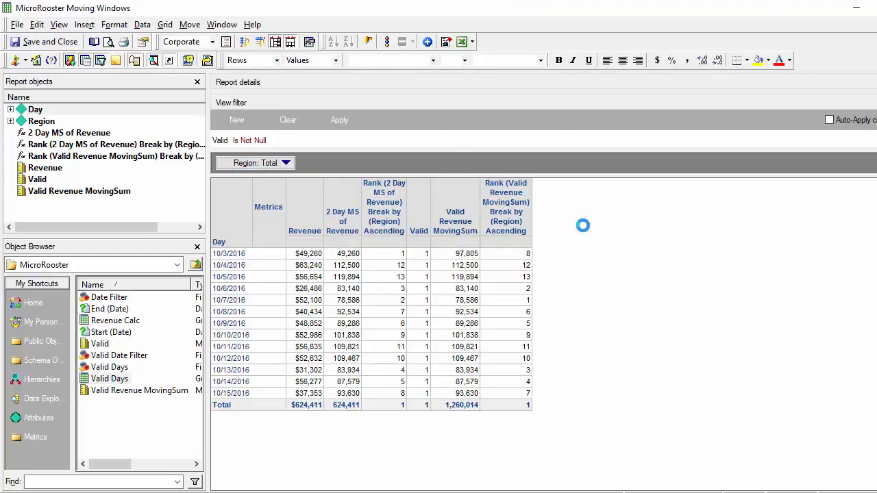
right_click(509, 213)
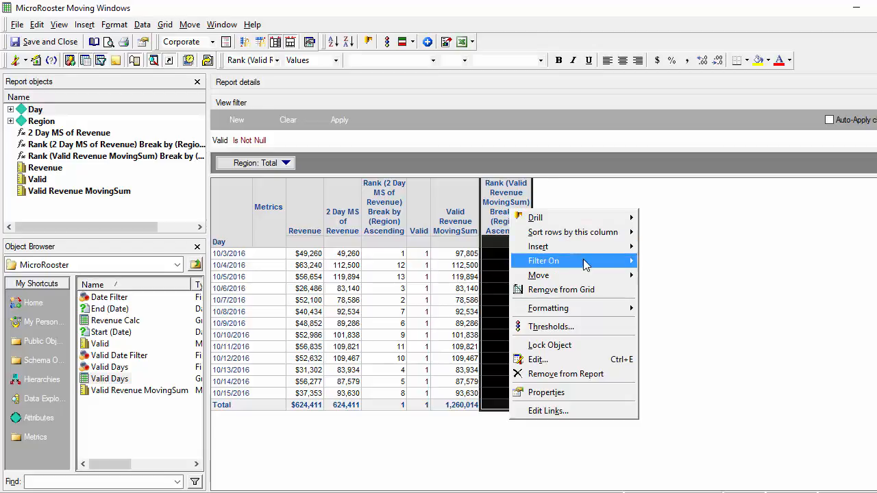
mouse_move(583, 260)
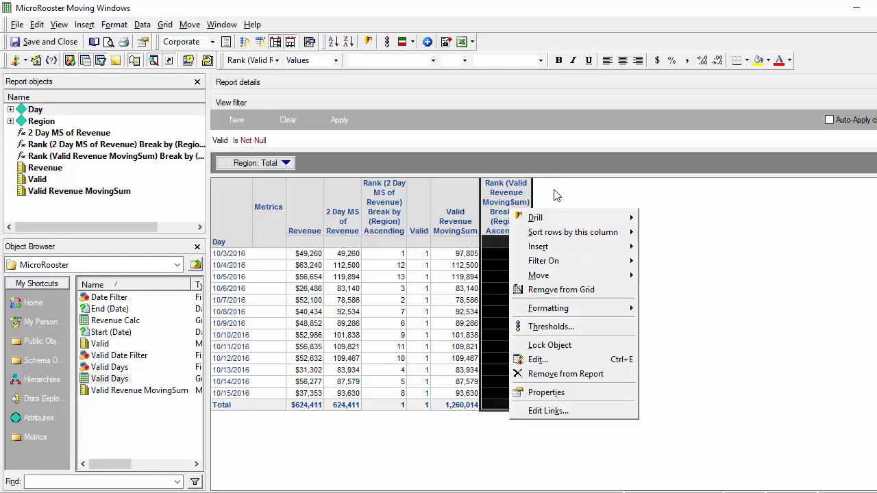
Review the formula of the Valid Revenue MovingSum rank metric and leave its definition unmodified.
left_click(498, 199)
right_click(501, 200)
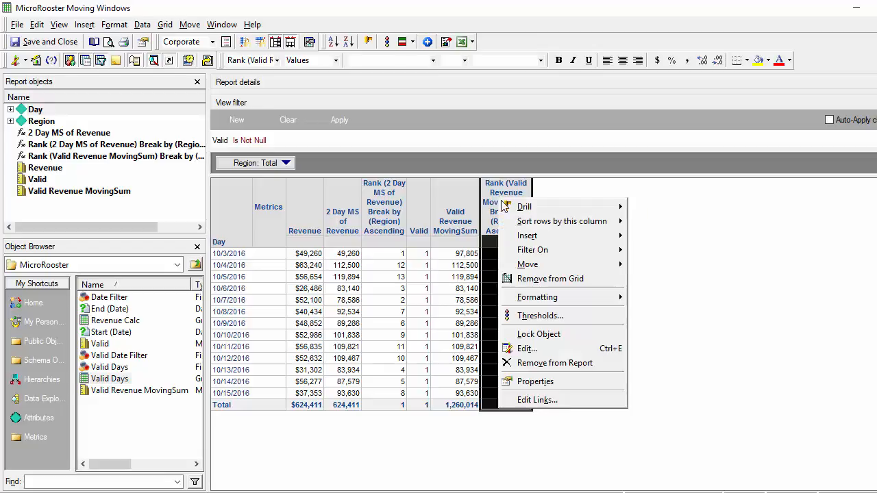
left_click(550, 350)
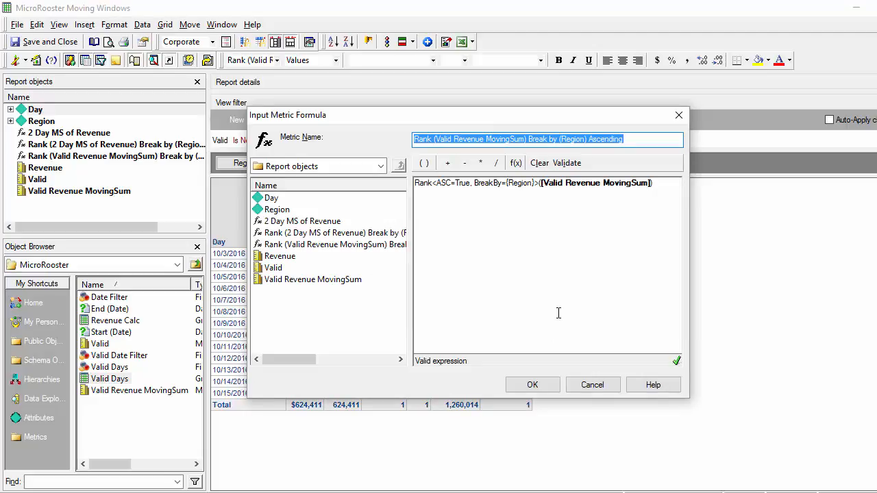
left_click(603, 385)
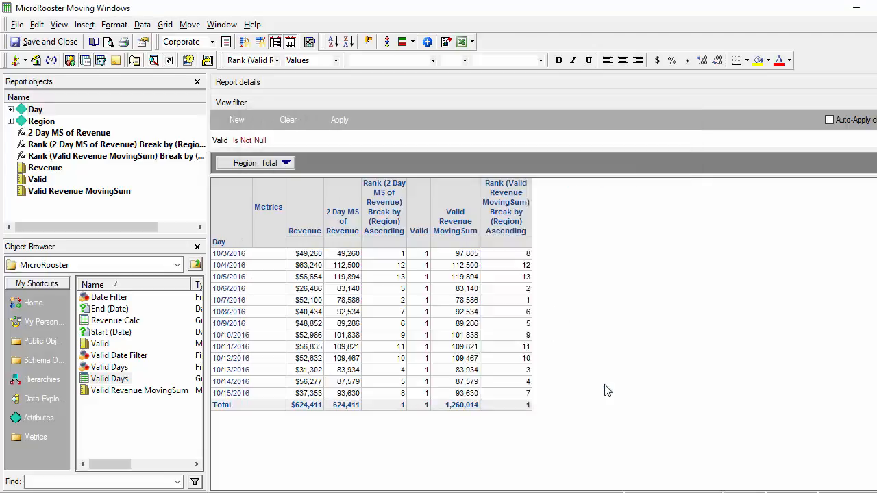
Inspect the definition of the Valid Revenue MovingSum metric in the Metric Editor and close it without edits.
right_click(459, 224)
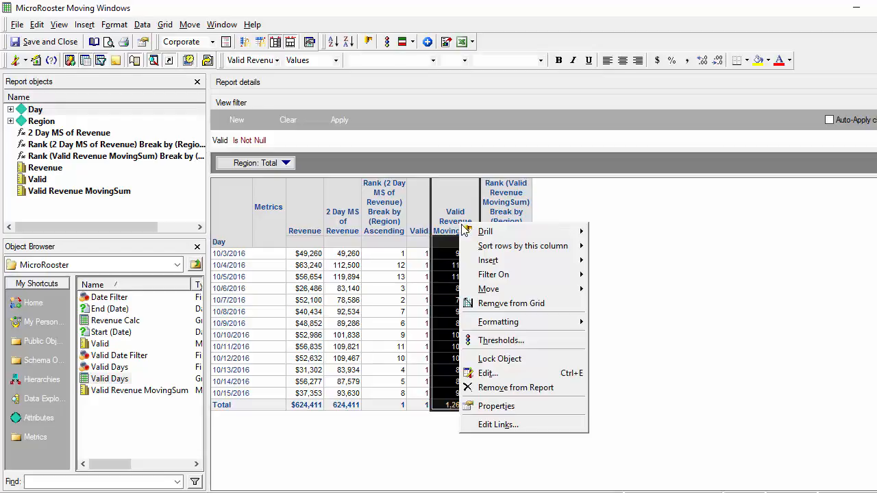
left_click(517, 373)
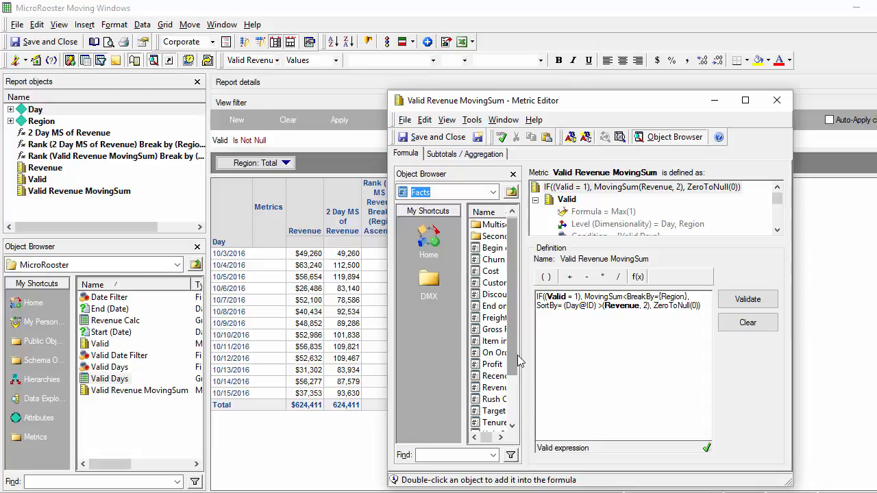
left_click(777, 100)
Open the Valid metric for editing and display its Level (Dimensionality) settings for Day and Region.
right_click(415, 226)
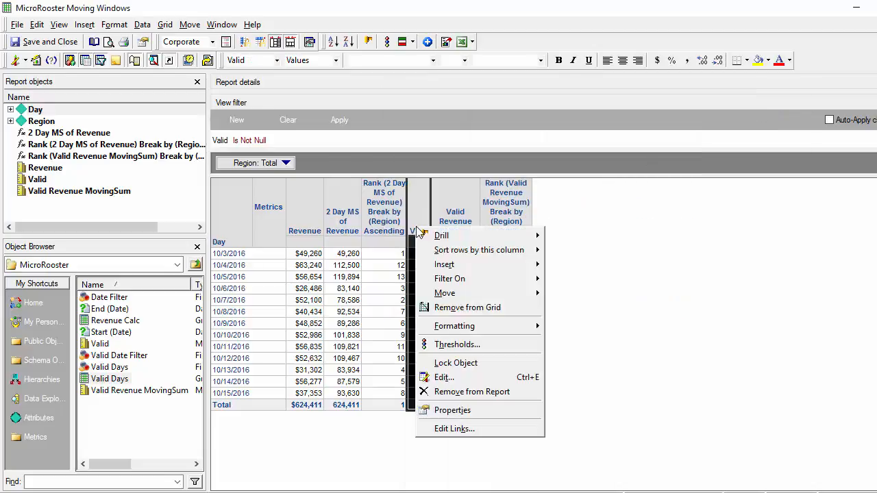
left_click(466, 377)
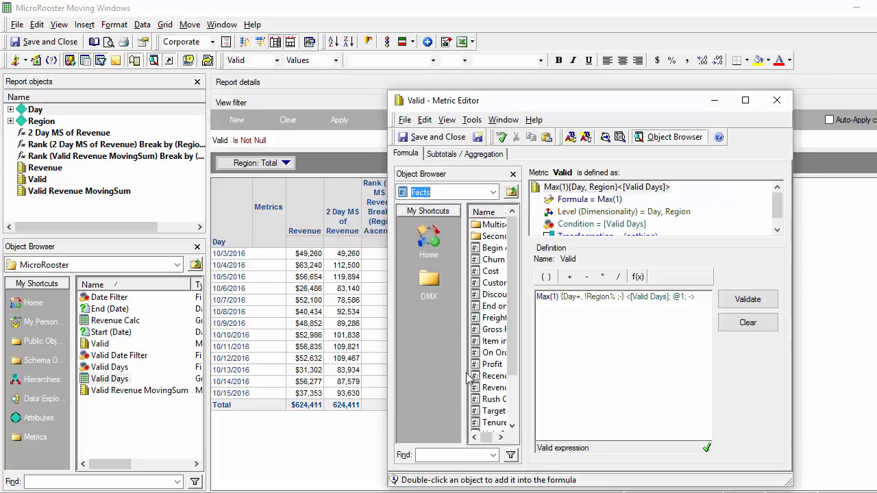
left_click(570, 211)
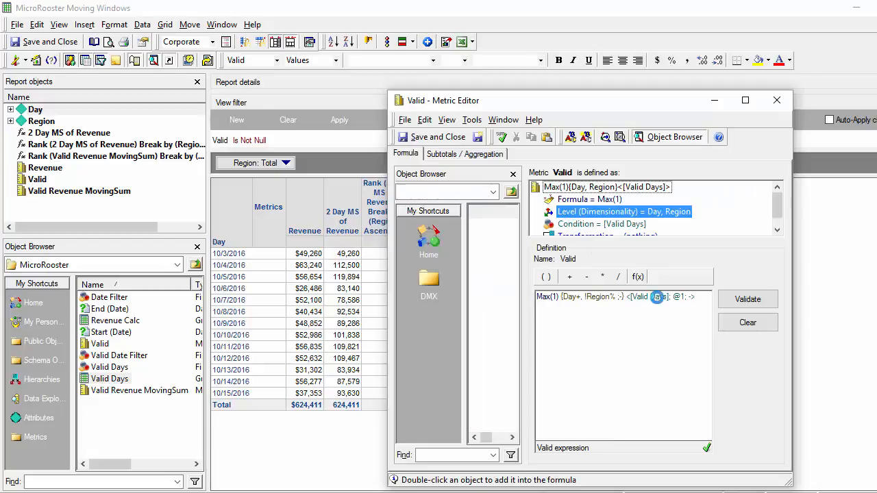